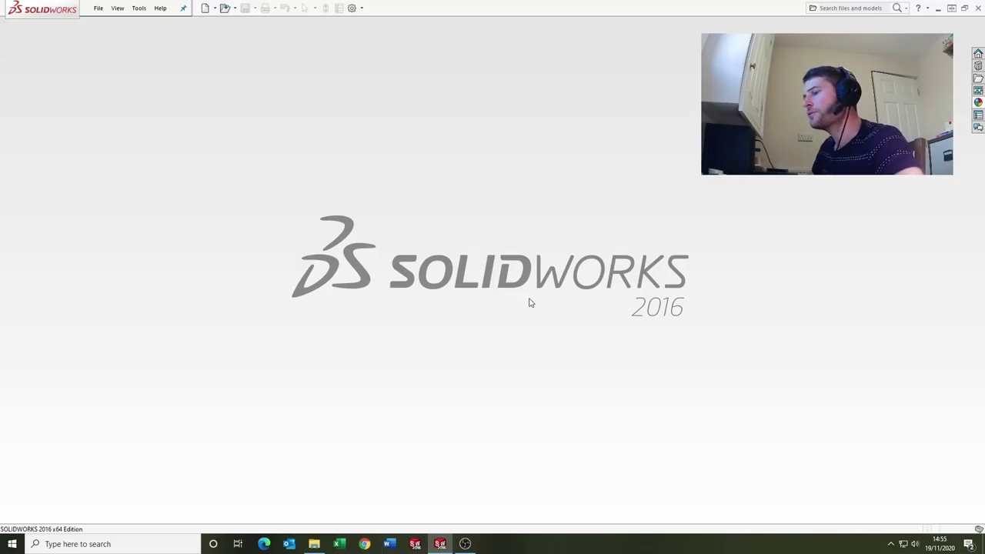
Create a new part and start a sketch on the Front Plane.
key("ctrl+n")
key("Return")
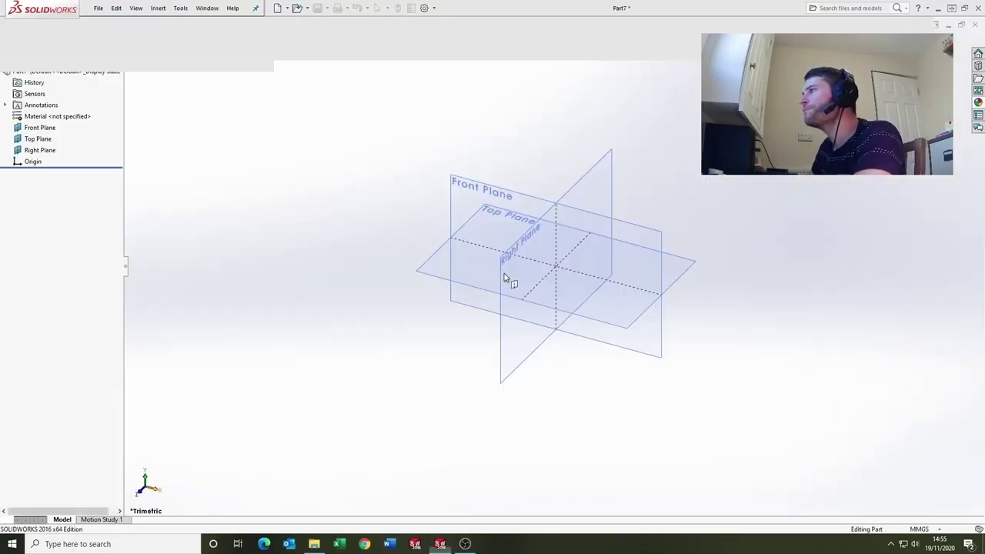
left_click(475, 216)
left_click(501, 182)
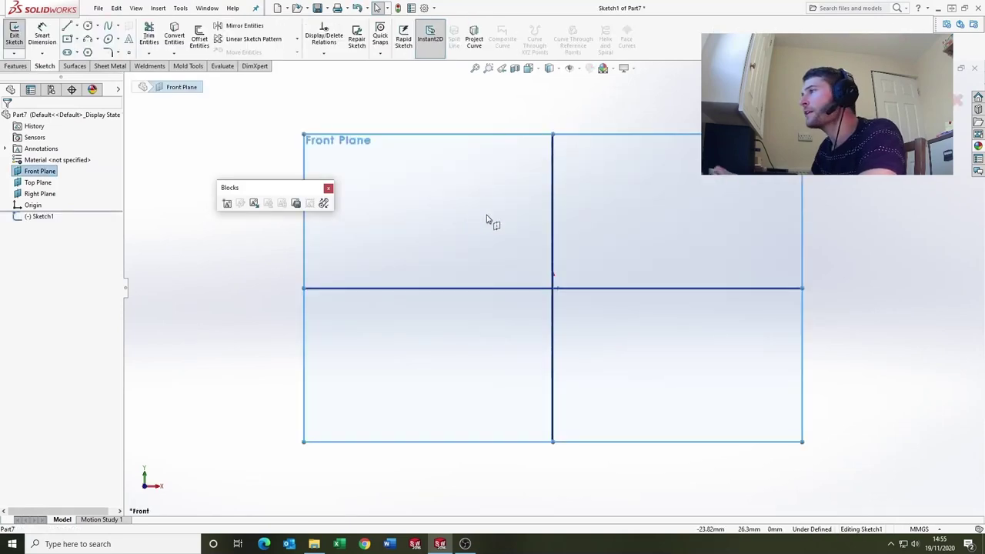
left_click(777, 261)
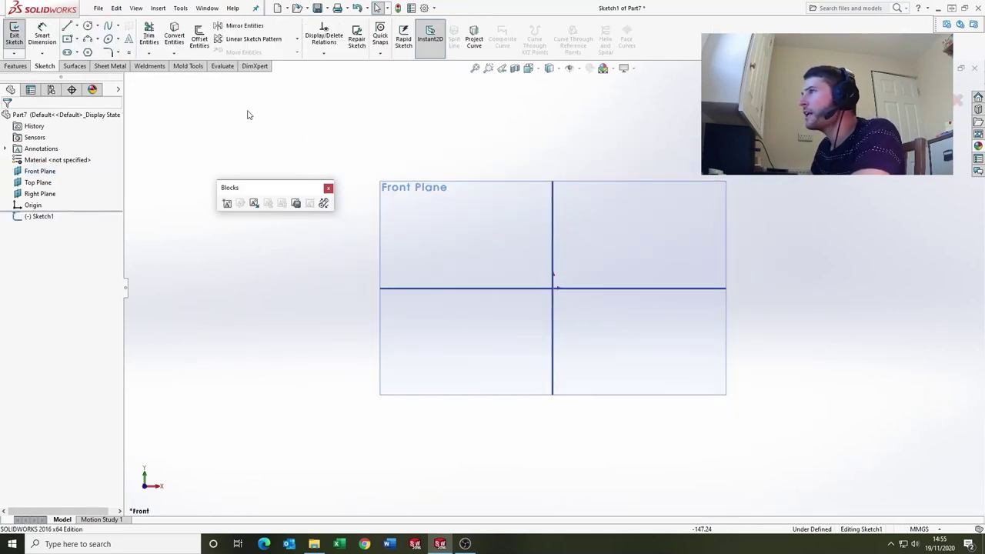
Insert the picture Design Mountain.jpg into the sketch.
left_click(180, 10)
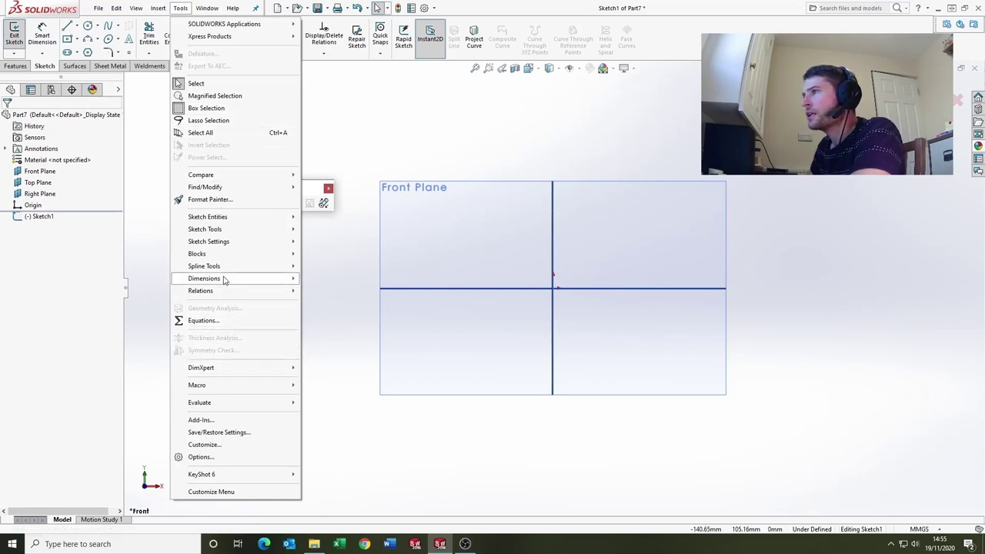
mouse_move(221, 231)
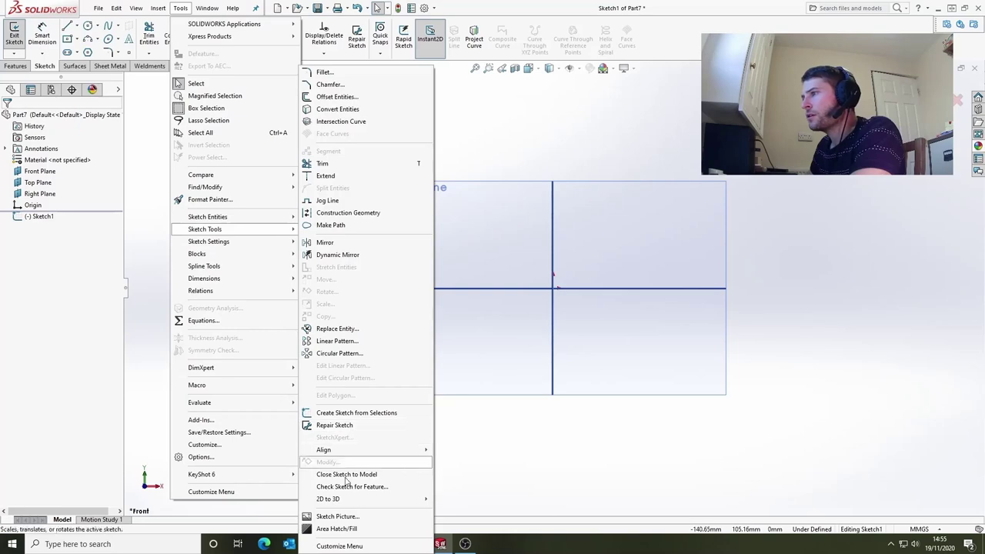
left_click(346, 517)
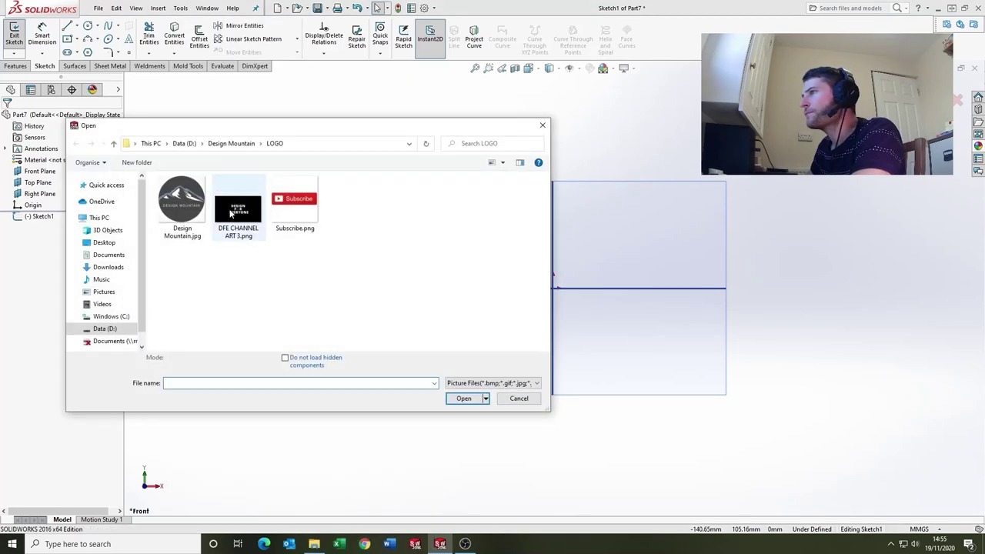
left_click(186, 203)
left_click(464, 393)
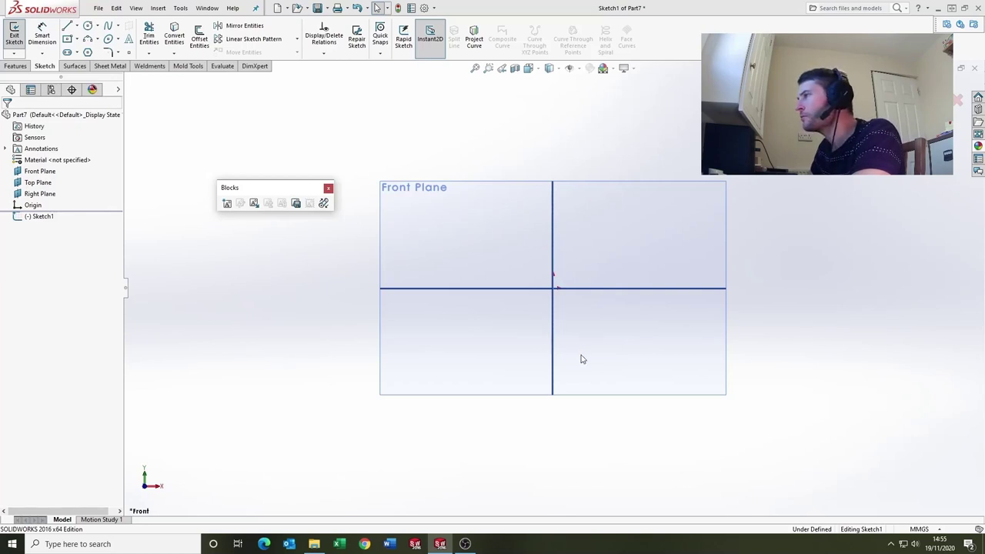
Set the sketch picture's width to 100 mm with the aspect ratio locked.
scroll(563, 241, "up", 2)
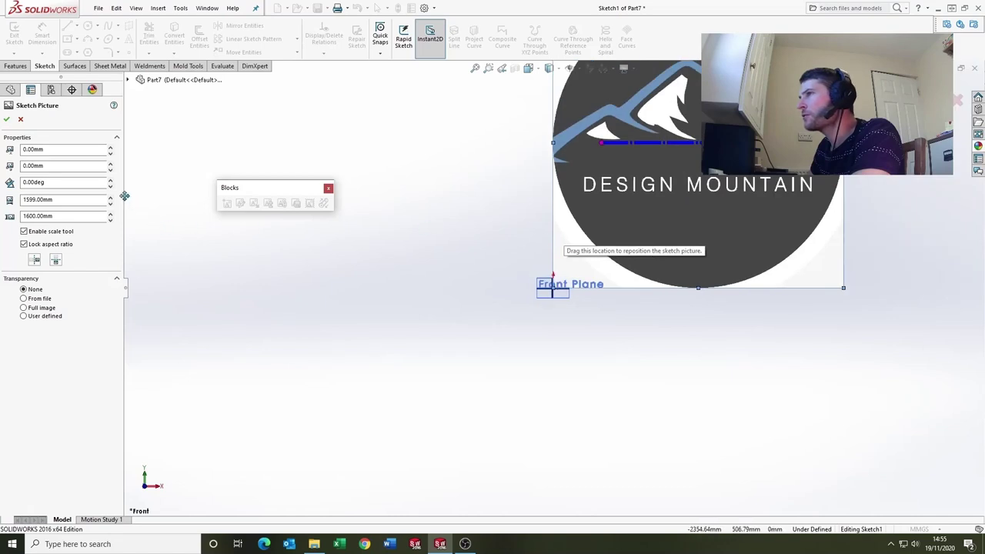
double_click(57, 199)
type("100")
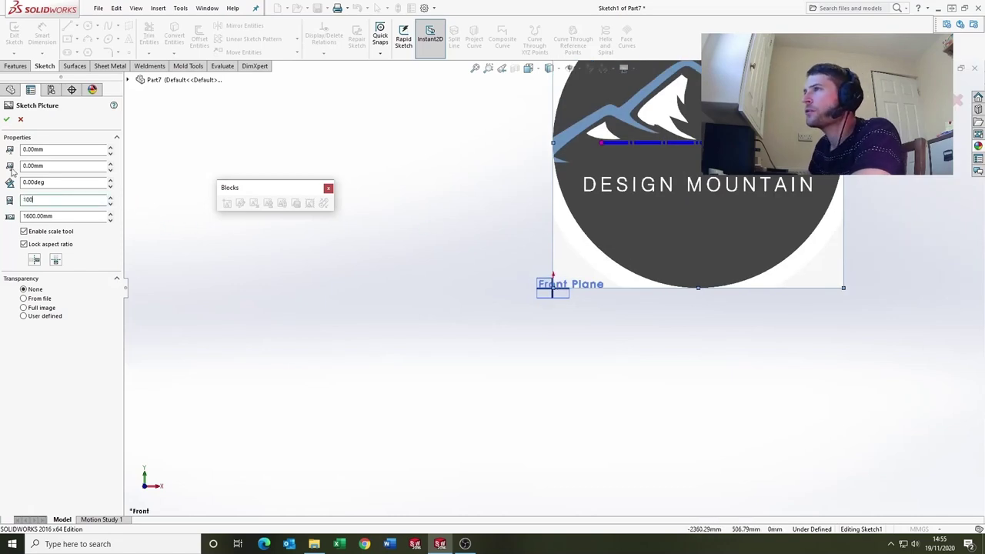
key("Tab")
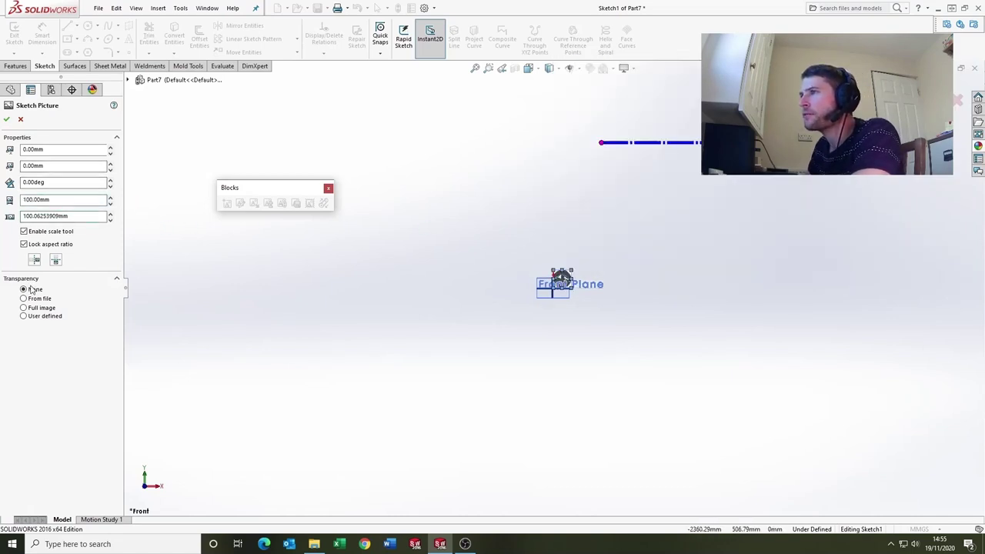
Centre the picture on the origin by setting both its X and Y positions to -50 mm, and accept it.
key("shift+Tab")
key("shift+Tab")
key("shift+Tab")
key("shift+Tab")
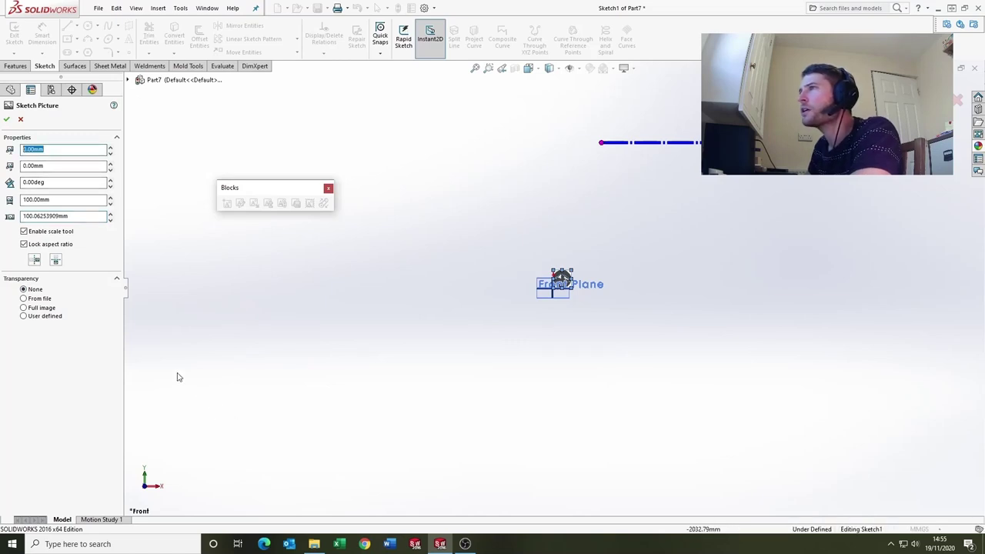
type("-50")
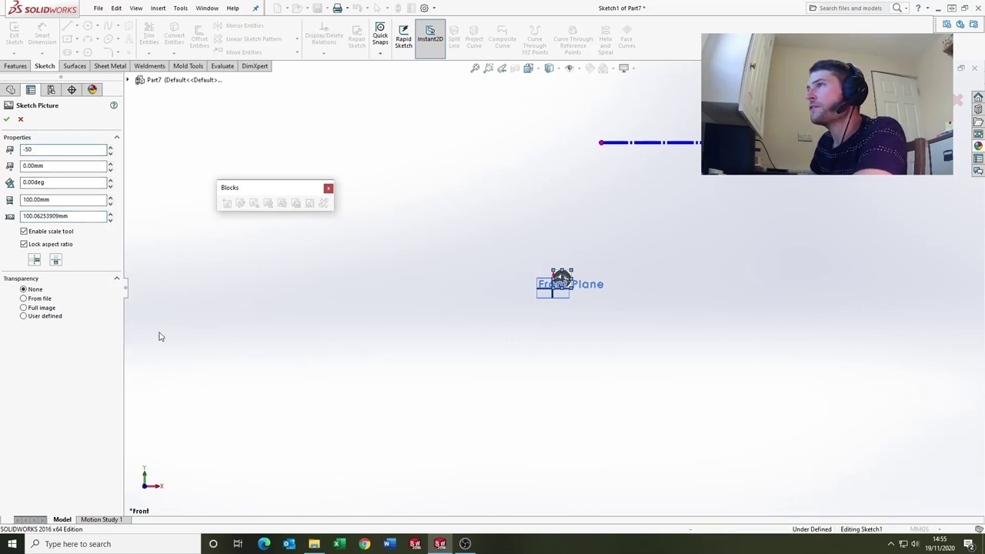
left_click(70, 167)
double_click(70, 167)
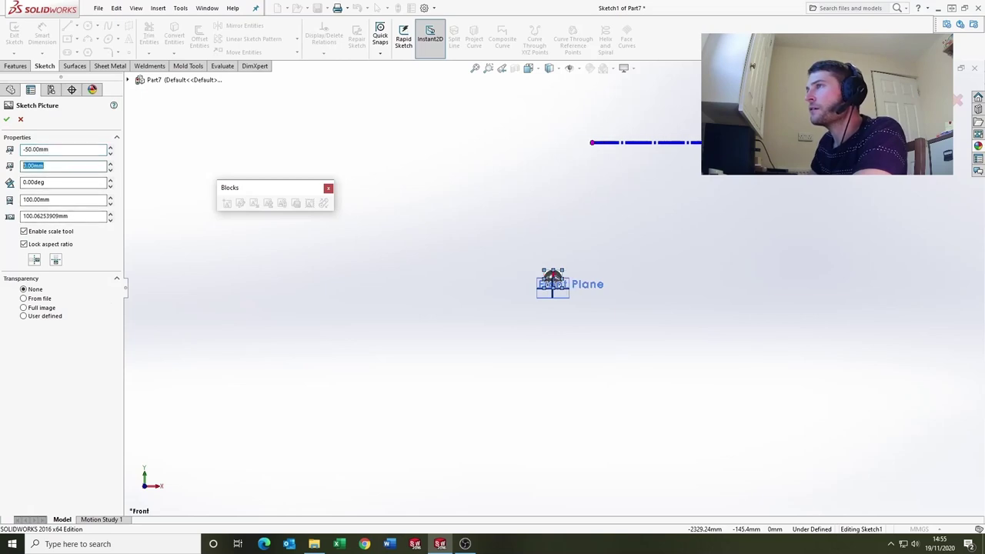
type("-50")
key("Return")
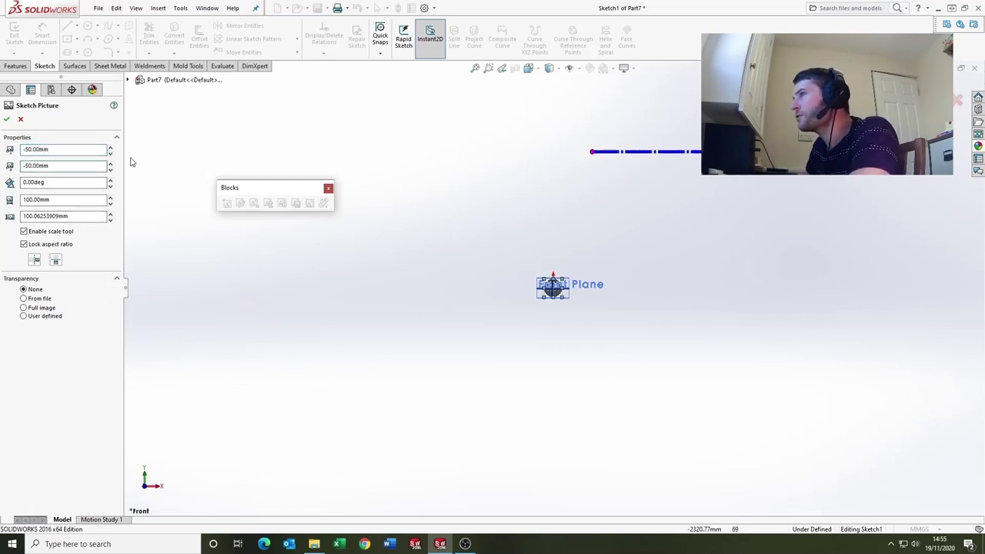
left_click(7, 118)
Sketch two separate two-point splines along the outer edges of the logo's left slope and the slope rising to the main peak.
scroll(560, 293, "down", 6)
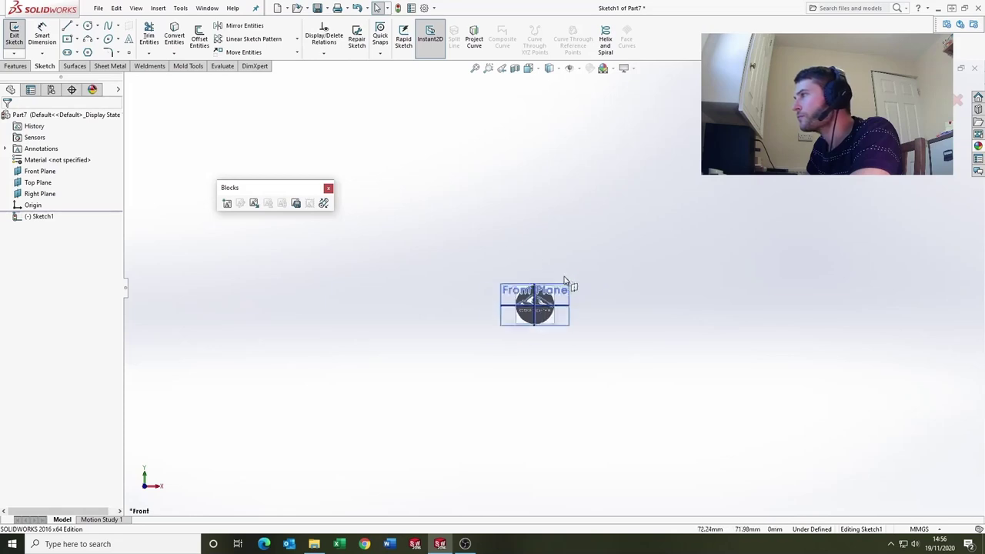
scroll(593, 377, "up", 3)
scroll(585, 377, "down", 4)
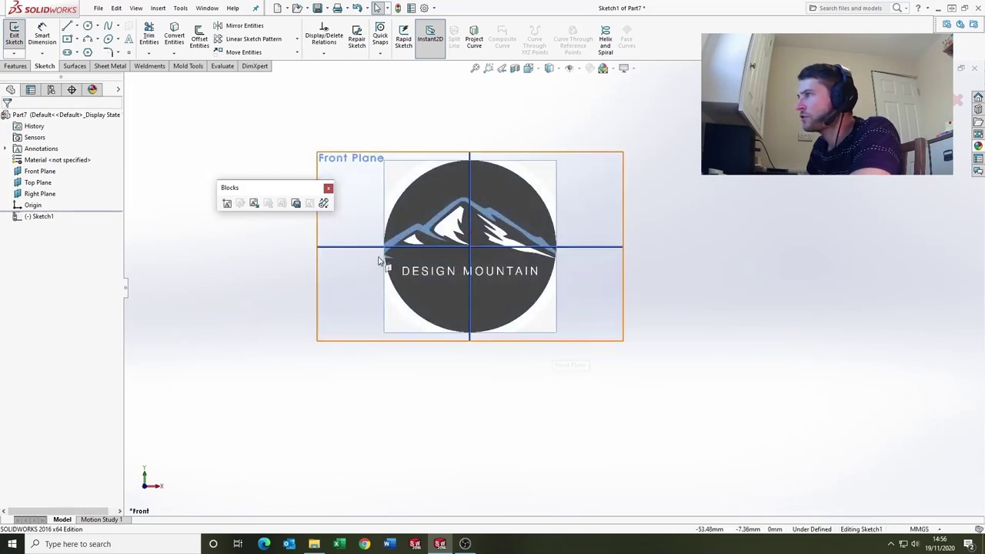
scroll(420, 247, "down", 2)
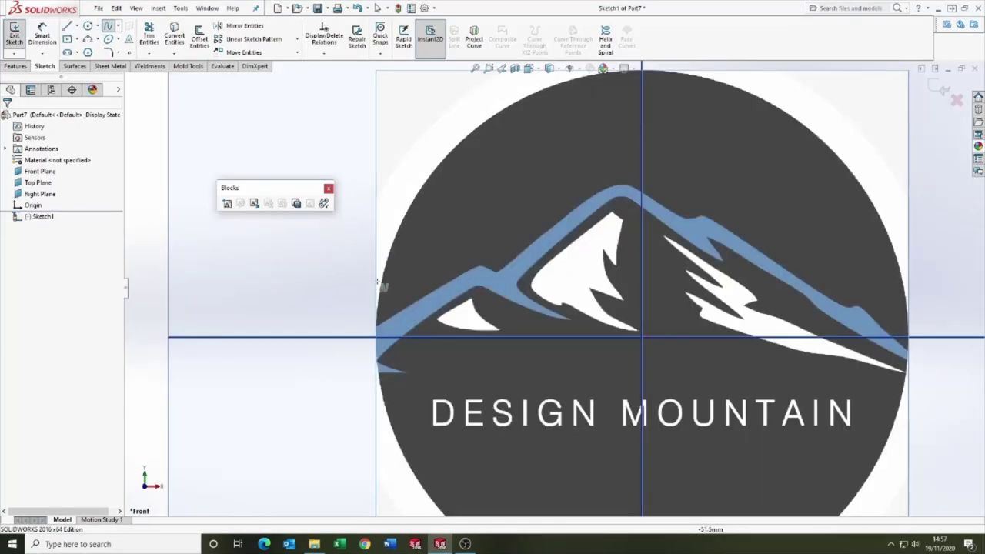
left_click(373, 326)
left_click(487, 251)
key("Escape")
scroll(495, 264, "down", 2)
left_click(502, 263)
left_click(660, 143)
key("Escape")
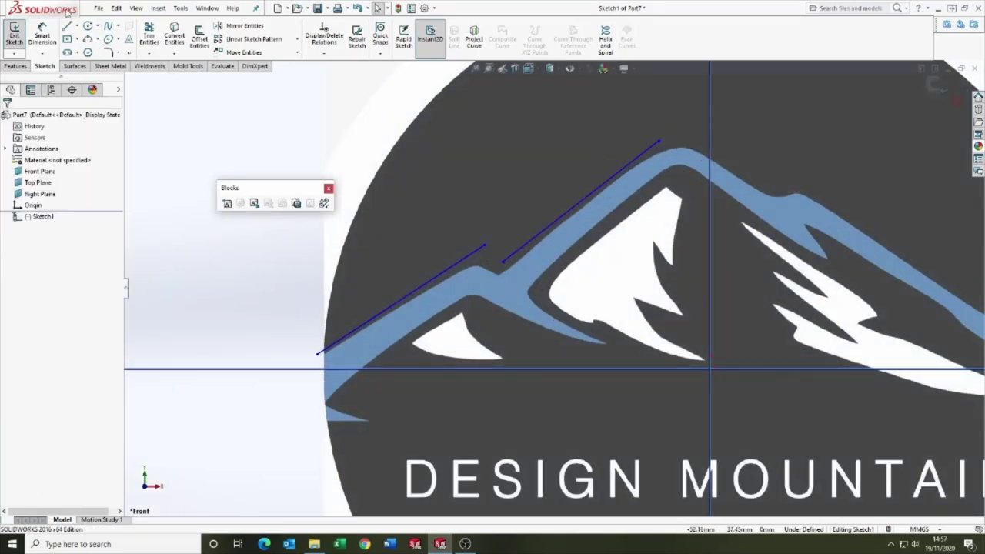
Adjust the leftmost spline's handles so it follows the outer edge of the blue left slope.
left_click(470, 254)
mouse_move(409, 294)
left_mouse_down()
mouse_move(410, 280)
mouse_move(408, 296)
left_mouse_up()
scroll(314, 370, "down", 4)
left_click_drag(429, 271, 432, 282)
left_click_drag(533, 193, 604, 178)
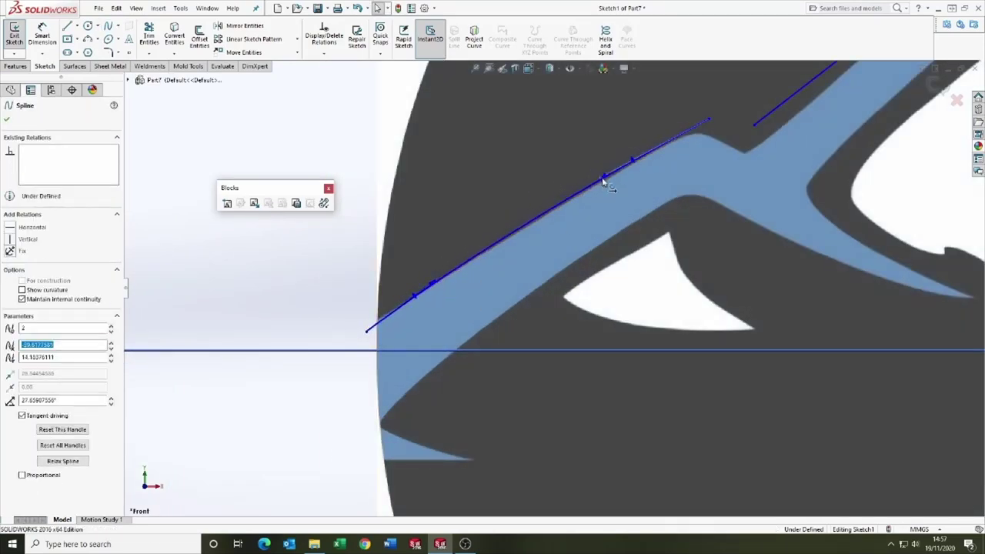
Fit the second spline to the slope up to the main peak by adjusting its endpoints and handles.
scroll(693, 201, "up", 3)
left_click_drag(534, 263, 530, 283)
scroll(726, 114, "down", 2)
left_click_drag(691, 156, 719, 162)
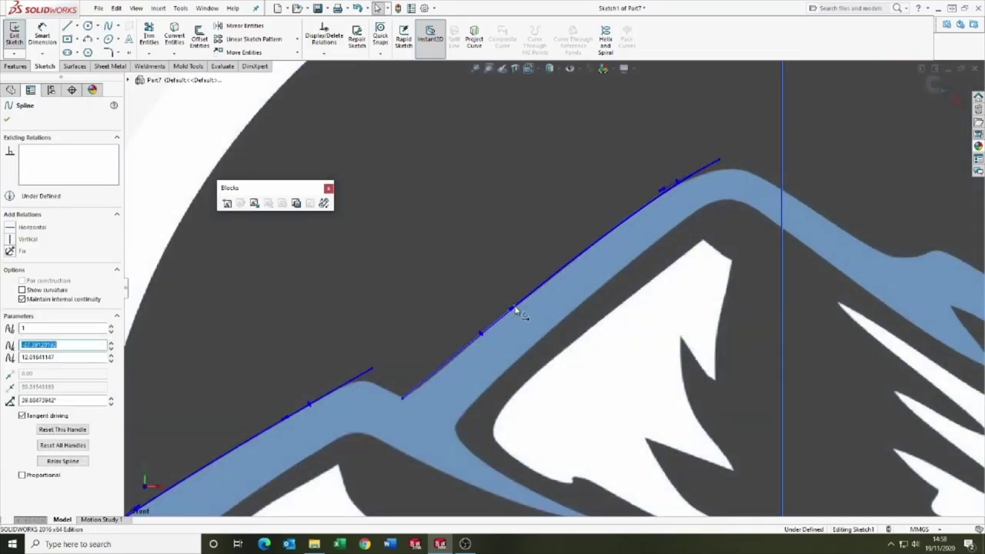
scroll(396, 411, "down", 1)
left_click_drag(407, 390, 407, 389)
left_click_drag(539, 283, 466, 346)
scroll(396, 411, "down", 1)
left_click_drag(410, 379, 413, 377)
scroll(548, 288, "up", 2)
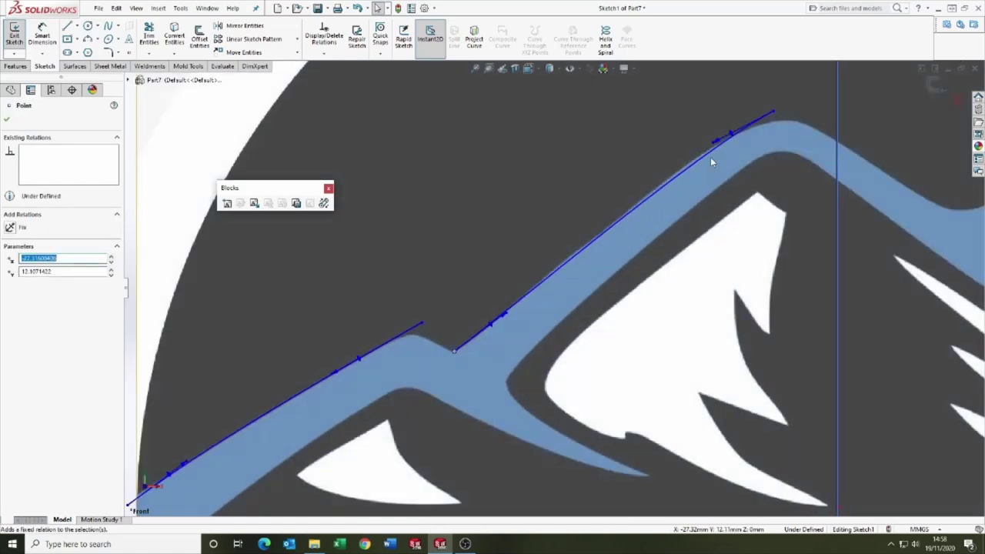
Sketch a straight line about 18 mm long down the right side of the main peak along the blue edge.
left_click(66, 26)
scroll(550, 169, "up", 1)
scroll(549, 307, "up", 4)
scroll(567, 295, "down", 5)
left_click(407, 198)
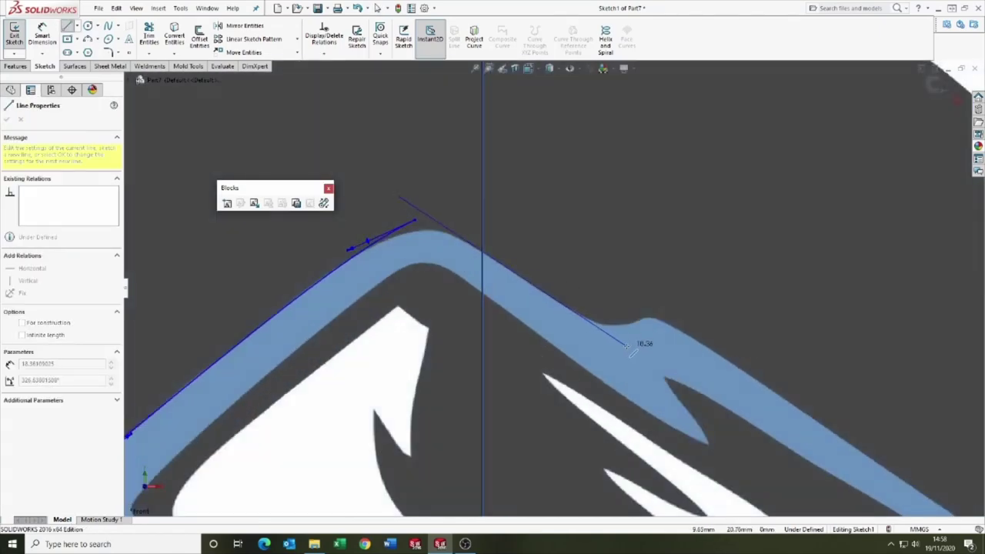
left_click(622, 341)
key("Escape")
Sketch a two-point spline along the long right slope, from the bump below the main peak to the lower valley.
scroll(622, 341, "up", 2)
left_click(108, 26)
scroll(308, 154, "up", 1)
scroll(477, 192, "down", 1)
left_click(444, 193)
left_click(731, 383)
key("Escape")
Shape the long right slope's spline to the blue edge by moving its handles and endpoints.
left_click(683, 351)
left_click_drag(636, 319, 639, 325)
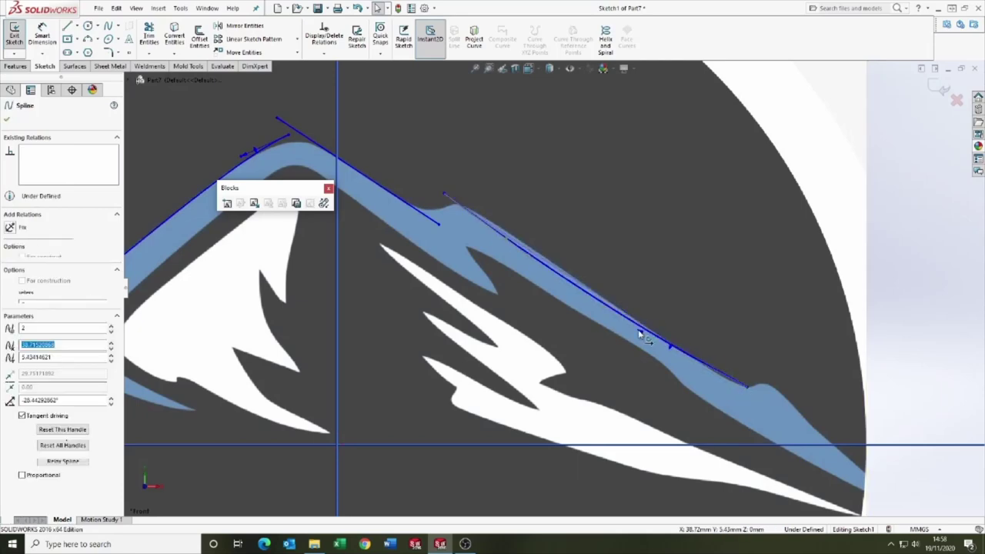
left_click_drag(452, 192, 480, 208)
left_click_drag(747, 386, 710, 372)
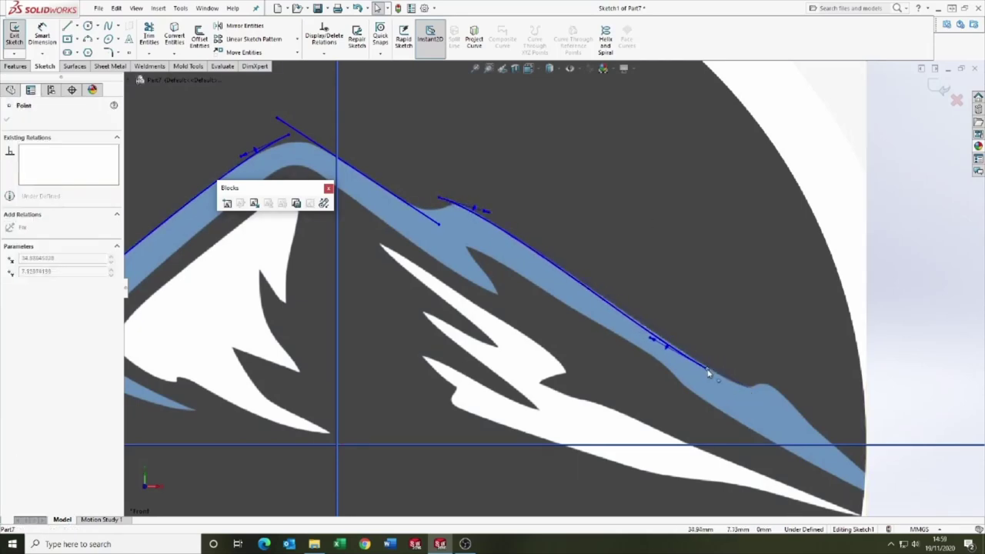
left_click_drag(659, 341, 657, 340)
key("Escape")
Refine the upper end of the long right slope's spline so it extends past the bump along the blue edge.
scroll(769, 408, "down", 5)
mouse_move(517, 259)
left_mouse_down()
mouse_move(617, 306)
mouse_move(501, 262)
left_mouse_up()
scroll(618, 309, "up", 4)
scroll(493, 257, "up", 3)
scroll(323, 131, "down", 5)
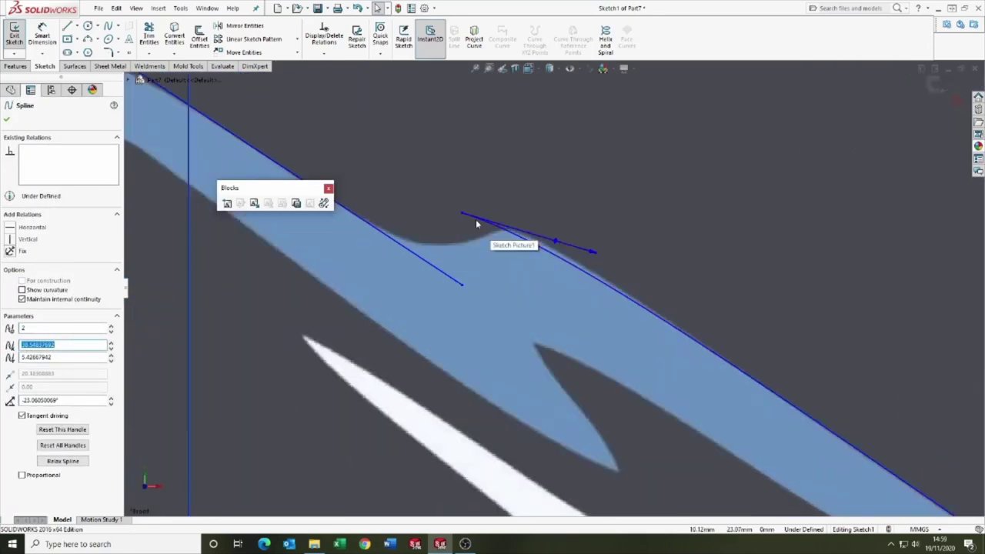
left_click_drag(464, 214, 447, 204)
key("Escape")
Sketch a two-point spline down the final right slope past the circle's edge and fit its handles to the outline.
scroll(447, 204, "up", 4)
left_click(108, 26)
scroll(692, 338, "down", 3)
left_click(455, 216)
left_click(719, 459)
key("Escape")
left_click(622, 378)
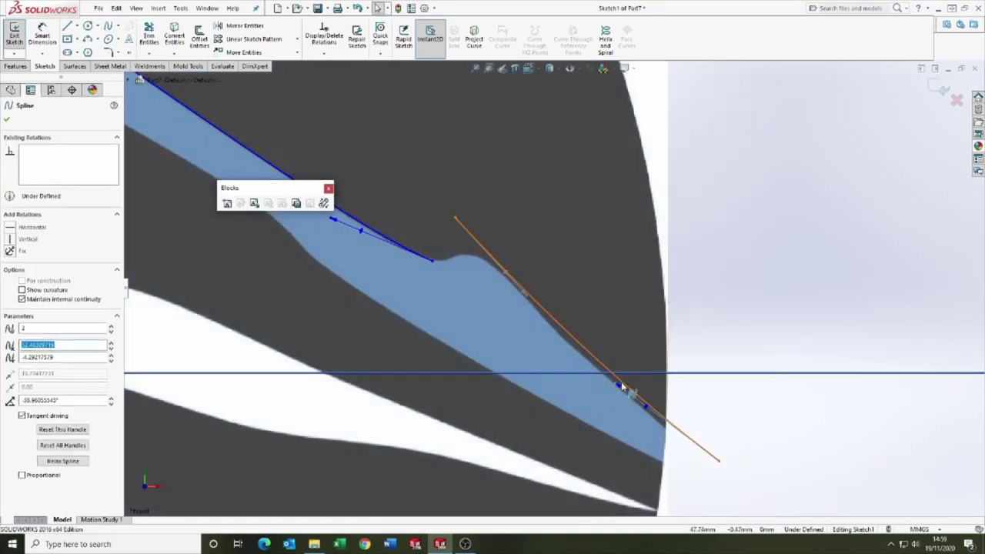
scroll(494, 276, "up", 1)
Sketch a line across the small valley on the lower right slope and trim the excess where it meets both splines.
scroll(494, 276, "down", 7)
left_click(67, 26)
left_click(715, 165)
left_click(461, 341)
left_click(149, 35)
scroll(515, 286, "up", 2)
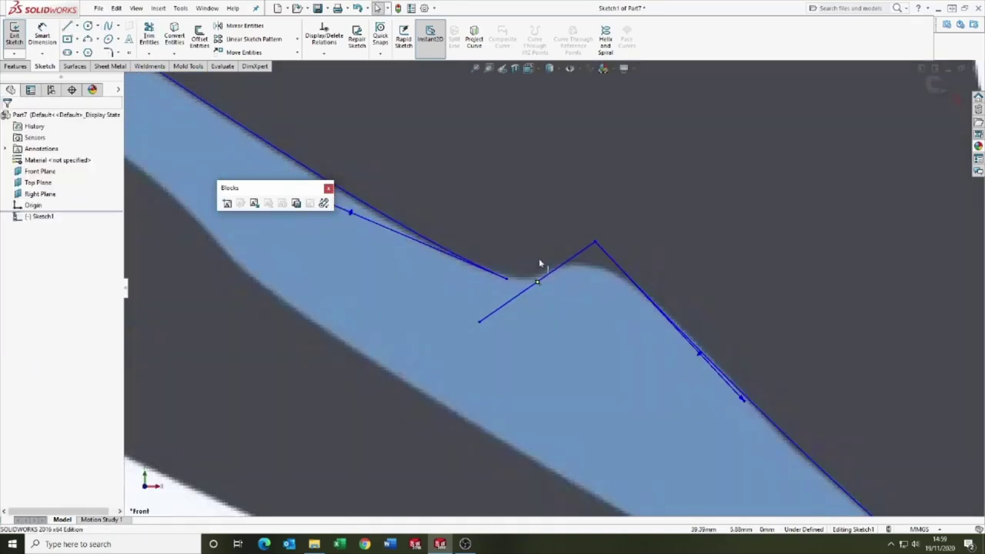
scroll(508, 257, "down", 2)
left_click(149, 34)
scroll(557, 287, "up", 10)
Sketch a line joining the valley and bump to the right of the main peak, and trim the overlapping ends.
scroll(439, 221, "down", 12)
left_click(67, 26)
left_click(731, 207)
left_click(389, 378)
left_click(149, 34)
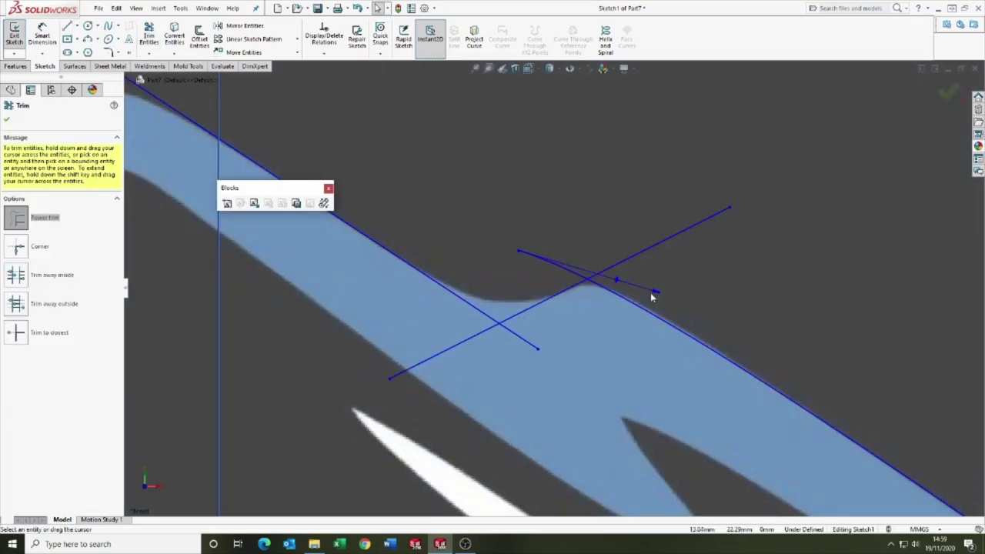
scroll(555, 287, "up", 11)
scroll(477, 255, "down", 6)
left_click(149, 35)
left_click_drag(549, 172, 494, 248)
Sketch a line from the small left peak down through its valley, and trim the excess at both corners.
scroll(514, 254, "up", 6)
scroll(493, 324, "down", 8)
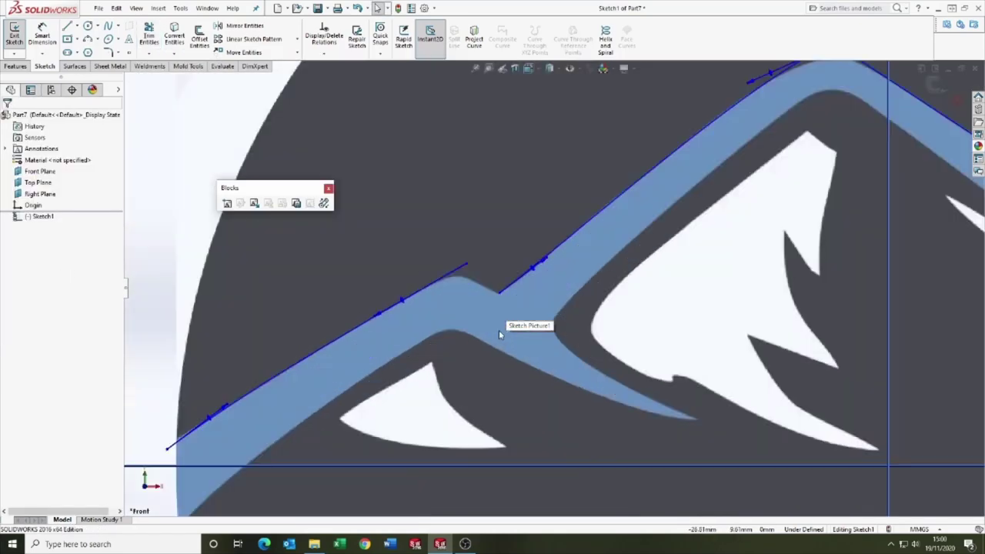
left_click(67, 26)
left_click(422, 236)
left_click(610, 334)
scroll(538, 311, "down", 4)
left_click_drag(431, 196, 340, 193)
scroll(577, 339, "down", 3)
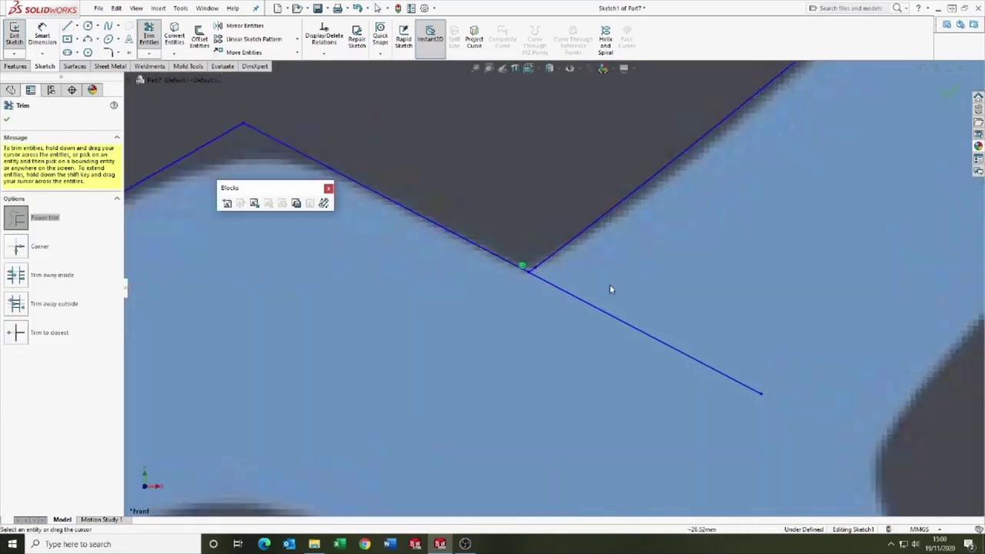
left_click_drag(609, 284, 584, 323)
scroll(591, 268, "up", 11)
Round the small left peak with a 2.5 mm sketch fillet.
key("Escape")
left_click(108, 52)
scroll(579, 280, "down", 2)
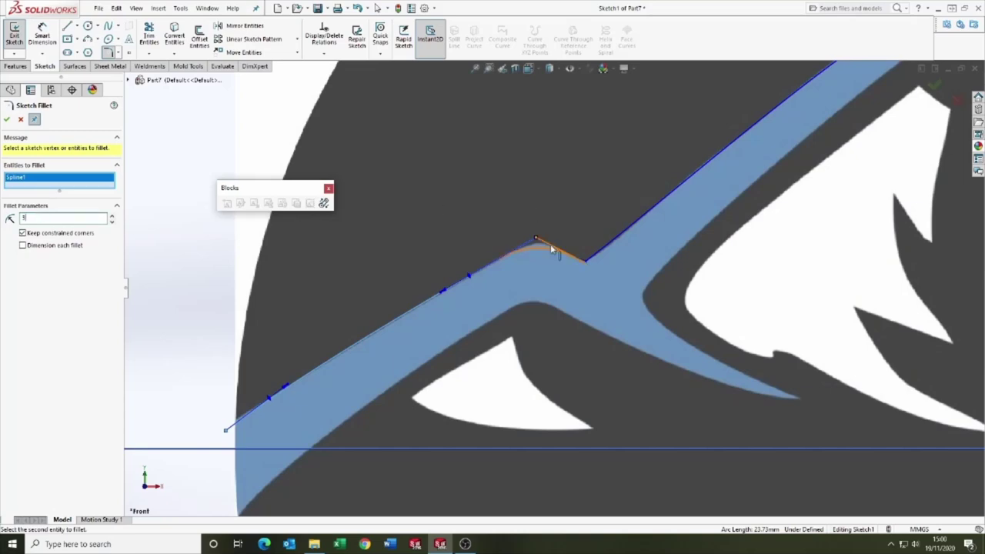
left_click(7, 119)
Round the main peak's corner with a 6.5 mm sketch fillet.
scroll(388, 317, "up", 7)
scroll(520, 239, "down", 8)
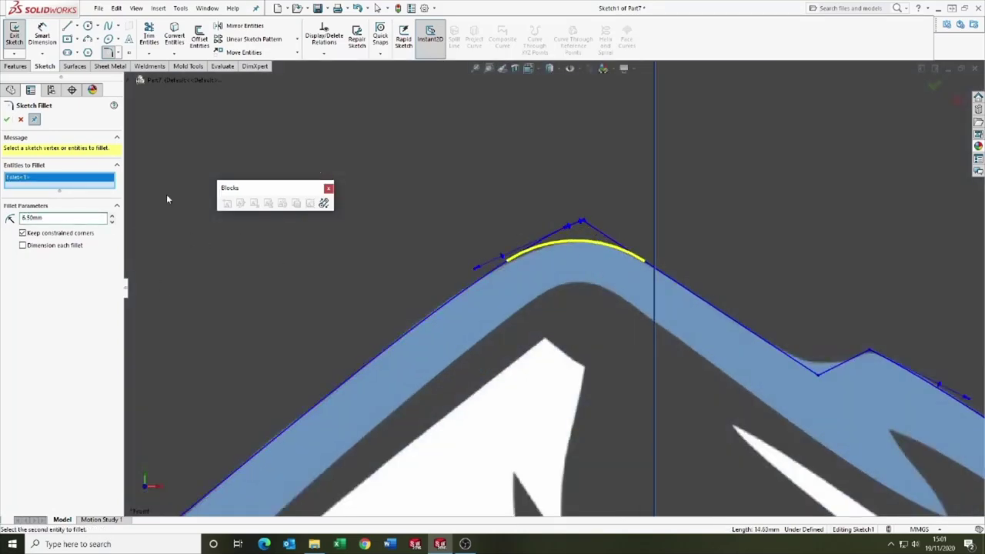
left_click(7, 120)
Fillet the outline's corners at the valley and bump just right of the main peak.
scroll(462, 293, "up", 5)
scroll(660, 348, "down", 4)
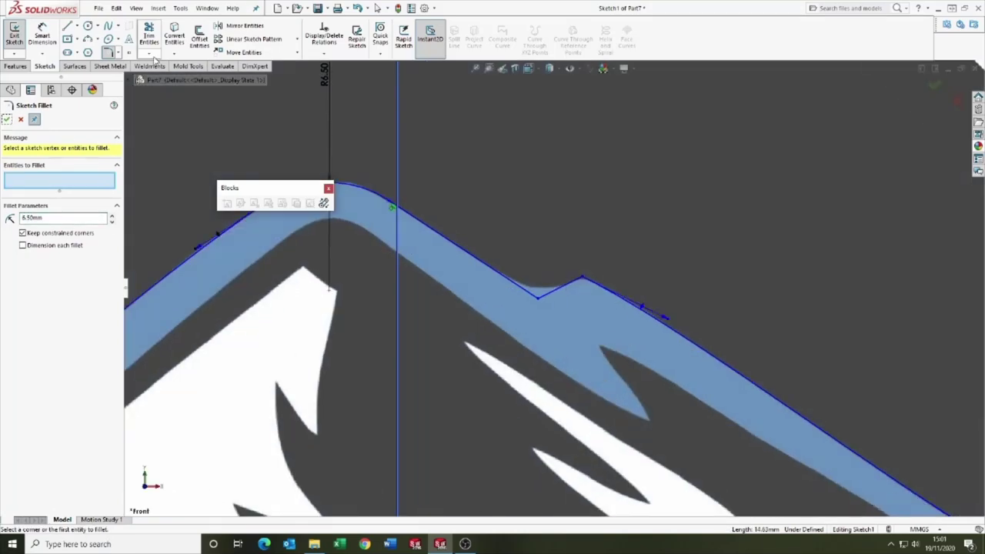
left_click(8, 121)
Fillet the lower right slope's valley with a 1 mm radius and its bump with a 1.25 mm radius.
scroll(640, 298, "down", 5)
scroll(455, 249, "down", 3)
scroll(490, 293, "up", 3)
left_click(490, 293)
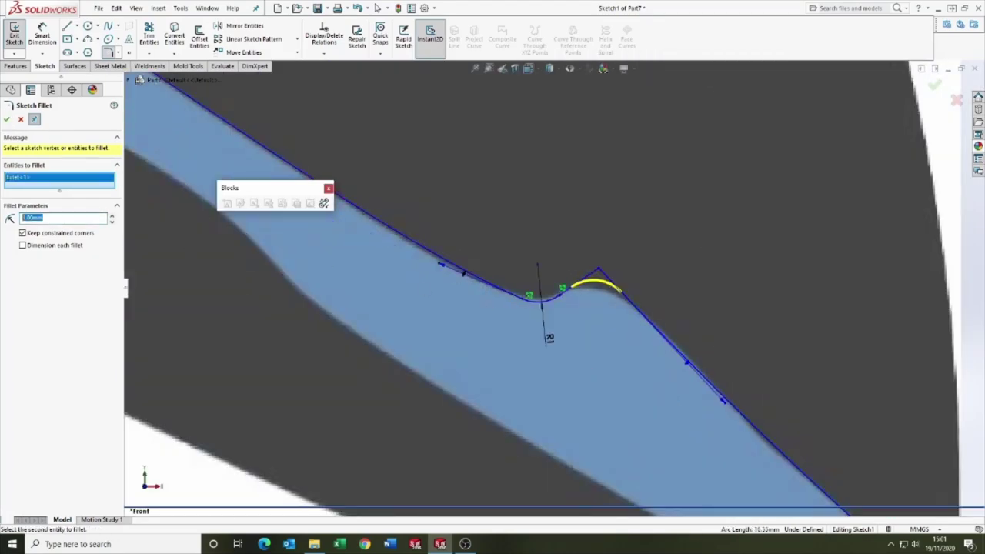
left_click(7, 119)
scroll(323, 275, "up", 10)
scroll(323, 275, "down", 2)
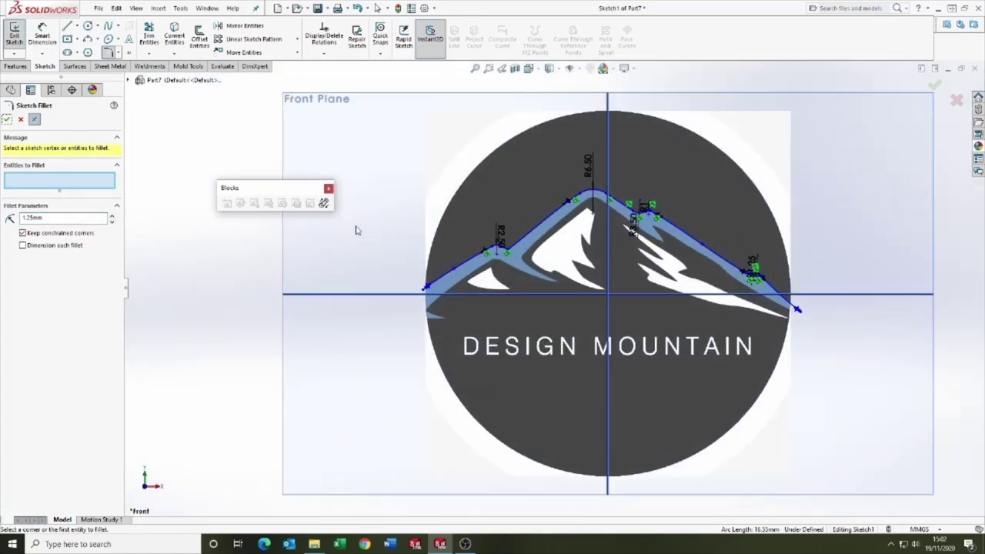
Draw a circle about 100 mm in diameter, centred on the origin, along the edge of the dark logo disc.
left_click(7, 120)
left_click(88, 26)
left_click(608, 293)
scroll(416, 296, "down", 4)
left_click(447, 321)
Trim both ends of the mountain's upper outline where they overhang the circle.
left_click(149, 35)
scroll(430, 289, "down", 5)
left_click_drag(477, 275, 477, 292)
scroll(477, 293, "up", 8)
scroll(655, 313, "down", 7)
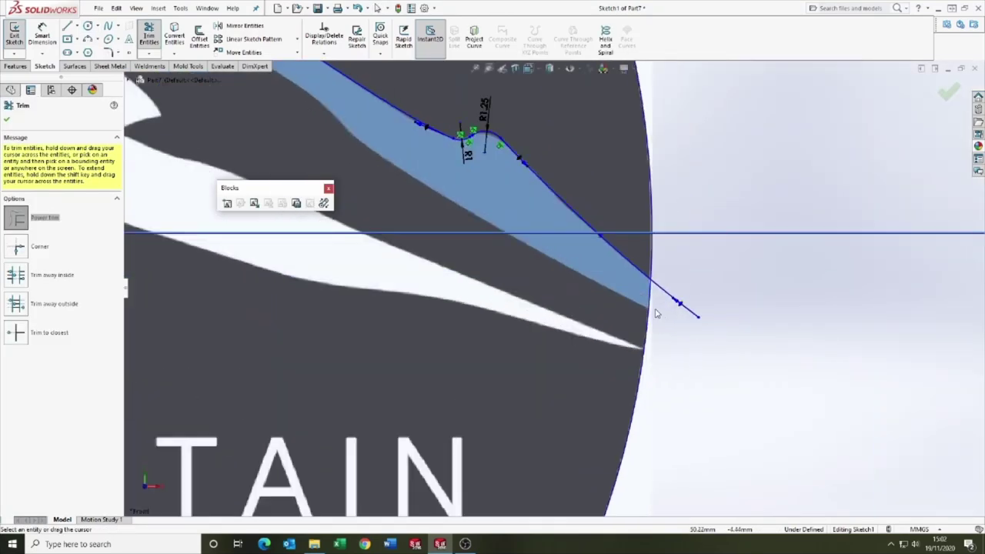
left_click_drag(669, 320, 681, 296)
Offset the circle outward by 2 mm.
left_click(401, 206)
left_click(199, 36)
type("2")
key("Return")
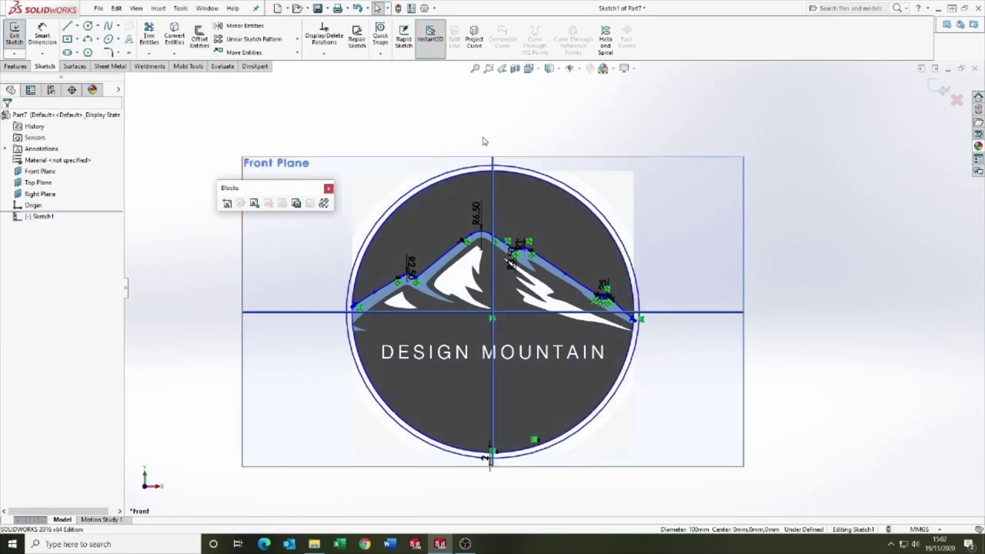
Trace the lower edge of the blue left slope with a spline from the circle to beneath the small peak, shaping its handles.
scroll(338, 331, "down", 6)
left_click(108, 27)
scroll(475, 134, "down", 2)
left_click(389, 374)
key("Escape")
left_click(420, 349)
scroll(418, 348, "up", 1)
left_click_drag(488, 300, 451, 312)
scroll(612, 191, "down", 3)
mouse_move(561, 228)
left_mouse_down()
mouse_move(660, 195)
mouse_move(657, 172)
left_mouse_up()
scroll(669, 269, "up", 3)
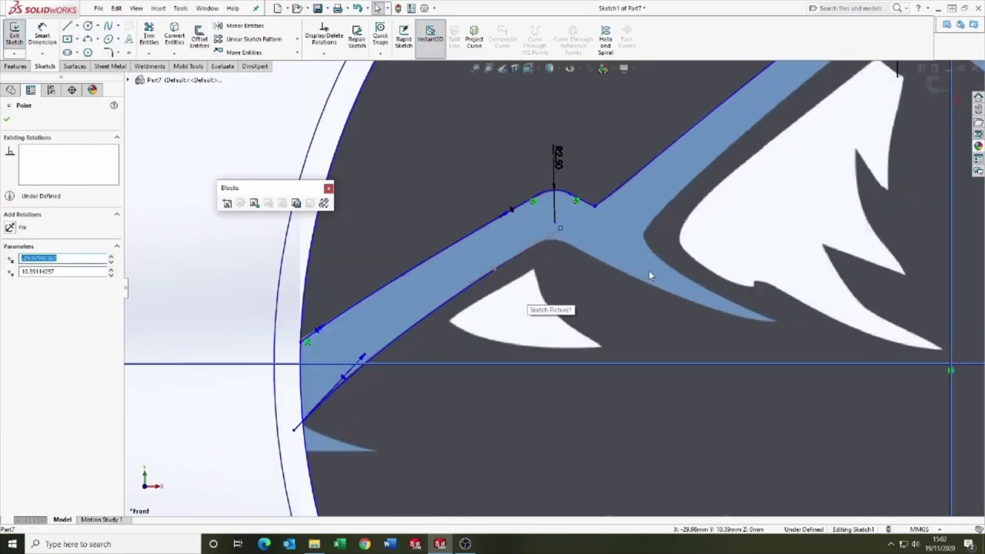
Draw a spline along the lower edge of the blue branch from its tip to beneath the small peak, bending it to match.
left_click(108, 27)
left_click(812, 322)
left_click(514, 228)
mouse_move(733, 296)
left_mouse_down()
mouse_move(697, 306)
mouse_move(783, 320)
left_mouse_up()
mouse_move(593, 258)
left_mouse_down()
mouse_move(622, 277)
mouse_move(600, 262)
left_mouse_up()
left_click(514, 228)
left_click_drag(514, 227, 519, 214)
left_click_drag(596, 252, 594, 224)
Trim the overlapping spline ends beneath the small left peak.
scroll(556, 220, "down", 5)
scroll(541, 239, "down", 2)
left_click(149, 35)
scroll(600, 246, "up", 8)
Trace the inner left slope of the main peak with a spline from the branch's inner corner towards the summit.
left_click(109, 26)
scroll(700, 154, "down", 2)
left_click(499, 386)
left_click(626, 280)
left_click_drag(581, 317, 583, 297)
mouse_move(500, 386)
left_mouse_down()
mouse_move(510, 400)
mouse_move(498, 388)
left_mouse_up()
scroll(735, 185, "down", 3)
left_click_drag(675, 223, 668, 221)
scroll(549, 310, "up", 3)
Trace the inner right slope of the main peak with a spline from the blue spur's tip to the summit, adjusting its handles.
left_click(108, 26)
scroll(708, 359, "down", 3)
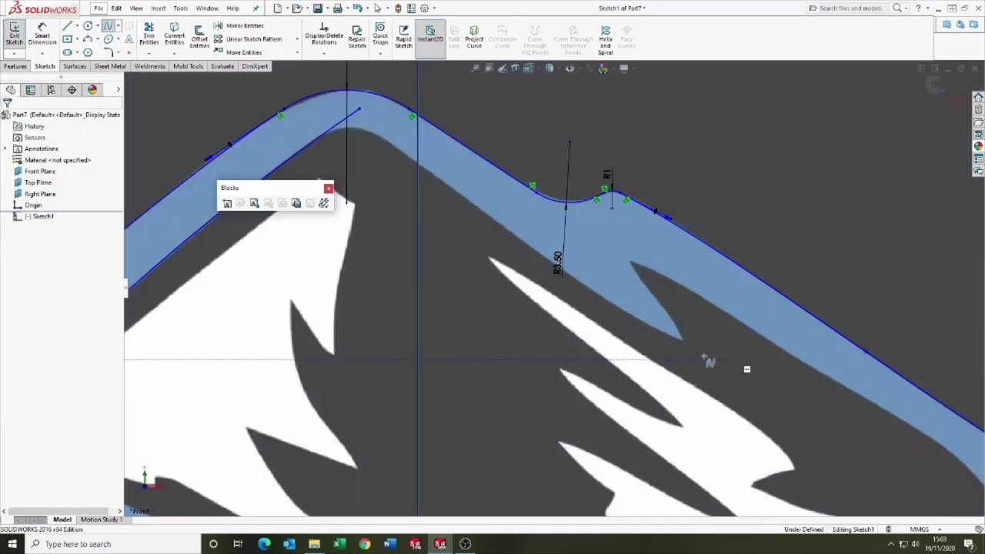
left_click(733, 363)
scroll(733, 362, "up", 1)
scroll(403, 174, "down", 1)
left_click(403, 173)
key("Escape")
left_click_drag(524, 246, 514, 204)
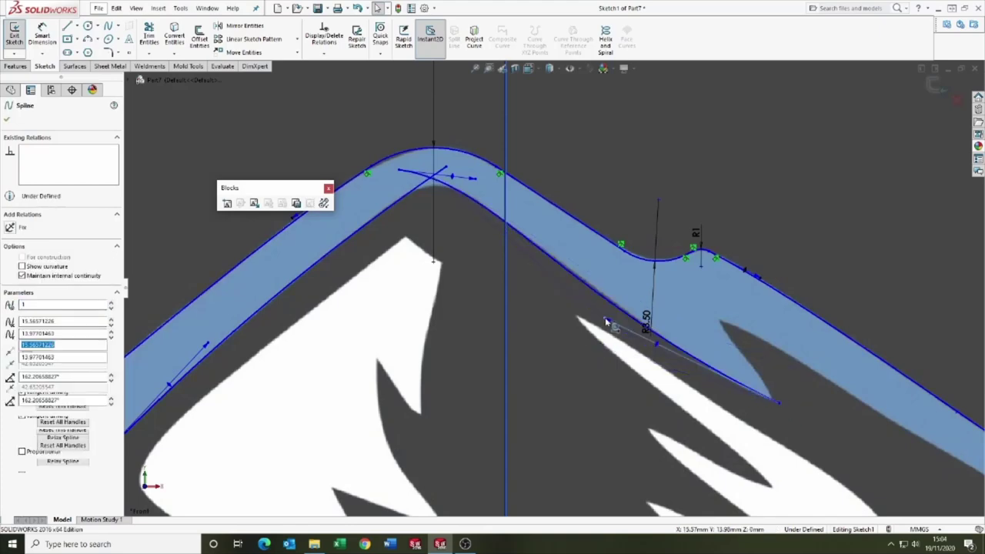
scroll(471, 255, "up", 3)
left_click_drag(649, 354, 679, 370)
Draw a curved spline along the short notch edge from the notch's apex past the blue spur's tip.
left_click(108, 26)
scroll(661, 339, "down", 5)
left_click(594, 254)
left_click(696, 417)
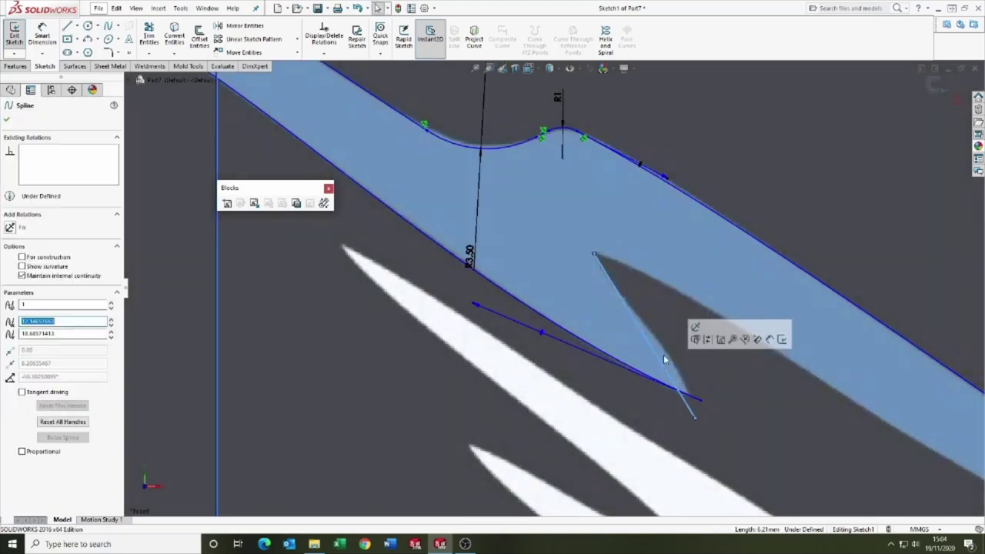
left_click_drag(619, 294, 623, 300)
scroll(679, 357, "up", 6)
Try to trace the right slope's lower edge with one three-point spline from the circle to the notch's apex.
left_click(109, 26)
scroll(842, 432, "down", 2)
left_click(777, 434)
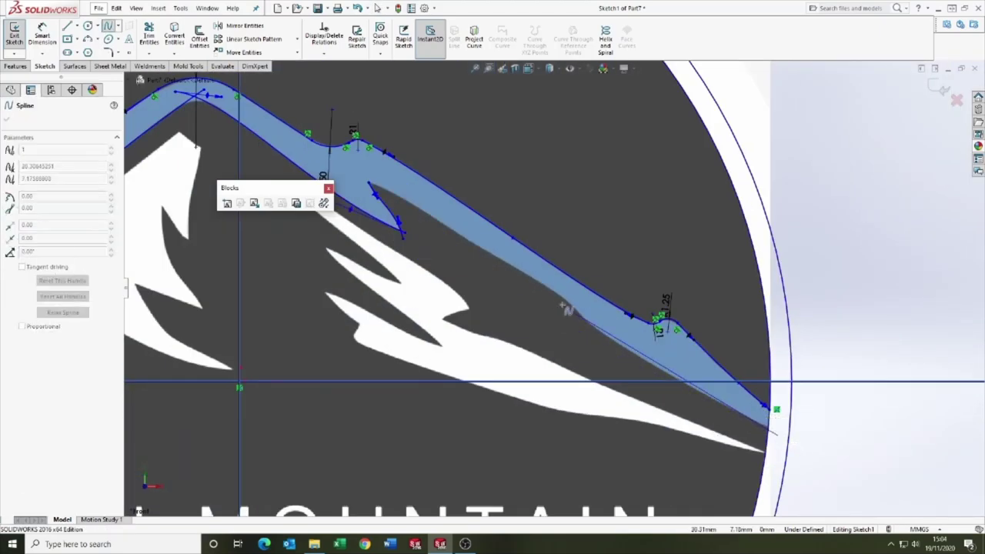
left_click(565, 305)
left_click(369, 183)
key("Escape")
Reshape the three-point spline around its middle point to follow the bend in the right slope's lower edge.
left_click_drag(410, 208, 414, 204)
left_click(565, 306)
scroll(560, 301, "down", 3)
left_click_drag(682, 386, 579, 328)
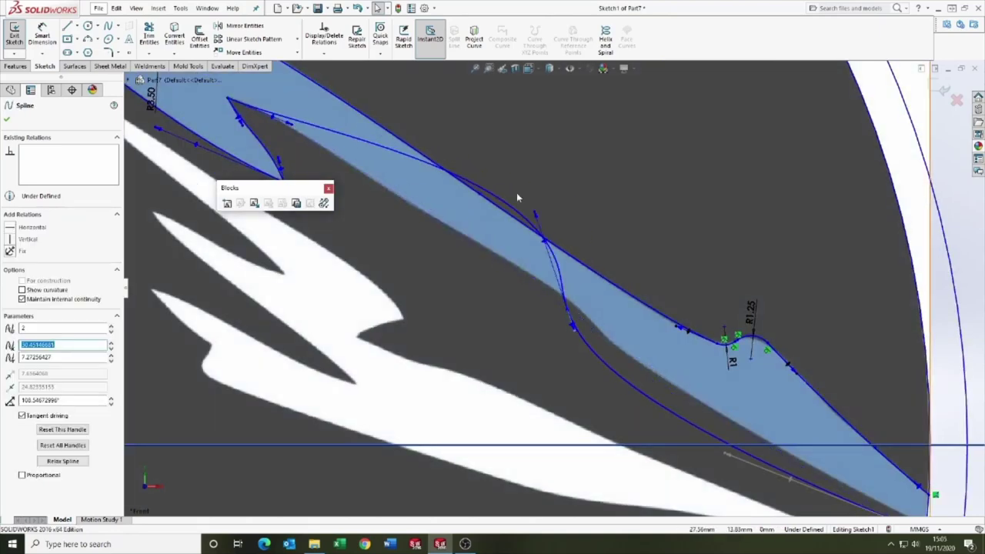
left_click_drag(517, 192, 556, 282)
scroll(549, 293, "up", 3)
scroll(684, 377, "down", 2)
left_click_drag(737, 421, 691, 395)
scroll(515, 254, "up", 3)
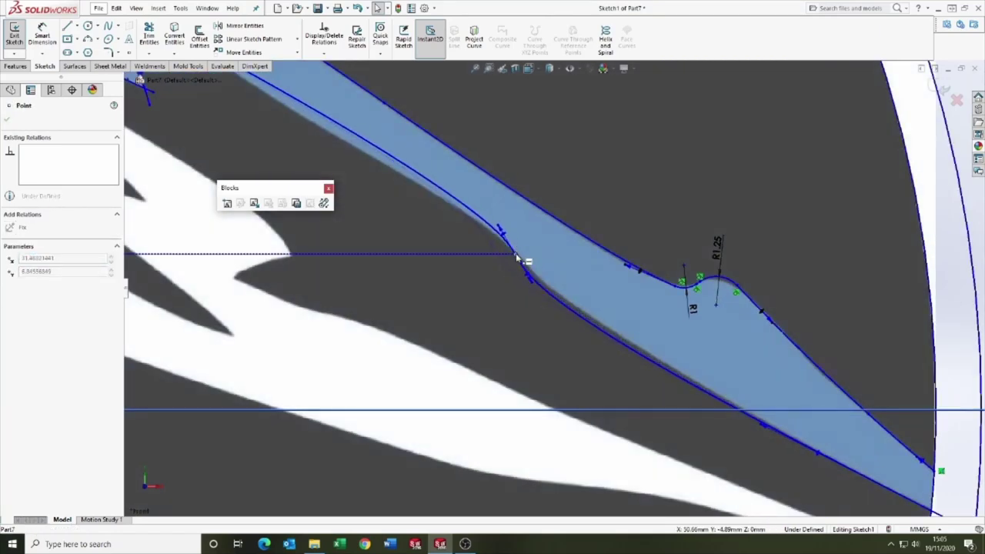
Fine-tune the three-point spline's curvature between the notch's apex and the slope's bend.
left_click(519, 283)
scroll(523, 284, "up", 4)
scroll(354, 177, "down", 2)
left_click(512, 267)
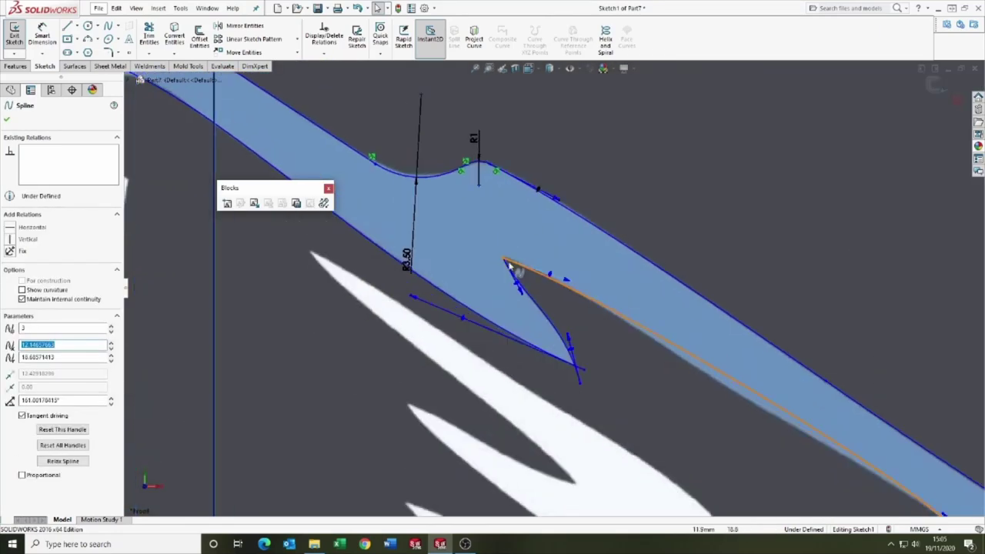
scroll(514, 269, "up", 2)
scroll(800, 441, "down", 3)
left_click_drag(646, 341, 655, 374)
scroll(629, 348, "down", 3)
scroll(392, 180, "up", 2)
scroll(668, 362, "down", 2)
scroll(701, 370, "up", 2)
scroll(613, 343, "down", 3)
scroll(430, 230, "up", 2)
scroll(715, 387, "down", 3)
scroll(593, 322, "up", 2)
Trace the upper part of the right slope's lower edge with a spline from the notch's apex to mid-slope, adjusting its handles.
left_click(593, 322)
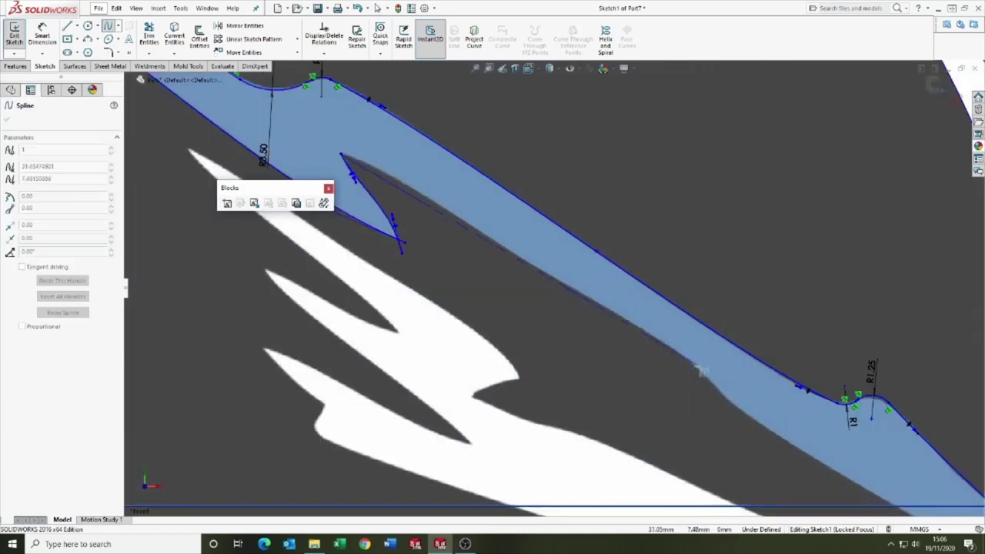
left_click_drag(571, 300, 511, 245)
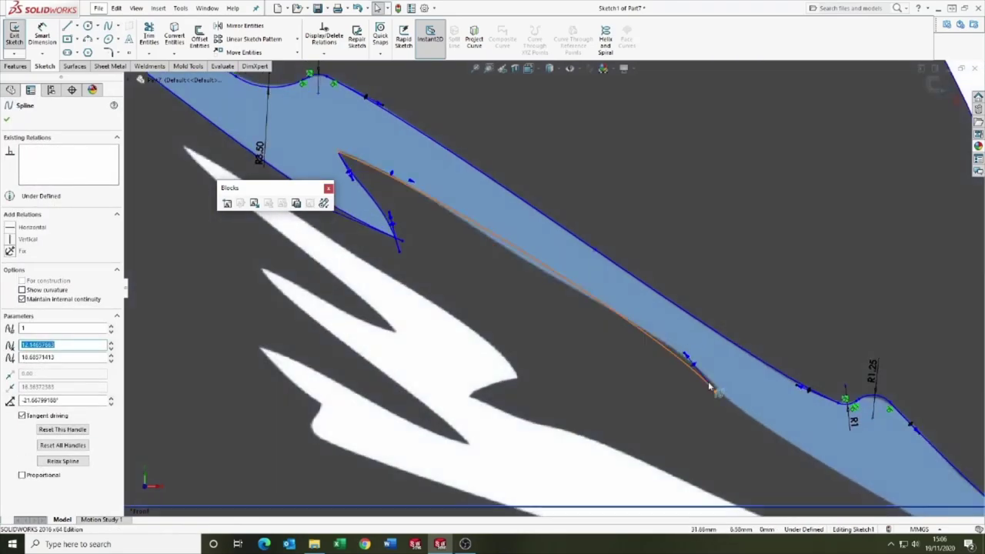
left_click_drag(712, 387, 484, 230)
left_click_drag(411, 192, 437, 197)
scroll(408, 181, "down", 5)
left_click_drag(661, 312, 541, 249)
scroll(541, 249, "up", 2)
left_click_drag(735, 391, 853, 466)
key("Escape")
scroll(853, 466, "up", 4)
Continue the right slope's lower edge with a spline from mid-slope to the bend, shaping it to the picture.
left_click(108, 26)
left_click(534, 258)
left_click(736, 401)
key("Escape")
left_click(656, 342)
left_click_drag(669, 355, 710, 371)
left_click_drag(601, 306, 596, 293)
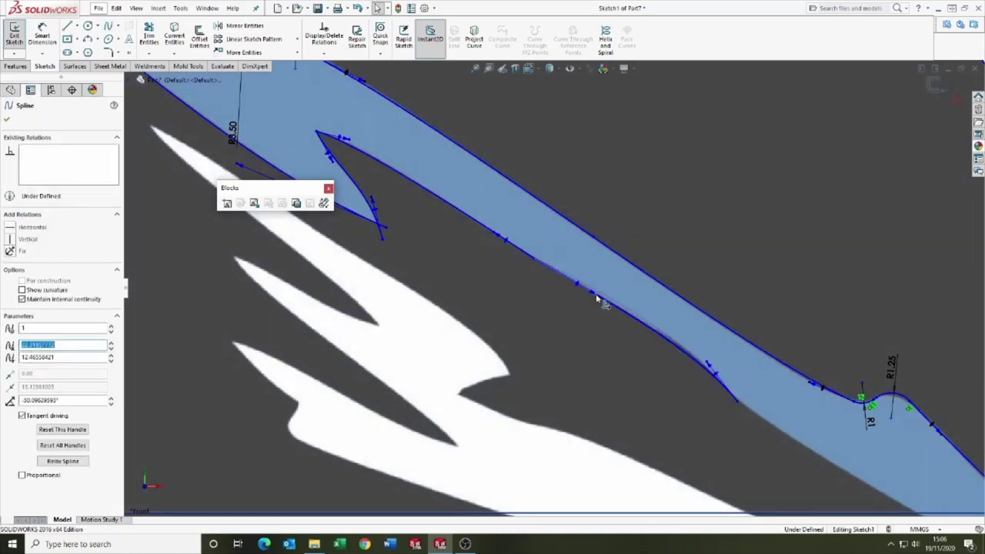
key("Escape")
Draw a spline along the remaining lower edge from the bend past the circle and curve it to match the picture.
scroll(692, 316, "down", 1)
scroll(308, 115, "up", 4)
scroll(692, 382, "down", 2)
left_click(108, 25)
left_click(444, 209)
left_click(764, 389)
key("Escape")
left_click(539, 262)
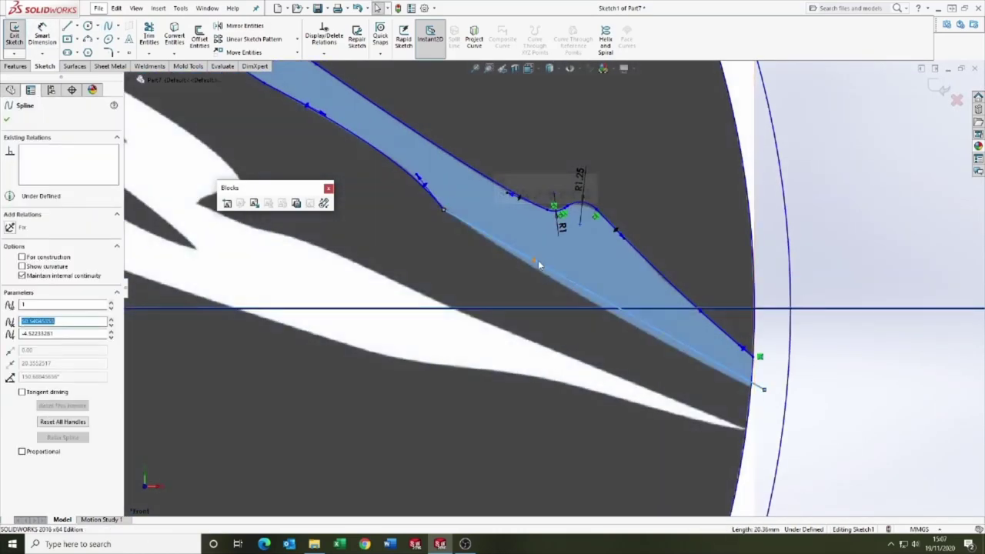
left_click_drag(551, 268, 460, 230)
left_click_drag(657, 329, 608, 314)
Refine the spline handles on both sides of the bend so the lower edge follows the blue shape.
scroll(447, 215, "up", 3)
left_click(454, 239)
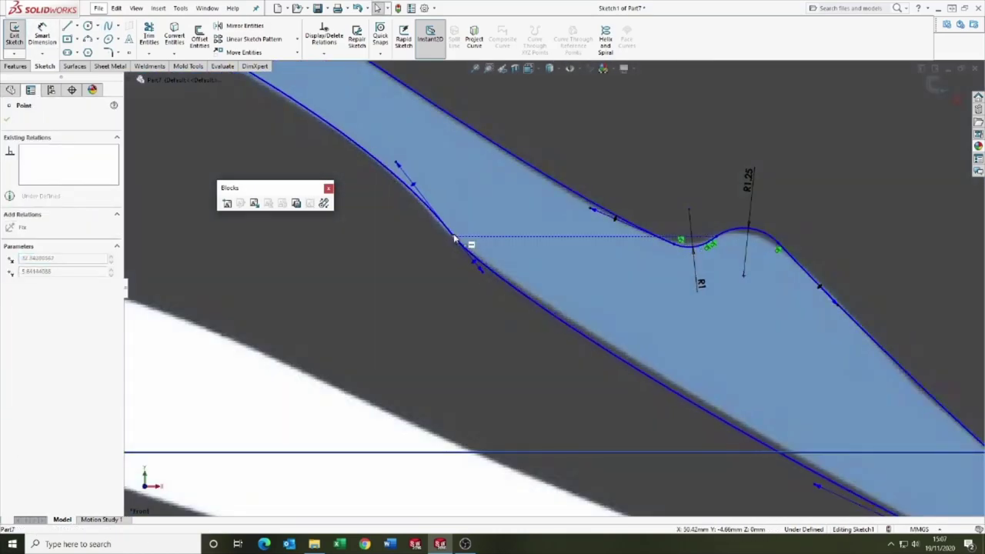
left_click_drag(473, 264, 490, 272)
scroll(471, 233, "up", 3)
scroll(723, 410, "down", 1)
left_click_drag(670, 380, 690, 389)
key("Escape")
scroll(692, 389, "up", 3)
scroll(481, 237, "down", 4)
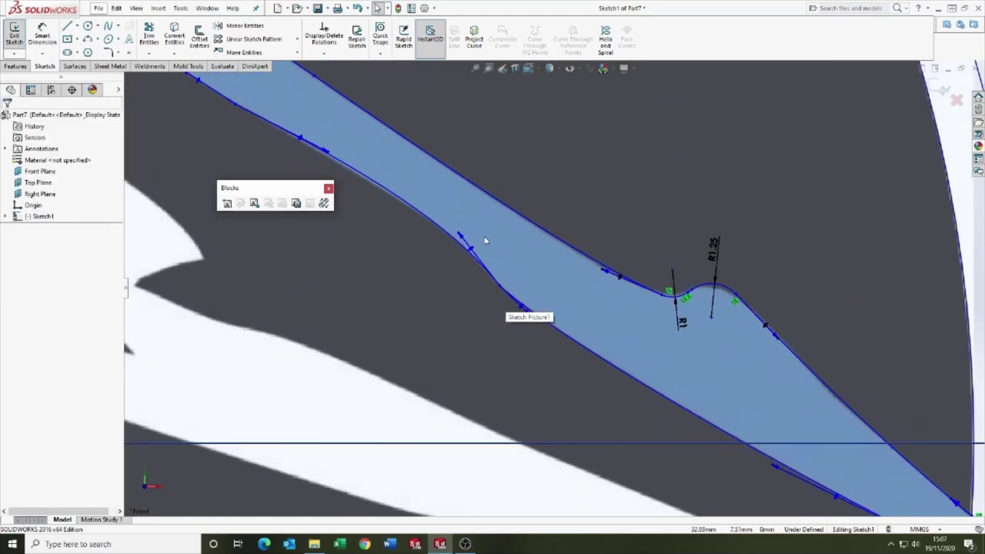
left_click_drag(455, 239, 457, 245)
left_click(261, 332)
Trim the spline ends that overhang the circle along the mountain's lower outline.
scroll(265, 331, "up", 6)
key("t")
scroll(638, 231, "down", 4)
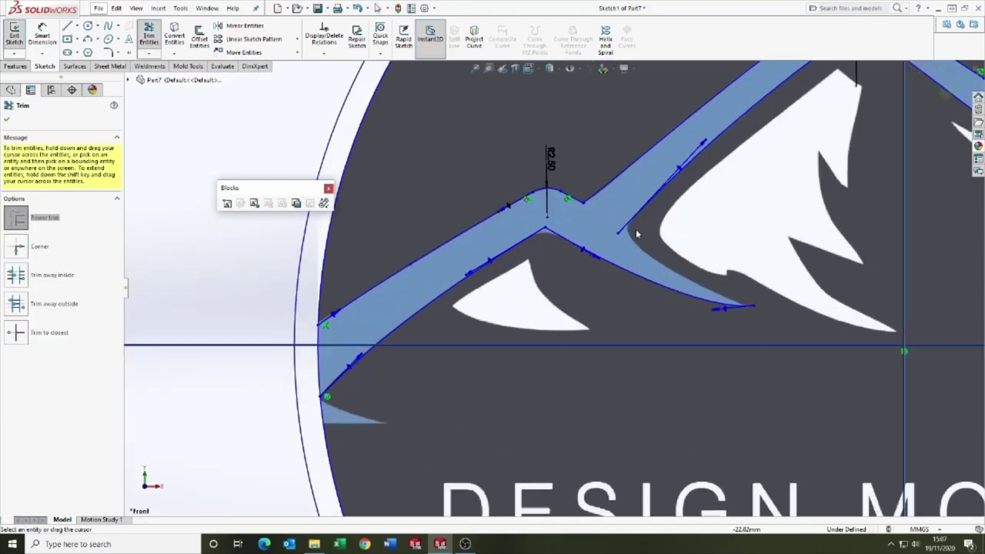
Draw a spline along the blue branch's upper edge from its tip to the inner corner and bow it to match.
key("Escape")
left_click(755, 442)
left_click(521, 272)
key("Escape")
left_click(600, 331)
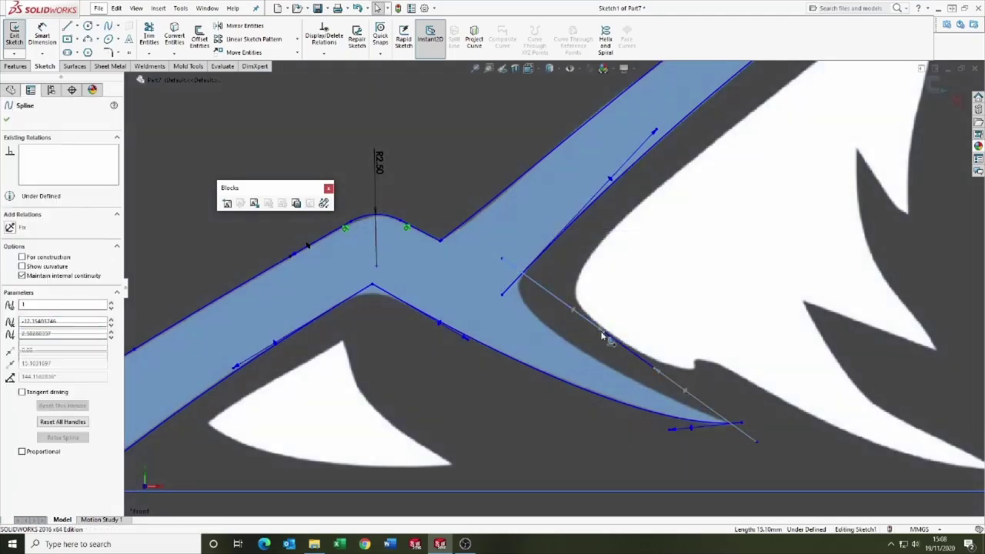
mouse_move(600, 330)
left_mouse_down()
mouse_move(486, 310)
mouse_move(486, 322)
left_mouse_up()
Trim the leftover spline ends along the lower outline and adjust the branch's upper curve.
key("t")
scroll(499, 265, "down", 4)
key("Escape")
left_click_drag(471, 367, 455, 339)
scroll(462, 339, "up", 6)
scroll(635, 251, "down", 5)
key("t")
scroll(635, 251, "up", 4)
scroll(636, 404, "down", 4)
scroll(636, 406, "up", 8)
key("Escape")
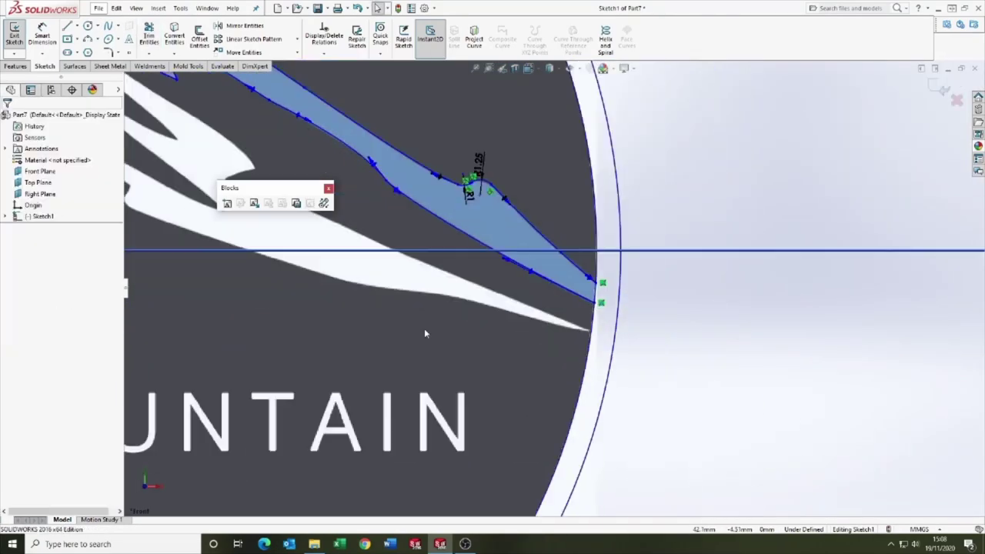
Round the lower outline's corner beneath the main peak with a 3 mm sketch fillet.
scroll(424, 329, "up", 4)
scroll(538, 250, "down", 4)
left_click(110, 53)
scroll(537, 257, "down", 3)
left_click(515, 278)
left_click(7, 119)
scroll(530, 308, "up", 5)
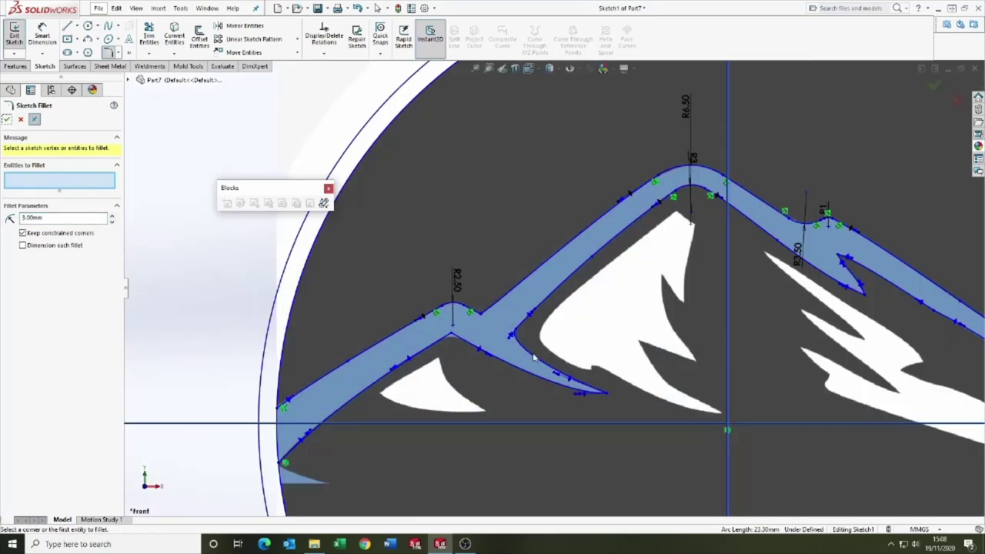
Round the lower outline's corner beneath the small peak with a 2.5 mm sketch fillet.
scroll(453, 335, "down", 5)
type("2")
left_click(518, 311)
type(".5")
key("Return")
key("Return")
scroll(569, 327, "up", 4)
scroll(420, 276, "up", 5)
key("Escape")
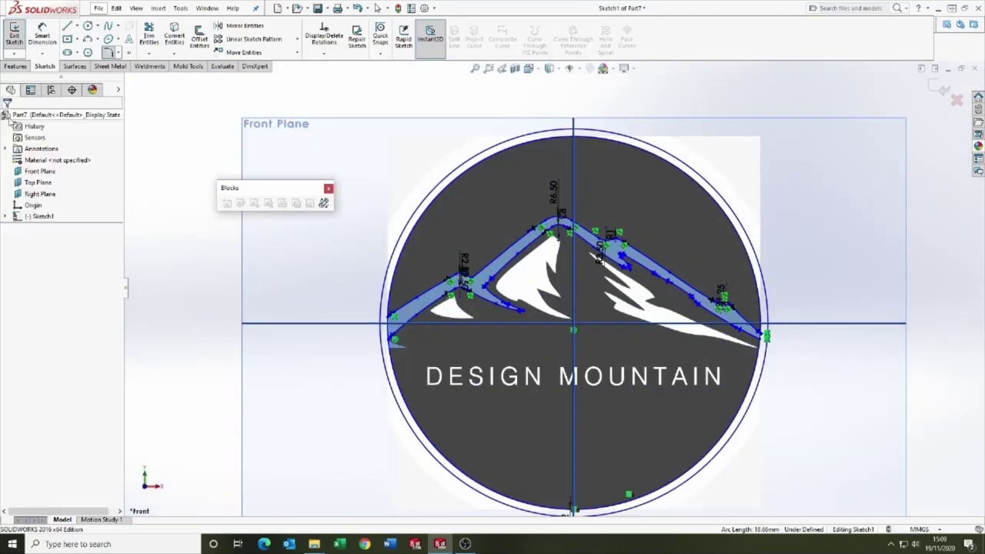
Draw a spline along the small snow patch's right edge, overshooting both tips, and bow it to match the picture.
scroll(462, 302, "down", 8)
left_click(108, 26)
left_click(471, 233)
left_click(579, 342)
left_click_drag(571, 331, 497, 337)
Draw a spline along the small snow patch's lower edge and bow it to follow the white shape.
left_click(109, 26)
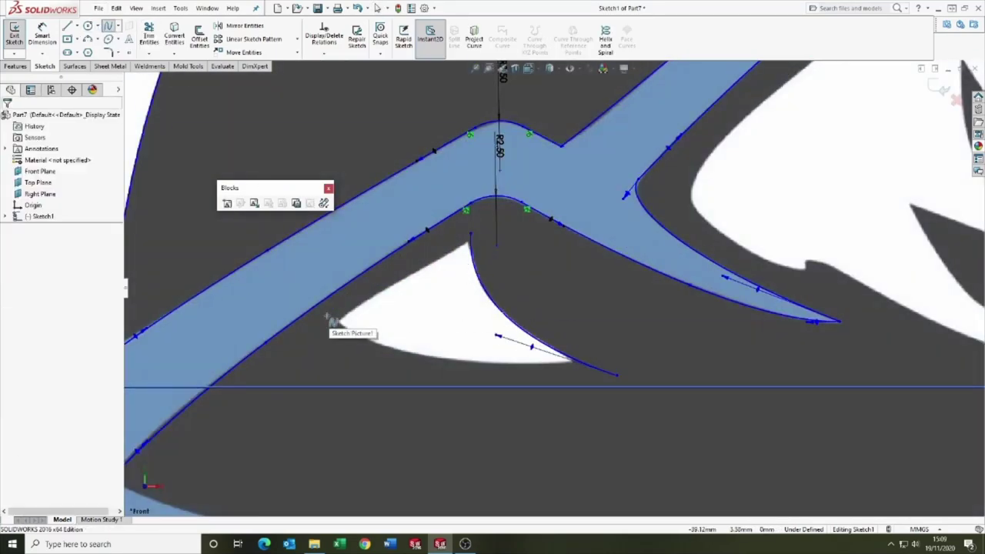
left_click(327, 315)
left_click(638, 410)
key("Escape")
left_click(427, 345)
left_click_drag(427, 346, 402, 359)
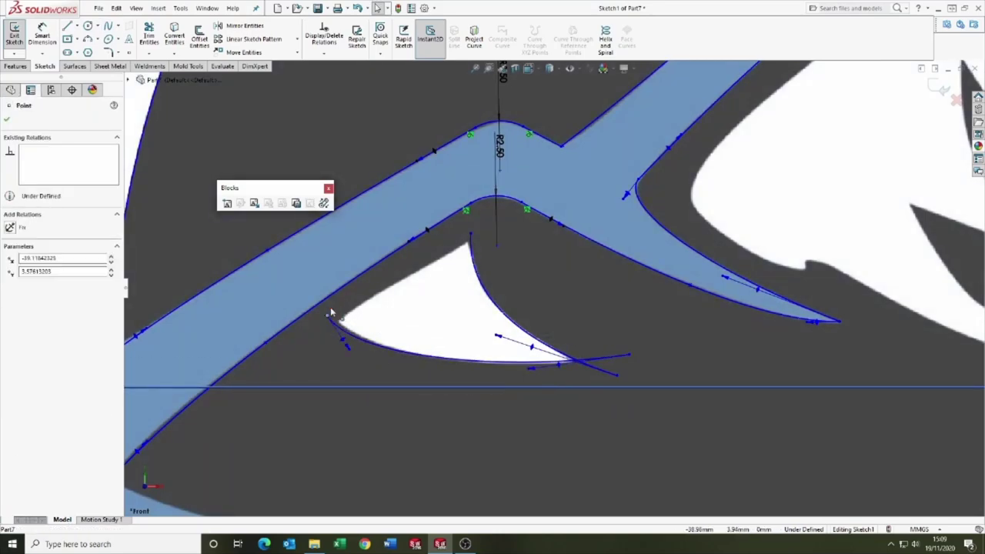
left_click_drag(331, 311, 333, 314)
Draw a spline along the small snow patch's sloping upper edge, crossing the other two splines, and bend it to fit.
scroll(431, 296, "up", 3)
scroll(400, 304, "down", 3)
left_click(109, 25)
left_click(406, 310)
left_click(534, 236)
key("Escape")
left_click_drag(493, 260, 487, 255)
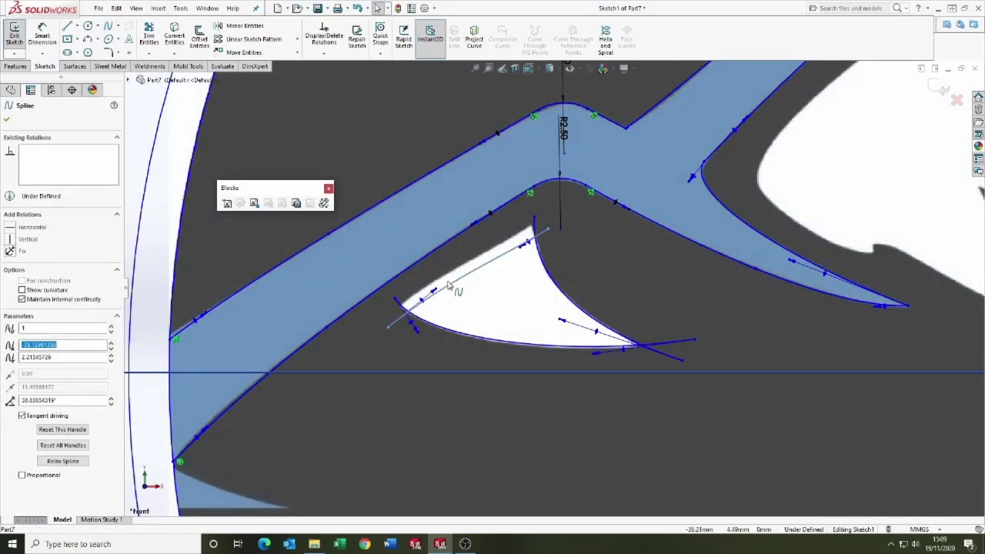
Trim the overhanging spline ends at the small snow patch's corners to leave a closed outline.
left_click(149, 35)
scroll(410, 308, "down", 5)
left_click_drag(450, 284, 372, 300)
scroll(423, 277, "up", 4)
key("Escape")
Draw a spline along the upper edge of the small blue sliver from its tip past the circle and bow it to match.
scroll(587, 176, "up", 6)
scroll(433, 317, "down", 8)
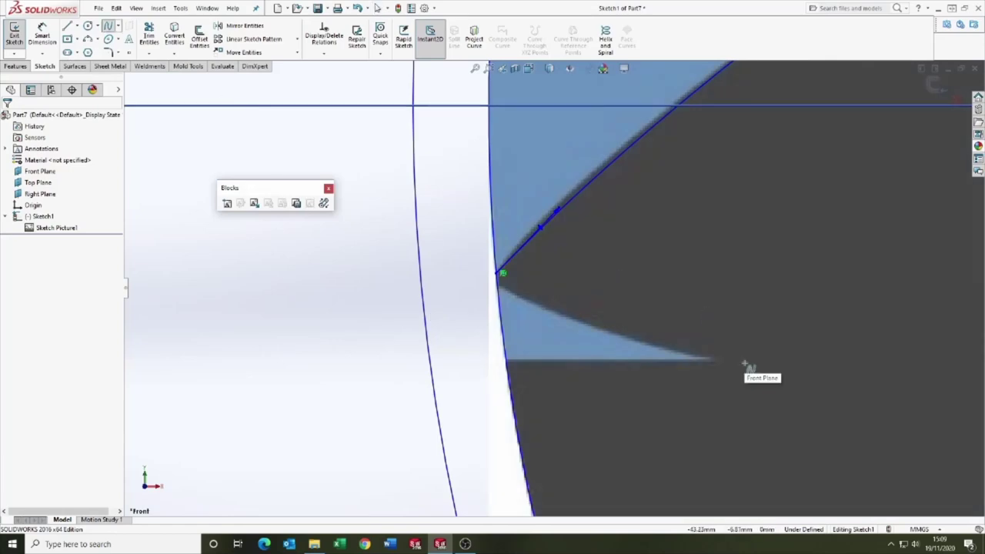
left_click(745, 363)
left_click(450, 273)
left_click(563, 307)
left_click_drag(563, 307, 569, 328)
left_click_drag(451, 274, 442, 262)
left_click_drag(741, 362, 767, 377)
Draw a straight horizontal spline along the blue sliver's lower edge, extending past the circle and the sliver's tip.
left_click(109, 26)
scroll(511, 231, "up", 1)
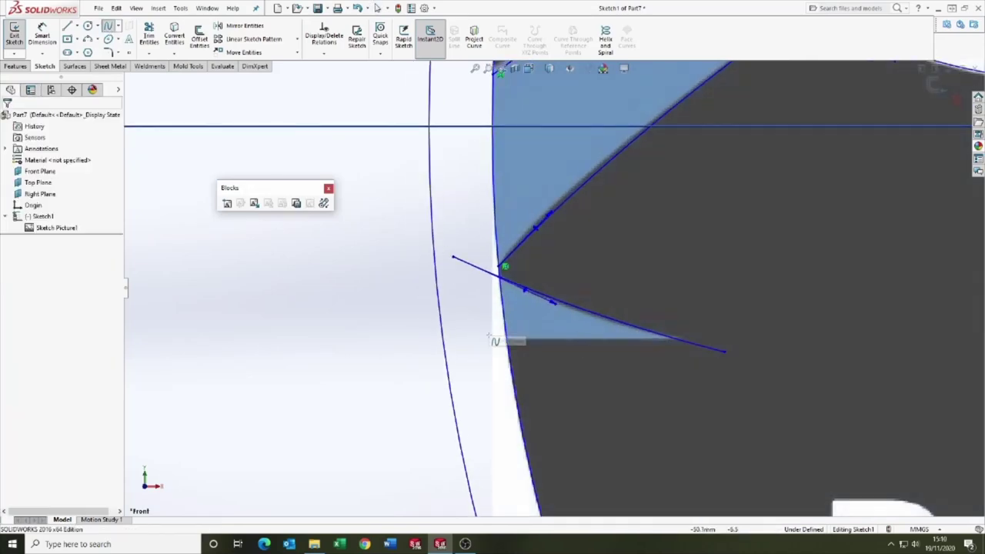
left_click(478, 336)
left_click(763, 336)
key("Escape")
left_click(651, 338)
Trim the blue sliver's spline ends that overhang the circle and its tip.
left_click(148, 35)
left_click_drag(476, 253, 492, 351)
left_click_drag(700, 327, 715, 348)
scroll(607, 315, "up", 10)
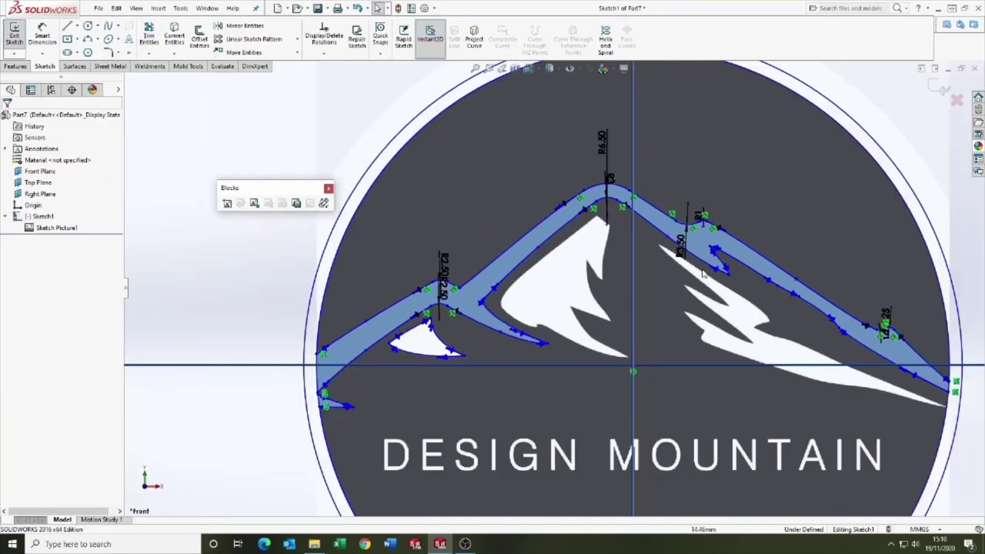
Draw a three-point spline from the large snow patch's peak around its outer bend to the small step below.
left_click(108, 26)
scroll(617, 247, "down", 2)
scroll(616, 245, "down", 1)
left_click(592, 187)
left_click(424, 337)
left_click(490, 398)
key("Escape")
Adjust the points and handles of the large snow patch's outer spline to follow the white edge.
left_click(442, 286)
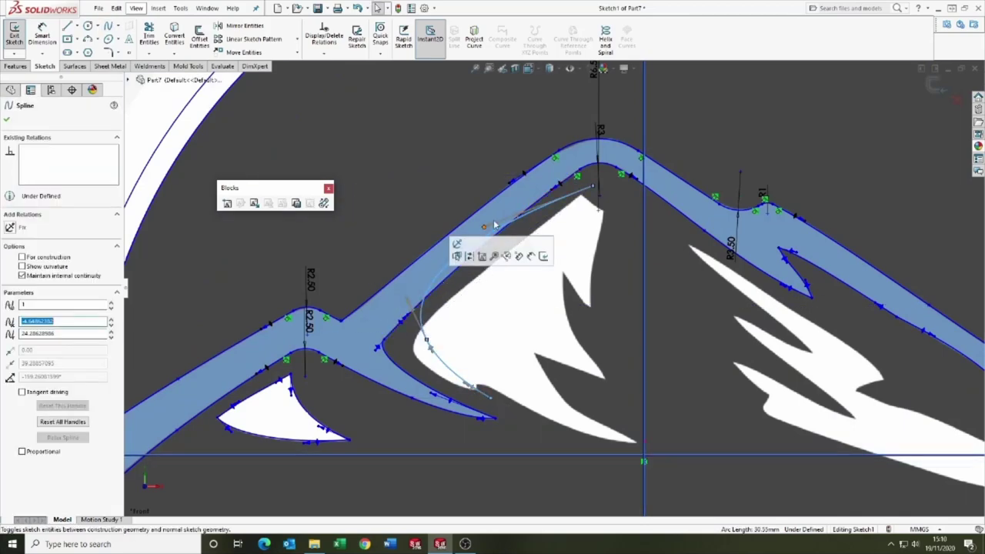
left_click_drag(419, 297, 419, 359)
scroll(381, 364, "down", 5)
left_click(469, 337)
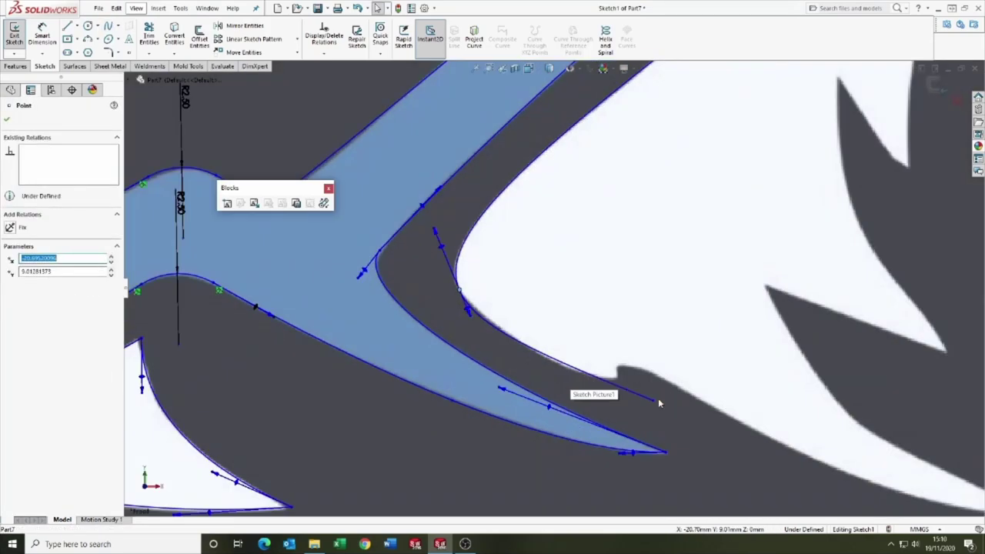
left_click(562, 364)
scroll(556, 339, "up", 7)
key("Escape")
Draw a spline down the large snow patch's right edge from above the peak past the upper notch's tip.
scroll(661, 193, "down", 4)
left_click(109, 26)
scroll(606, 189, "down", 2)
left_click(621, 163)
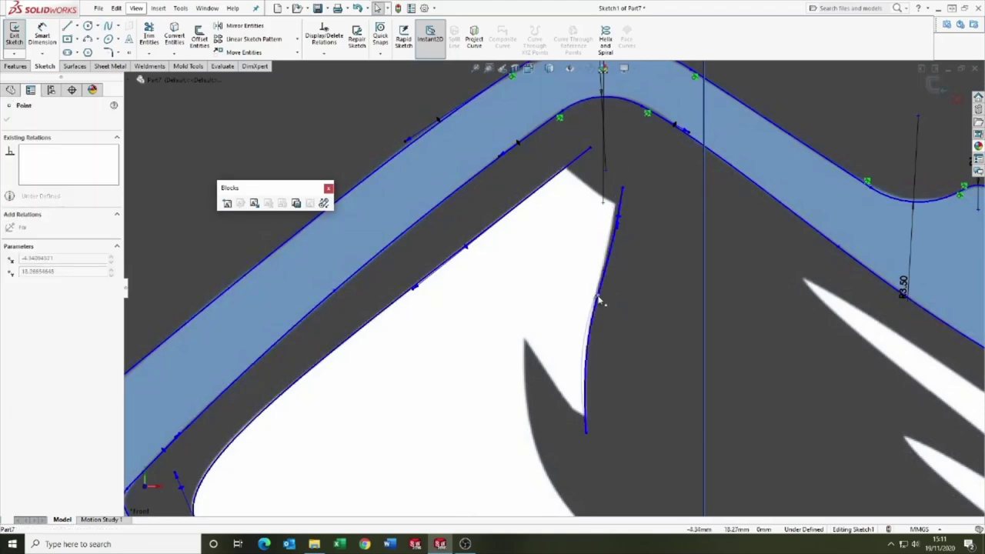
Draw a spline along the curved edge from the upper notch's inner corner to the middle tip and bow it to match.
scroll(600, 161, "up", 3)
left_click(108, 25)
left_click(528, 251)
left_click(587, 394)
key("Escape")
left_click(552, 312)
mouse_move(544, 295)
left_mouse_down()
mouse_move(524, 306)
mouse_move(523, 334)
left_mouse_up()
scroll(523, 303, "down", 4)
scroll(566, 307, "up", 3)
scroll(575, 377, "down", 2)
left_click_drag(573, 384, 590, 386)
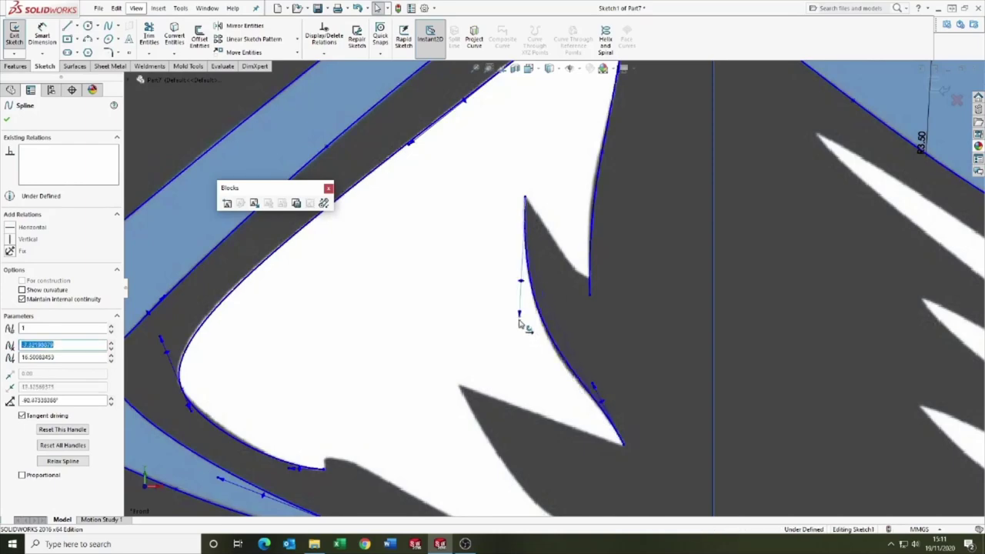
left_click_drag(520, 321, 525, 329)
key("Escape")
Draw a spline from the lower notch's inner corner to the large snow patch's bottom tip and bow it to match.
scroll(566, 253, "up", 2)
left_click(472, 245)
left_click(640, 389)
key("Escape")
left_click(579, 339)
left_click_drag(528, 293, 513, 298)
left_click_drag(584, 341, 597, 365)
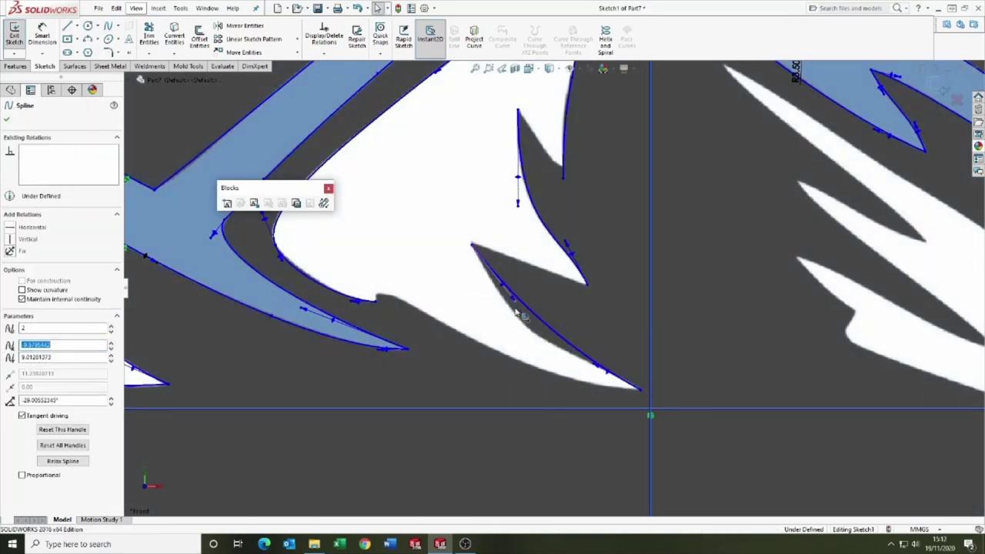
key("Escape")
Draw a spline along the lower notch's straight upper edge, from its inner corner to the middle tip.
scroll(506, 308, "down", 1)
left_click(498, 268)
left_click(637, 316)
key("Escape")
left_click_drag(499, 269, 524, 261)
Fit the spline along the upper notch's short sloping edge to the picture and trim its overhanging ends.
scroll(497, 270, "down", 6)
scroll(575, 303, "down", 3)
scroll(516, 200, "up", 3)
left_click(585, 297)
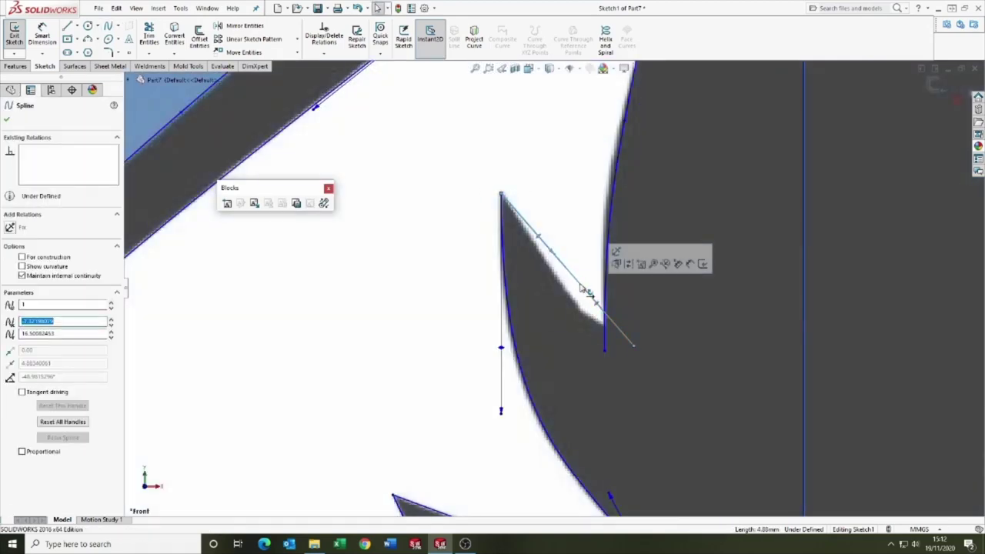
scroll(533, 275, "up", 5)
left_click(149, 36)
Draw a spline across the large snow patch's slanted top and bow it to match the edge.
scroll(527, 127, "down", 5)
left_click(108, 25)
left_click(531, 140)
left_click(724, 284)
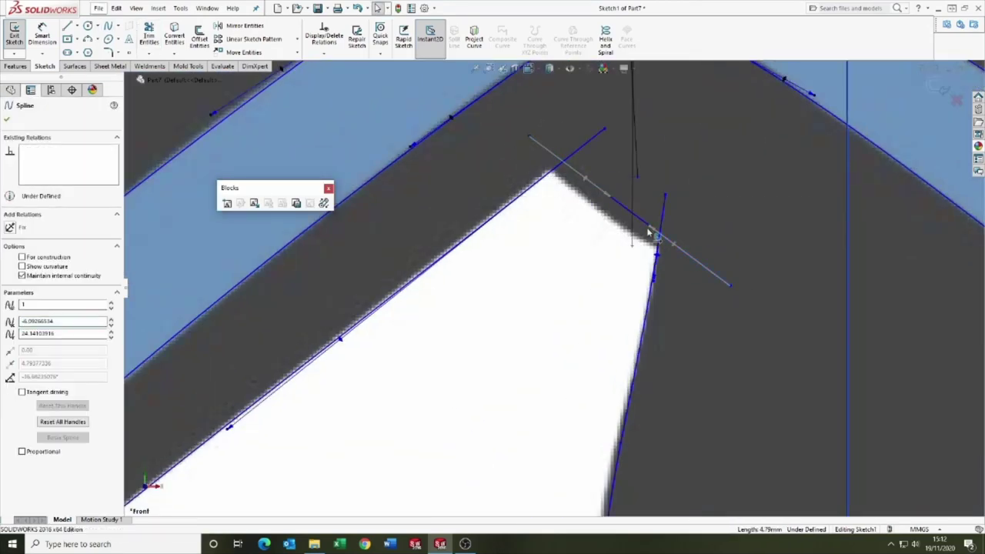
left_click_drag(651, 233, 634, 246)
left_click(610, 218)
Trim the overhanging spline ends at both corners of the large snow patch's slanted top.
left_click(148, 35)
scroll(544, 280, "up", 5)
scroll(363, 439, "down", 4)
scroll(377, 200, "up", 2)
key("Escape")
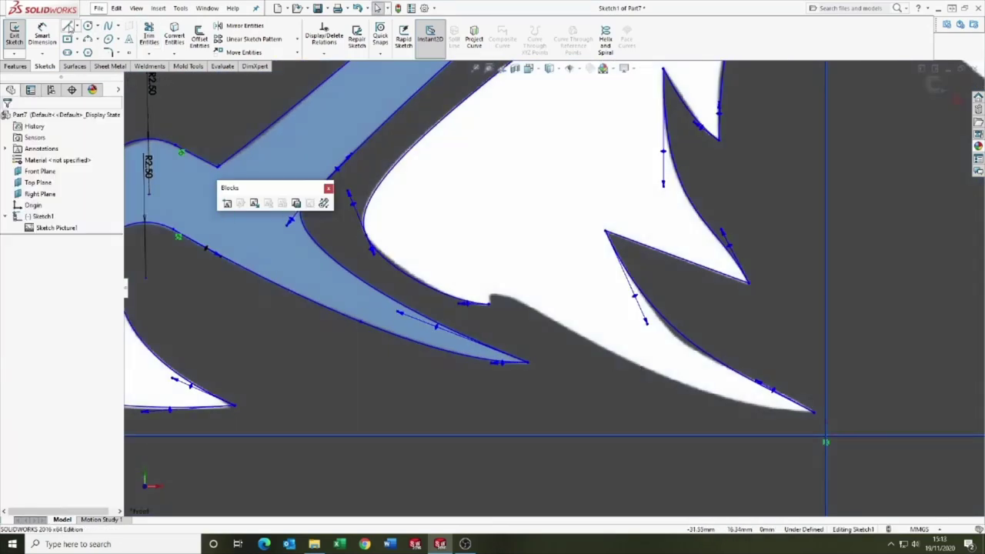
Draw a short vertical line at the small step in the large snow patch's lower edge.
left_click(67, 25)
left_click(497, 285)
left_click(497, 265)
scroll(497, 270, "down", 3)
Bow a spline along the large snow patch's lower edge from the step to the bottom tip and trim the excess.
left_click(533, 282)
scroll(536, 282, "up", 3)
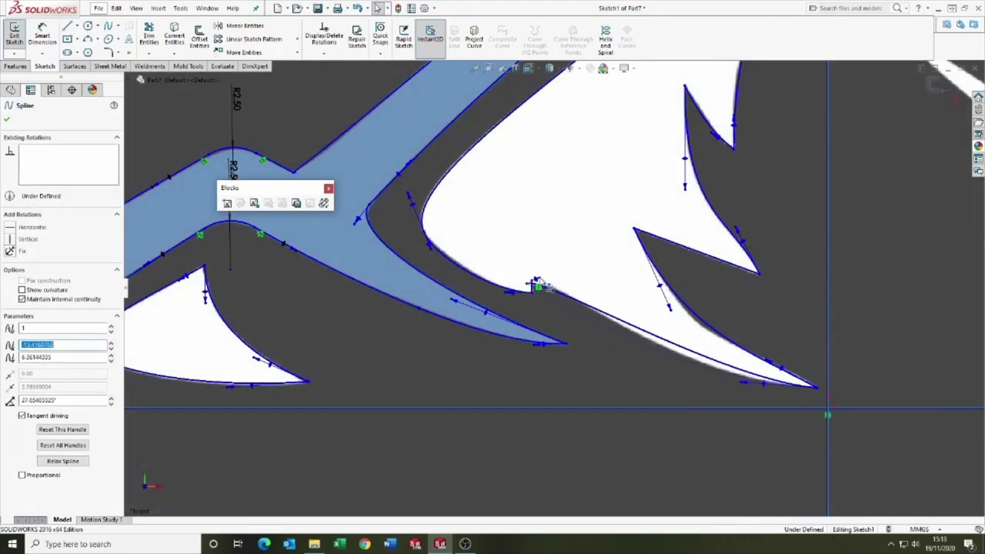
left_click_drag(695, 386, 691, 386)
left_click(148, 35)
scroll(542, 285, "down", 5)
scroll(531, 285, "up", 8)
Draw a spline along the right snow patch's upper edge from its far tip near the circle to the inner notch corner.
left_click(108, 25)
scroll(892, 377, "down", 7)
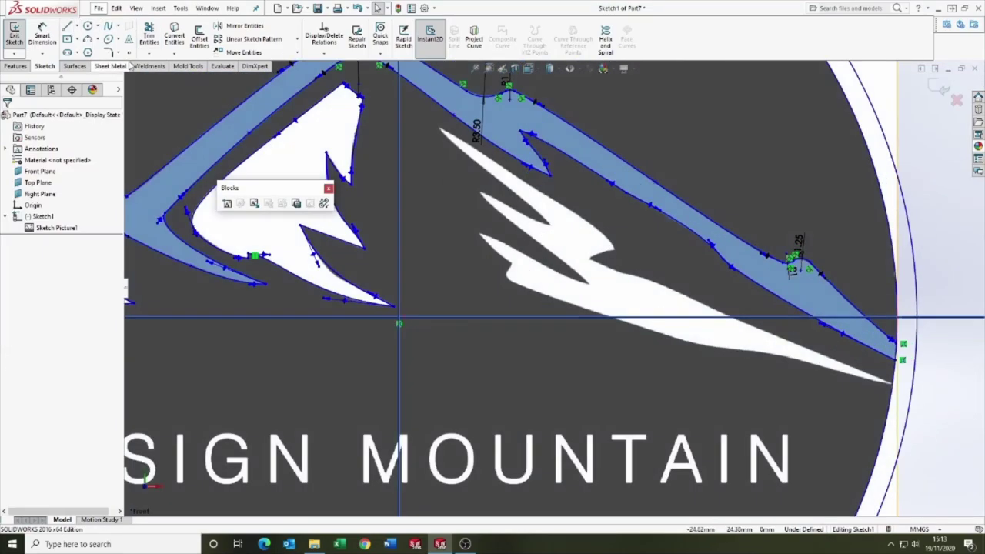
left_click(767, 352)
scroll(762, 350, "up", 5)
scroll(504, 231, "down", 3)
left_click(409, 223)
key("Escape")
Insert a spline point near the dip in the right snow patch's upper edge and begin bending the curve to fit.
left_click(480, 254)
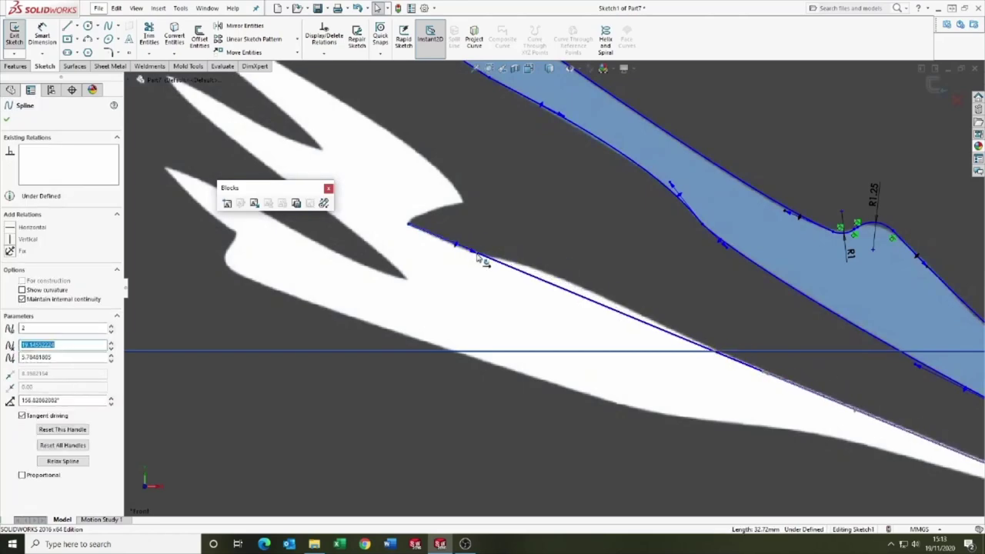
scroll(384, 219, "up", 2)
right_click(474, 250)
left_click(508, 308)
scroll(492, 262, "down", 5)
left_click(469, 241)
scroll(500, 269, "up", 2)
left_click(469, 266)
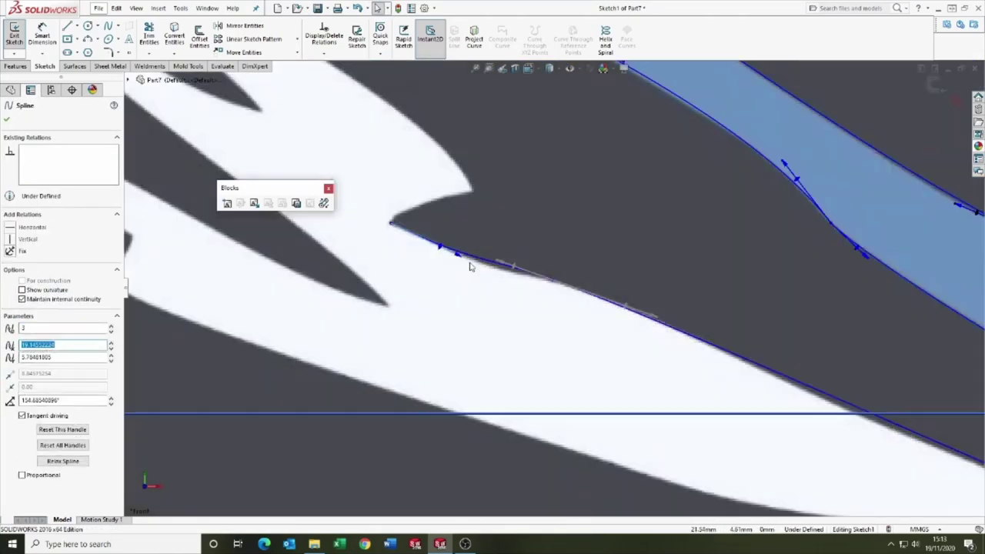
Adjust the handles of the spline through the dip to match the right snow patch's upper edge.
scroll(647, 312, "up", 2)
left_click_drag(659, 318, 603, 299)
scroll(654, 334, "up", 5)
scroll(800, 400, "down", 2)
left_click_drag(628, 339, 735, 362)
scroll(347, 181, "down", 6)
key("Escape")
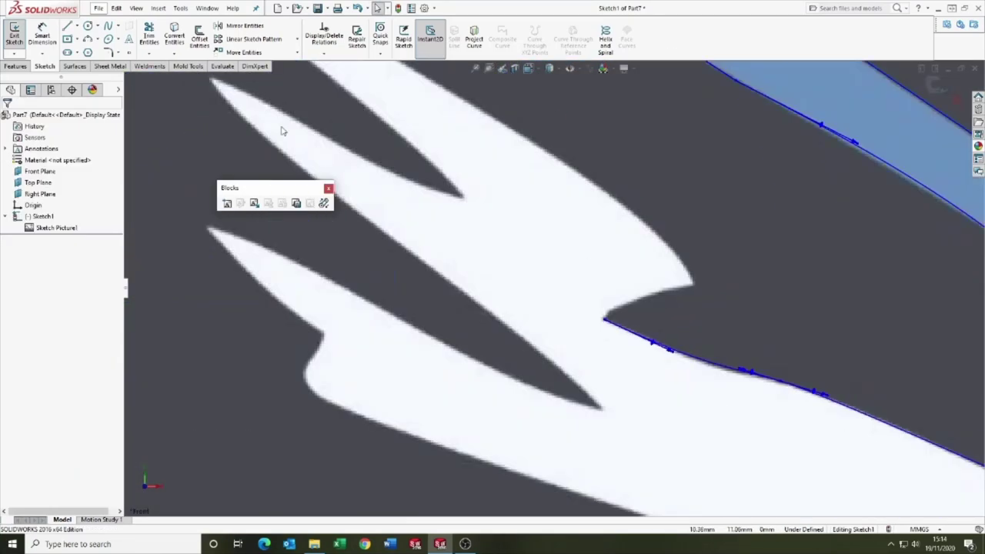
Draw a spline along the short notch edge on the right snow patch, from its inner corner to the outer point.
left_click(107, 25)
left_click(605, 319)
double_click(737, 274)
key("Escape")
Draw a spline from the right snow patch's upper tip to the notch's outer point and bow it along the edge.
scroll(333, 149, "down", 3)
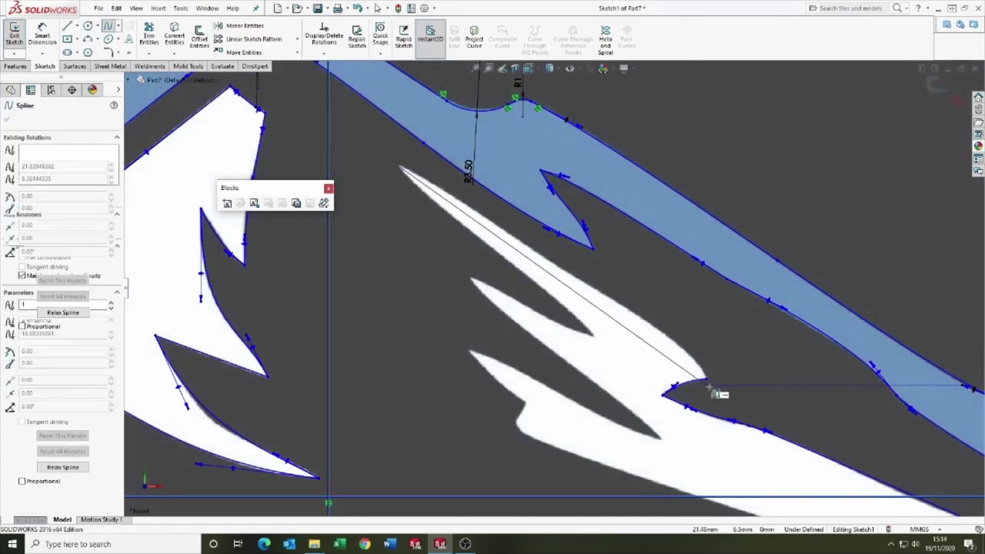
left_click(706, 379)
key("Escape")
left_click_drag(497, 234, 583, 257)
left_click_drag(684, 334, 707, 365)
left_click_drag(582, 257, 555, 263)
left_click_drag(713, 364, 716, 367)
scroll(660, 308, "down", 3)
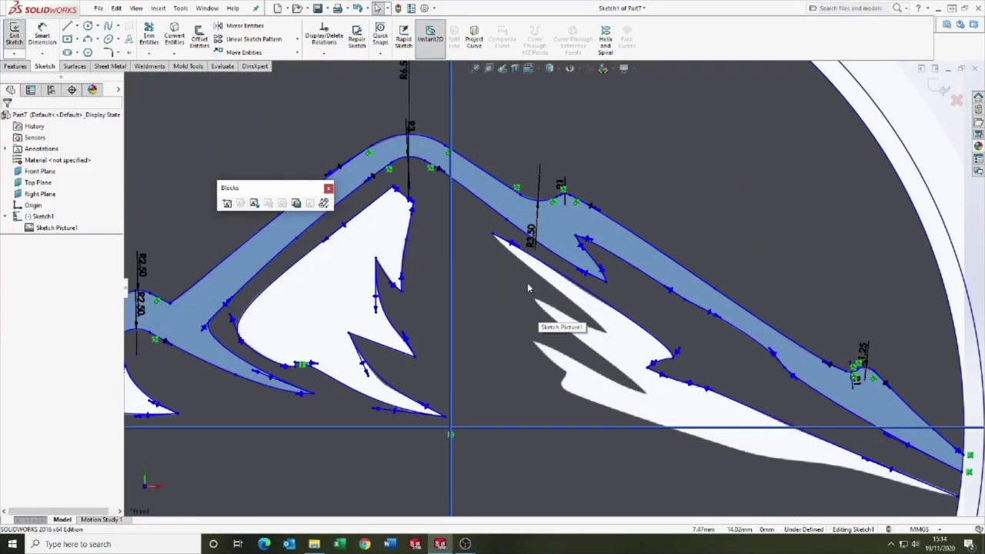
Draw a spline from the right snow patch's upper tip to the inner point of its first dark notch and bend it to the edge.
left_click(108, 25)
left_click(512, 240)
scroll(631, 350, "up", 3)
double_click(643, 324)
left_click(531, 228)
left_click_drag(514, 210, 496, 204)
scroll(496, 207, "down", 3)
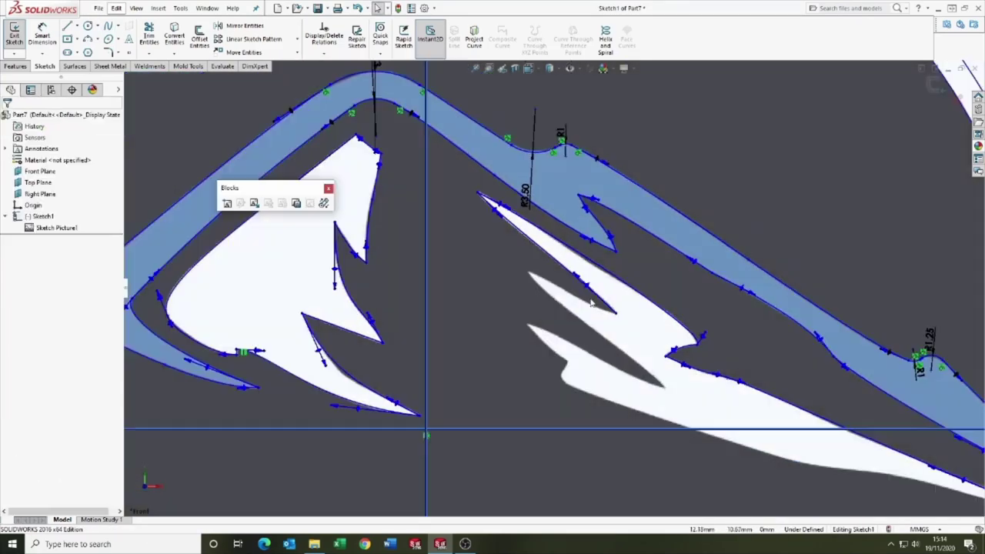
Trace both edges of the right snow patch's middle finger with splines, from the first notch's inner point through the tip to the second notch.
scroll(534, 279, "up", 3)
left_click(592, 316)
scroll(613, 323, "down", 3)
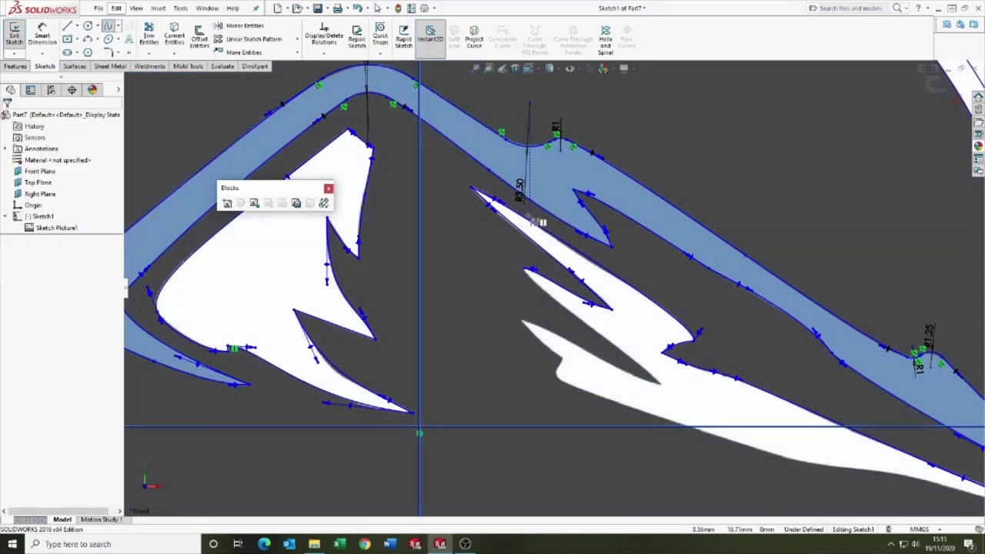
scroll(531, 292, "up", 3)
left_click(538, 282)
scroll(472, 225, "down", 3)
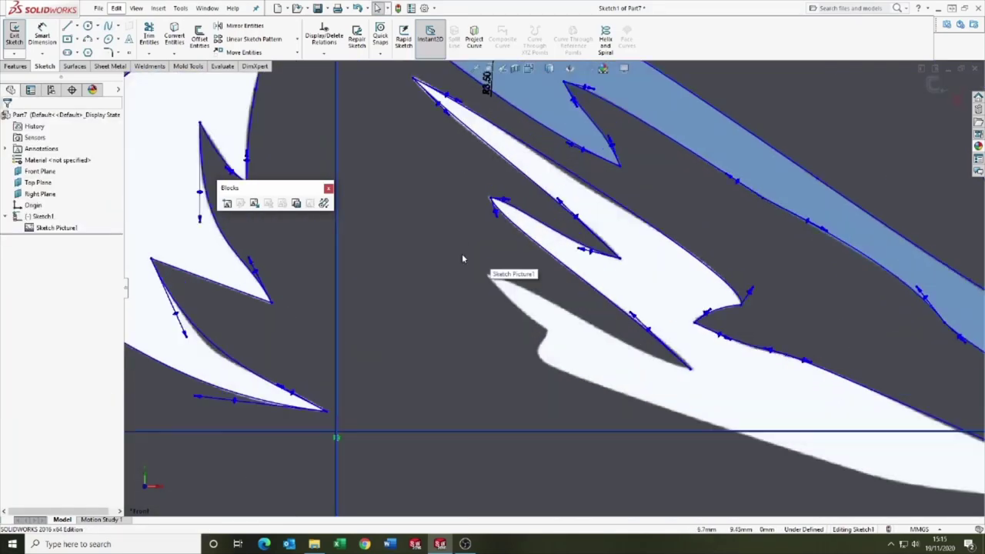
Trace the right snow patch's lowest finger with splines, from the second notch to the tip and back to the small corner beneath it.
scroll(462, 257, "up", 3)
left_click(531, 282)
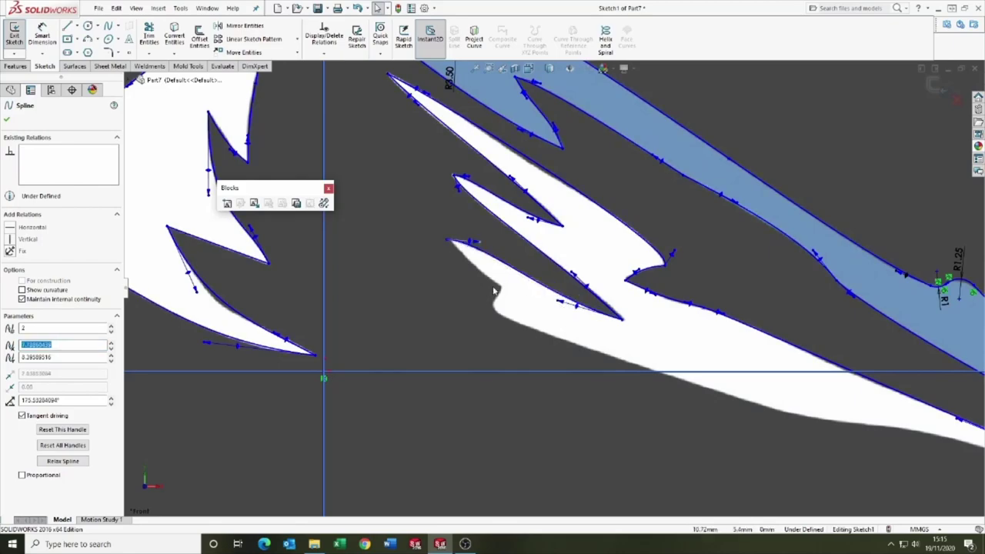
left_click(108, 26)
scroll(408, 251, "up", 3)
left_click(451, 147)
left_click(567, 264)
key("Escape")
left_click_drag(489, 185, 480, 193)
scroll(431, 100, "up", 4)
scroll(514, 212, "down", 8)
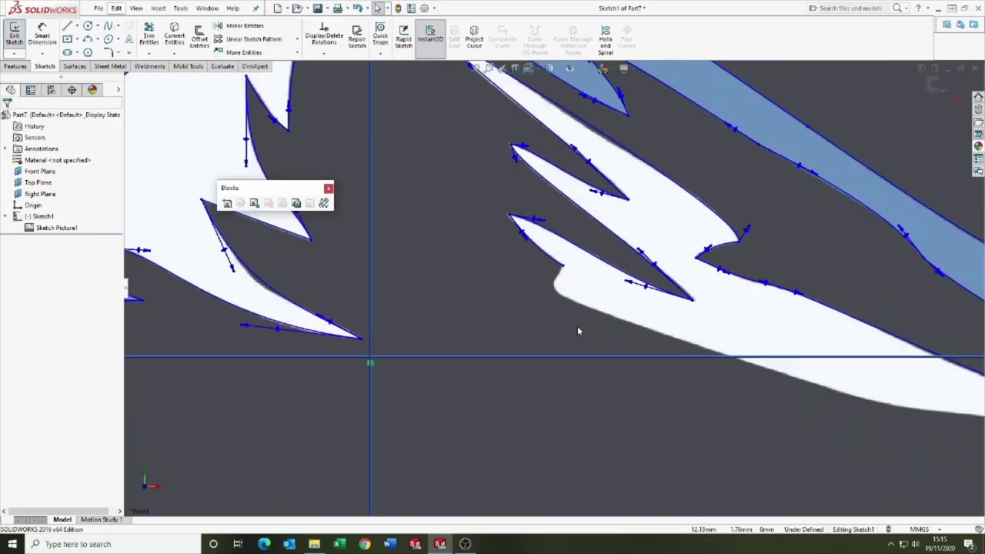
Draw a spline about 28 mm long from the right snow patch's far right tip back along its lower edge.
scroll(578, 331, "up", 4)
left_click(108, 26)
scroll(835, 350, "down", 5)
left_click(862, 350)
scroll(608, 292, "up", 2)
left_click(481, 264)
key("Escape")
Shorten the lower-edge spline to the bend in the right snow patch and adjust its handles to match the picture.
left_click(627, 298)
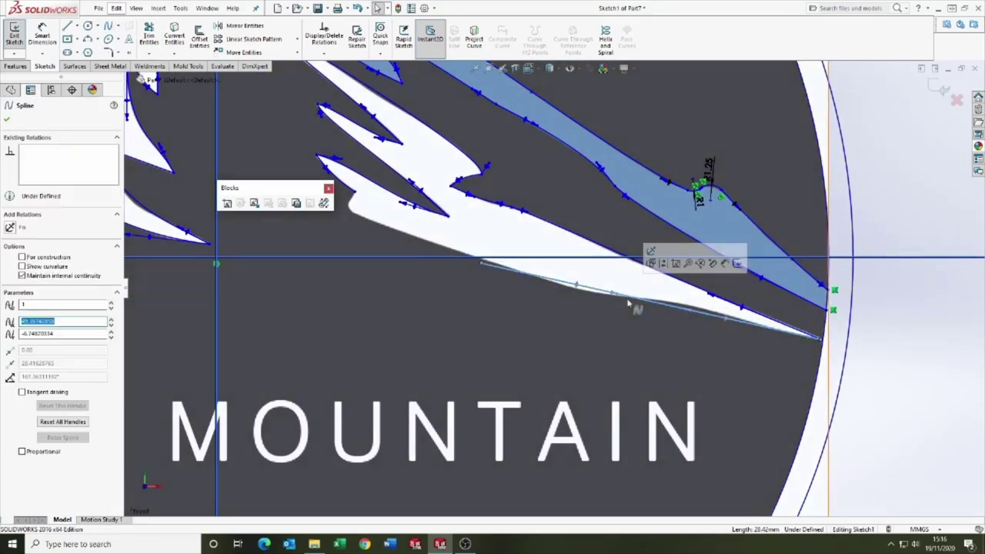
left_click_drag(628, 304, 599, 304)
scroll(626, 295, "down", 5)
left_click_drag(481, 263, 562, 295)
left_click_drag(813, 280, 853, 317)
middle_click_drag(853, 317, 486, 251, "ctrl")
left_click_drag(593, 328, 654, 332)
left_click_drag(487, 251, 476, 250)
scroll(492, 262, "up", 5)
Draw a spline along the rest of the right snow patch's lower edge, from near the rounded corner to the bend, and fit its curvature.
left_click(109, 26)
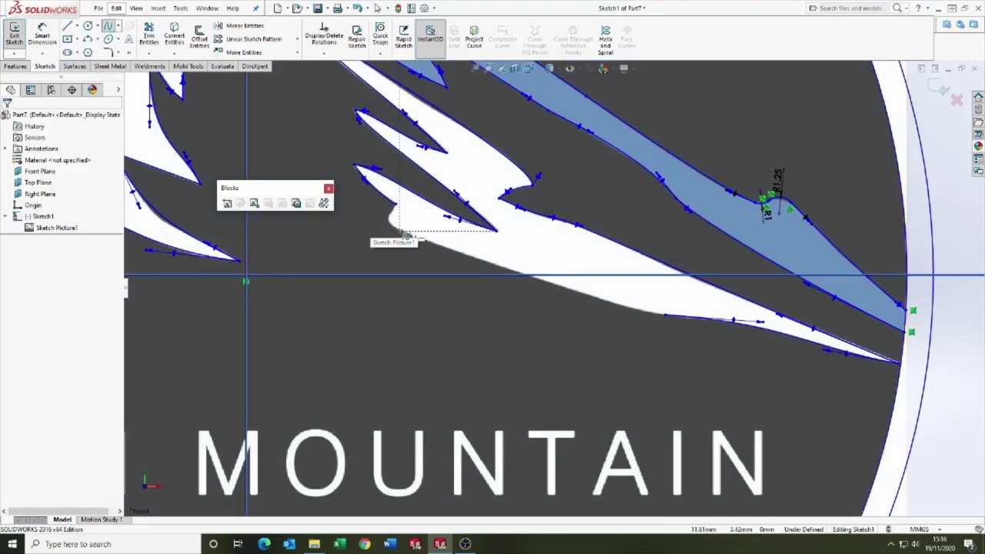
left_click(379, 222)
left_click(638, 302)
key("Escape")
scroll(508, 280, "down", 2)
mouse_move(533, 270)
left_mouse_down()
mouse_move(567, 289)
mouse_move(530, 272)
left_mouse_up()
scroll(617, 293, "up", 1)
scroll(746, 339, "down", 4)
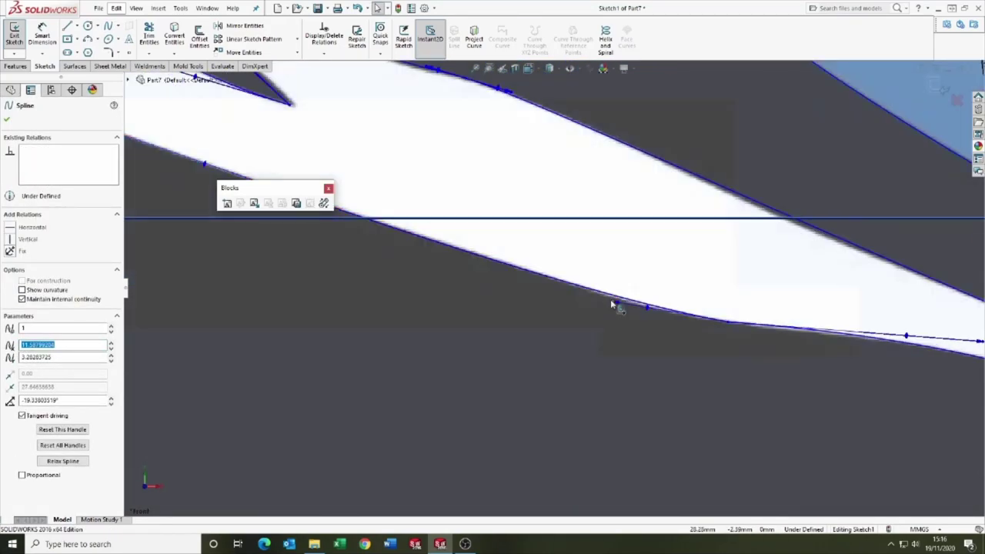
key("Escape")
Draw a short straight line from the small corner below the lowest finger, running down along the snow patch's left edge.
scroll(550, 289, "up", 8)
scroll(412, 234, "down", 7)
left_click(68, 26)
key("Escape")
scroll(543, 325, "down", 2)
Draw a spline around the snow patch's rounded lower-left corner, joining the short line to the lower edge, and shape its handles.
scroll(534, 275, "up", 3)
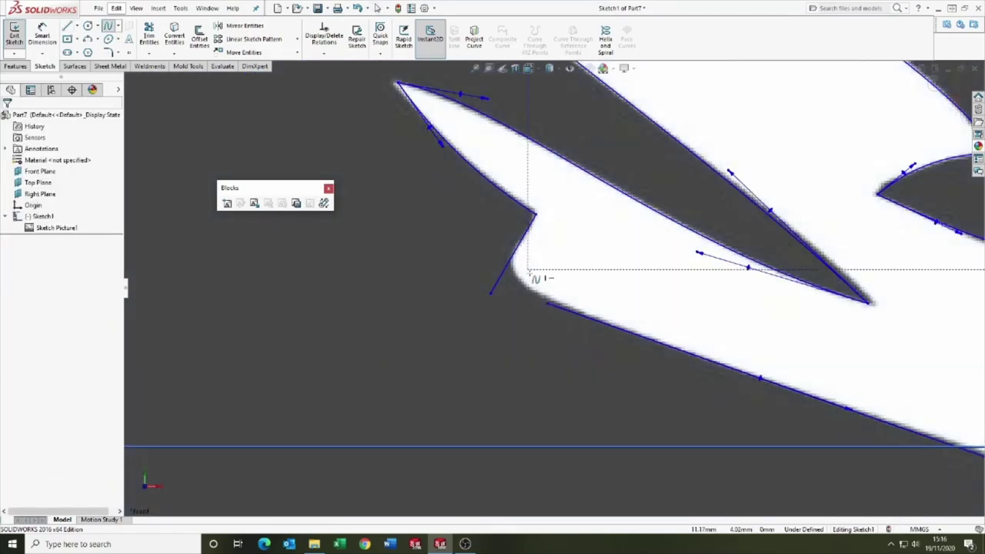
left_click(551, 336)
left_click_drag(551, 334, 561, 339)
left_click_drag(589, 351, 589, 348)
key("Escape")
scroll(554, 308, "up", 4)
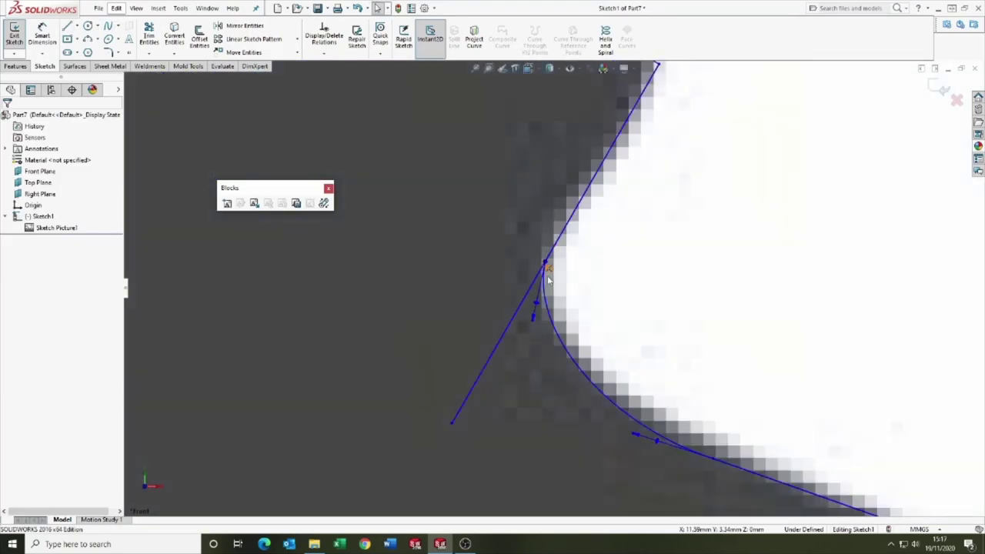
Trim the excess end of the short line beyond the rounded corner spline.
left_click(149, 34)
left_click_drag(469, 350, 515, 370)
scroll(567, 285, "down", 4)
scroll(559, 292, "up", 5)
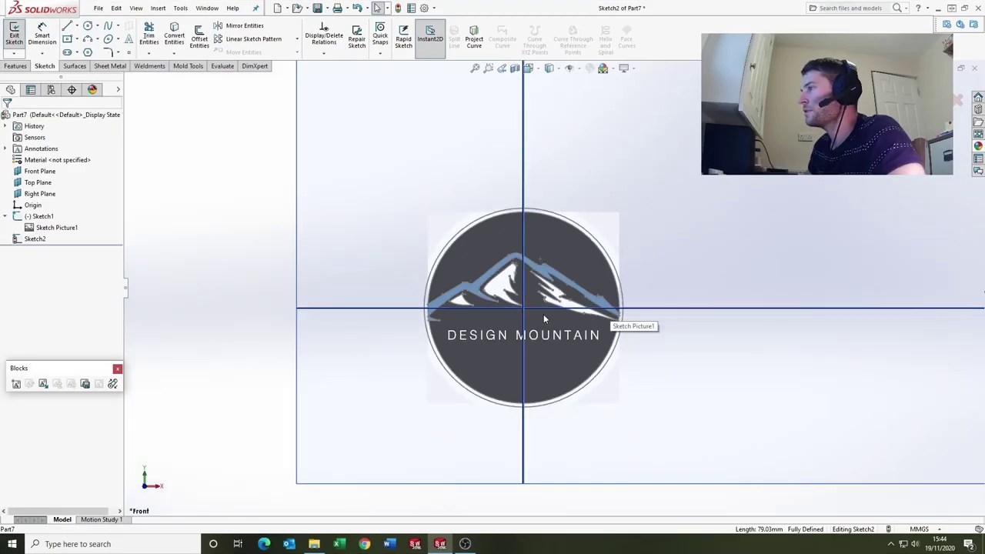
Leave the empty sketch and start a new sketch on the Front Plane with the Line tool.
scroll(544, 318, "up", 1)
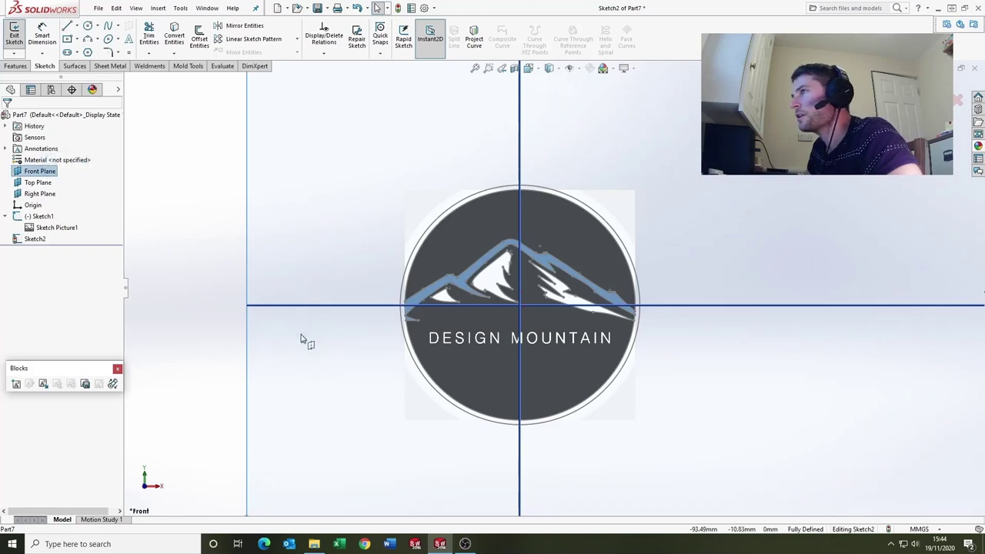
key("ctrl+b")
scroll(362, 373, "up", 2)
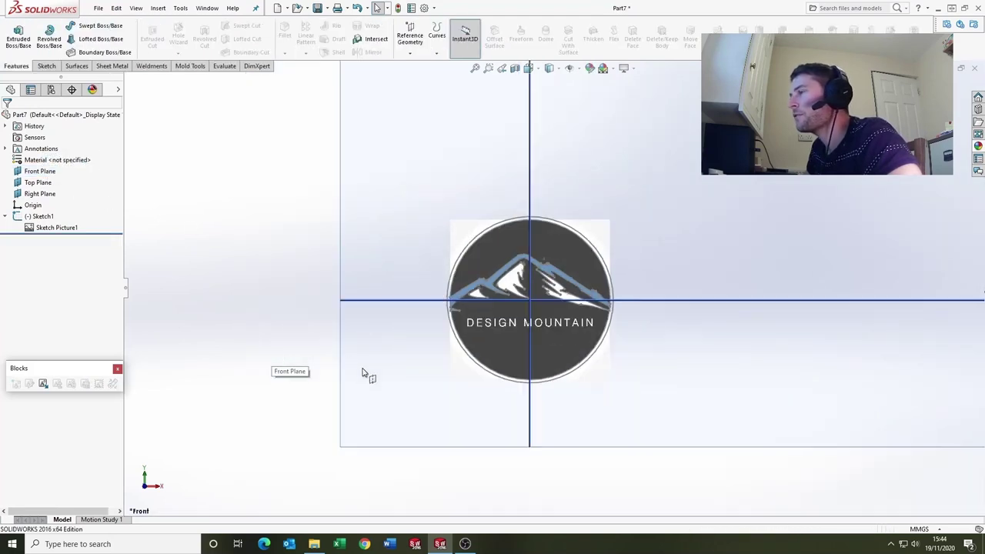
scroll(377, 376, "down", 2)
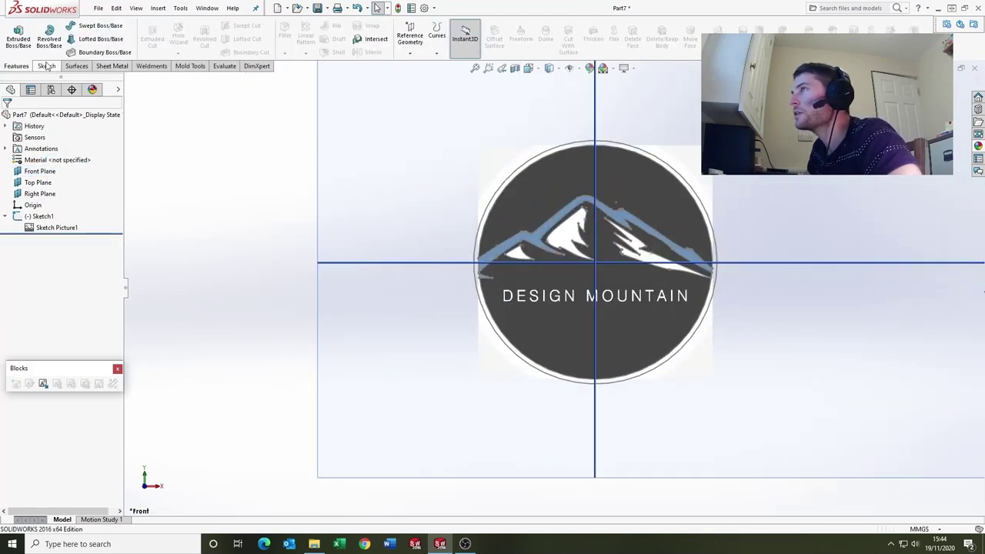
scroll(505, 319, "up", 3)
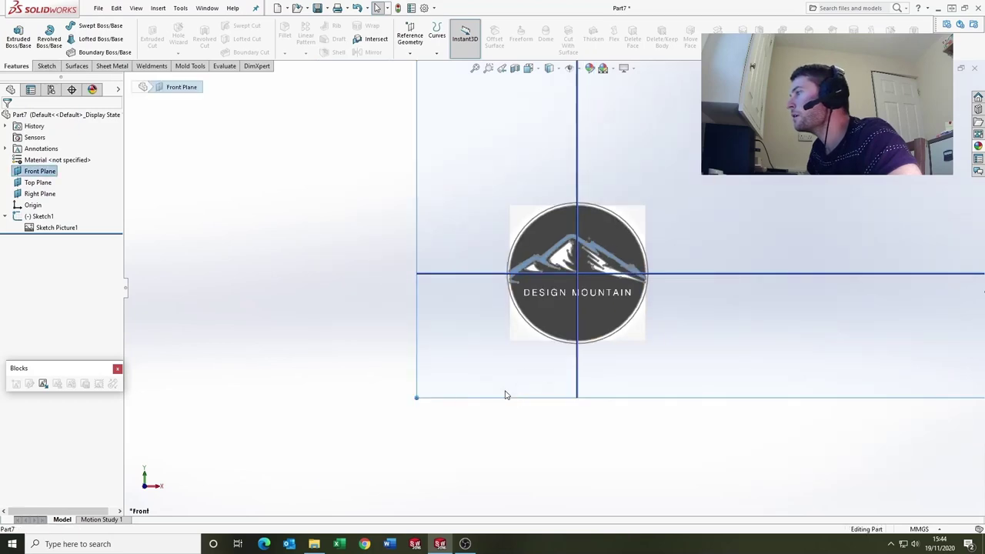
scroll(606, 284, "down", 5)
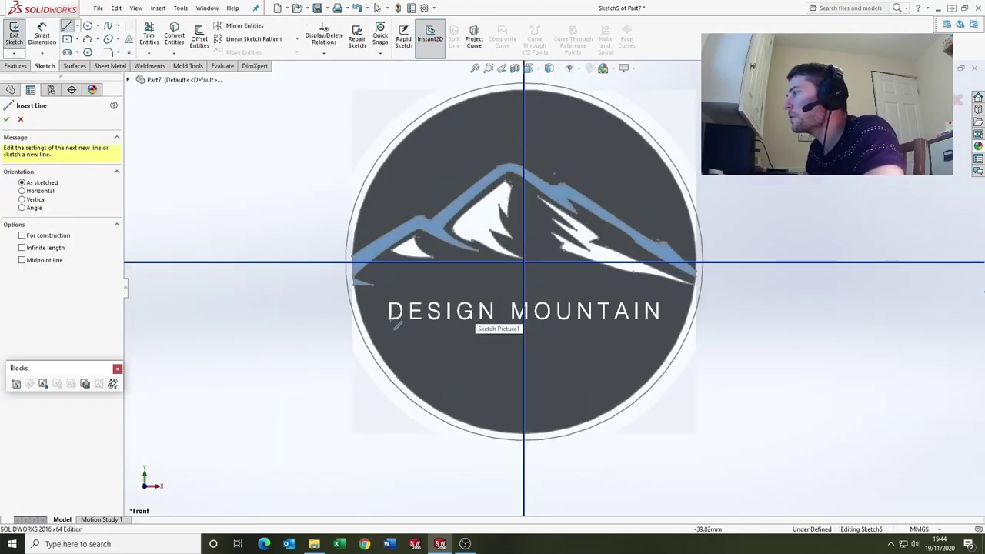
Draw a horizontal line about 79 mm long along the base of the DESIGN MOUNTAIN lettering and make it construction geometry.
scroll(392, 318, "down", 3)
left_click(415, 310)
scroll(741, 326, "up", 3)
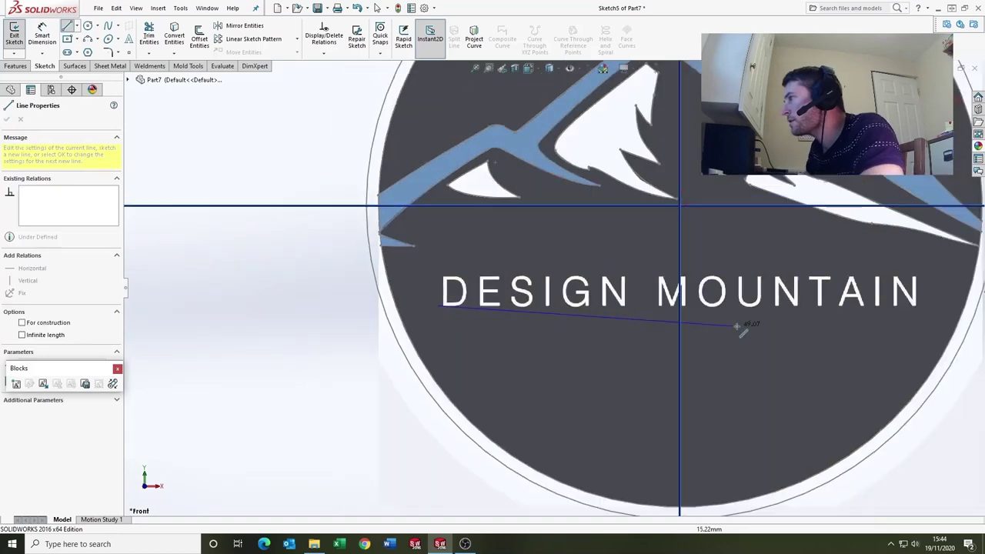
scroll(774, 303, "down", 2)
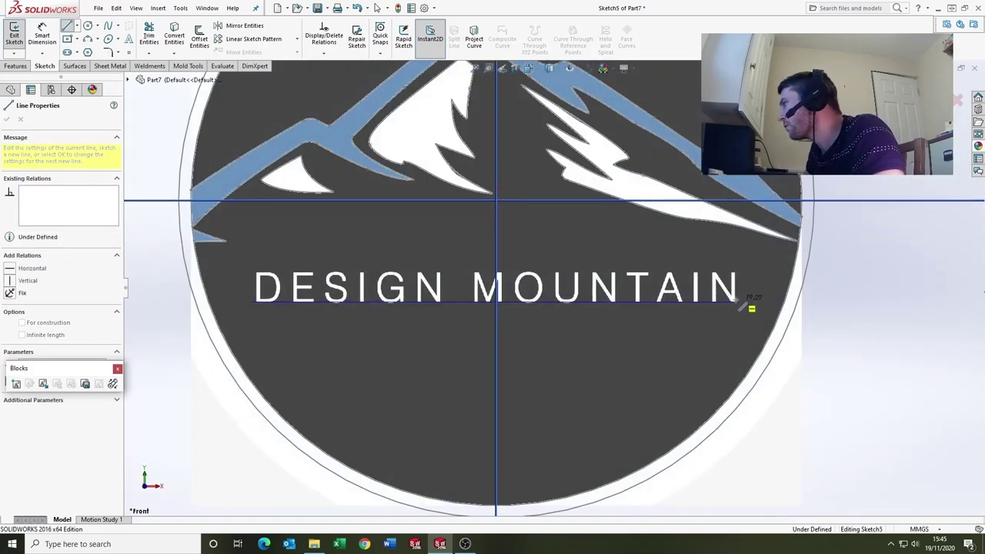
left_click(743, 304)
key("Escape")
scroll(286, 304, "down", 2)
left_click(257, 307)
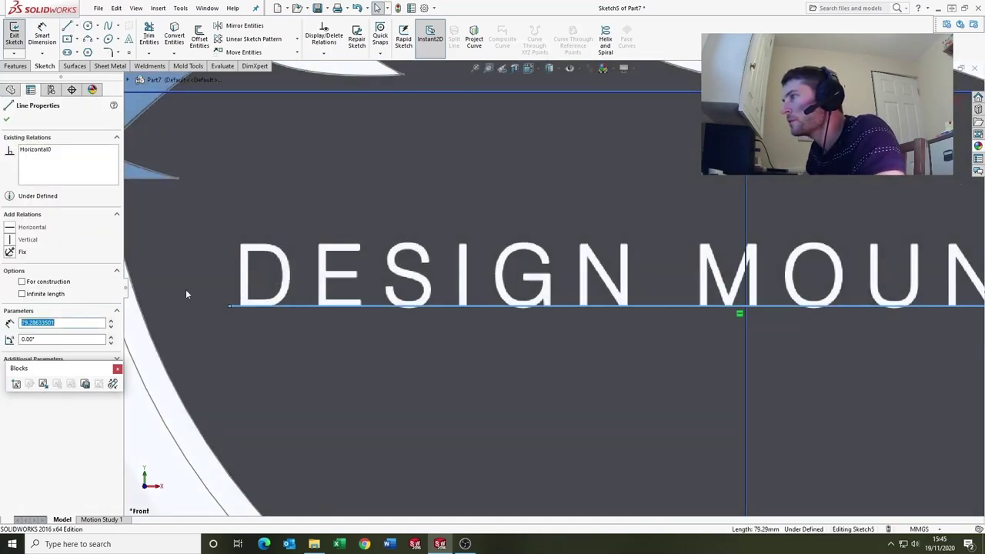
key("Escape")
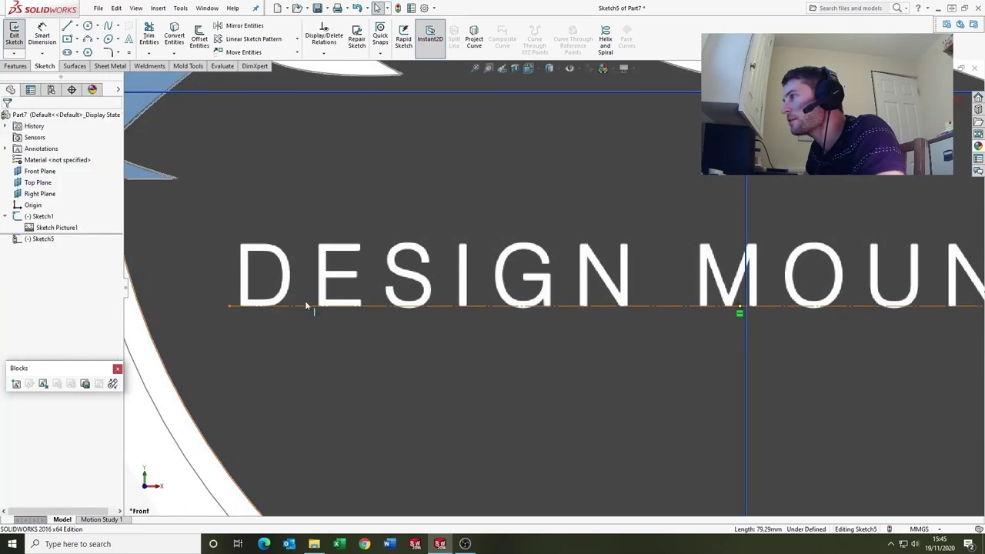
Add the sketch text "DESIGN MOUNTAIN" along the construction line.
left_click(305, 307)
left_click(128, 41)
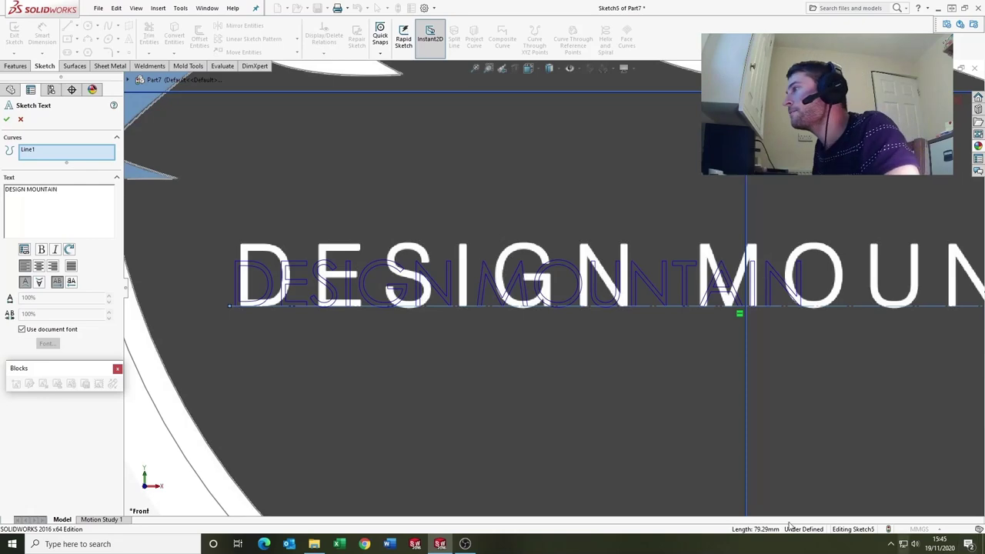
scroll(610, 507, "up", 2)
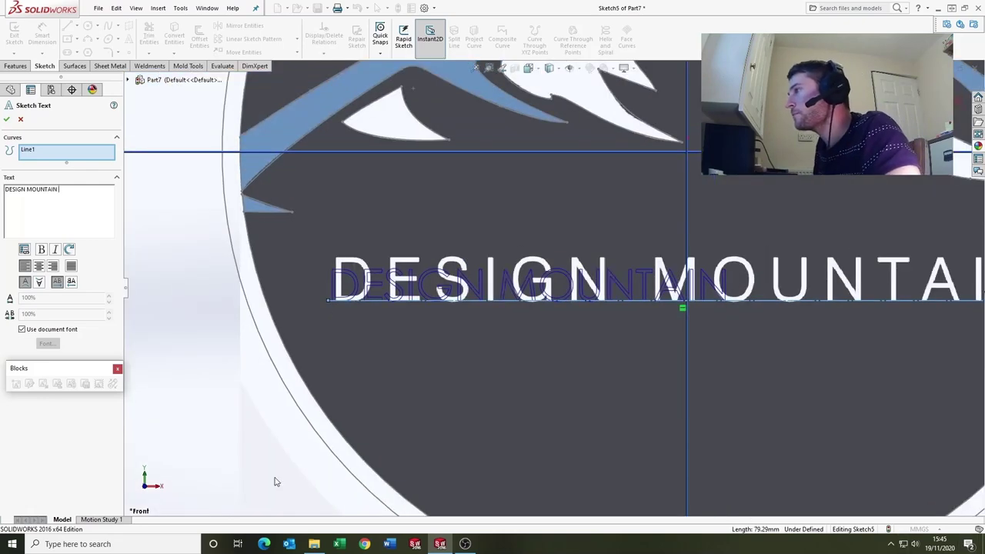
Override the document font for the sketch text with Dubai Regular at 18 points.
left_click(22, 330)
left_click(47, 344)
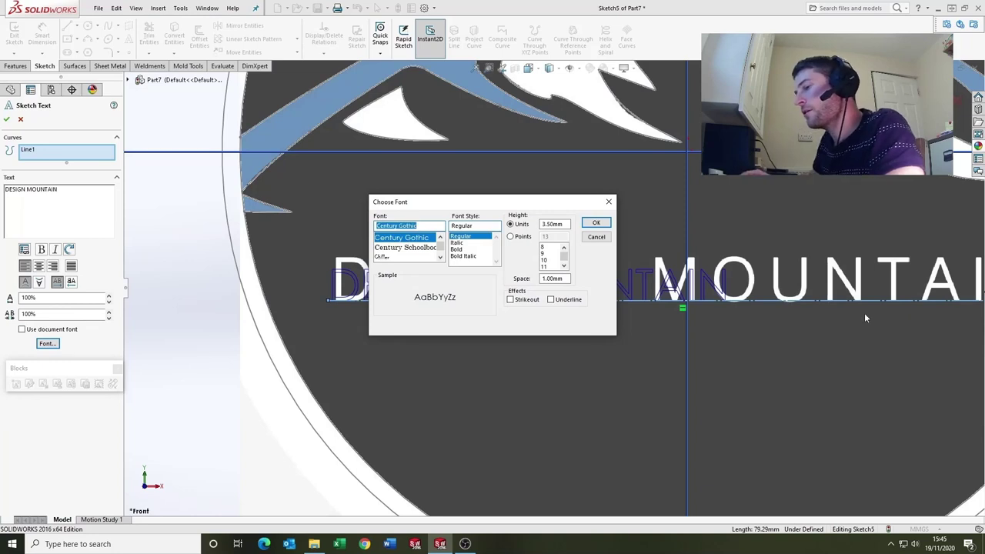
type("Du")
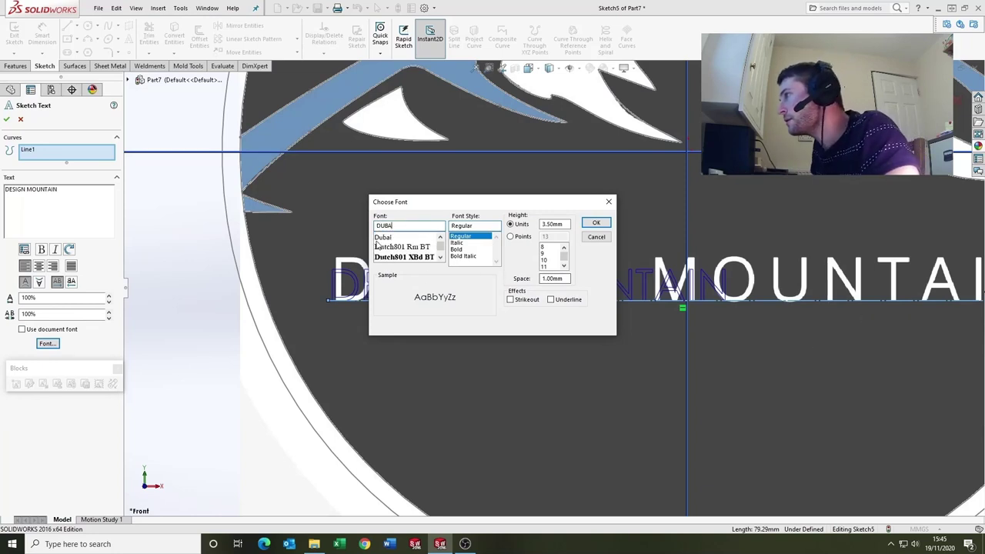
left_click(381, 238)
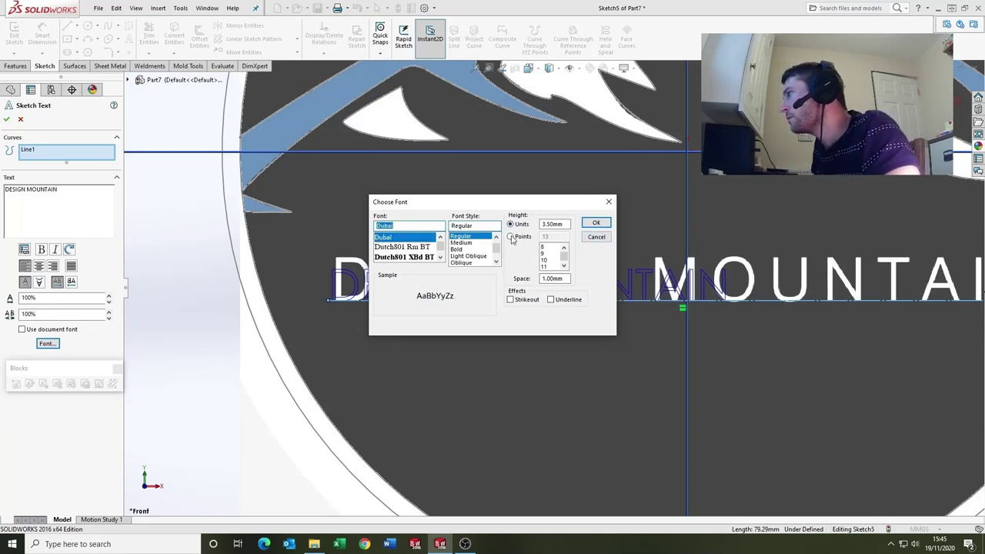
left_click(510, 237)
type("18")
key("Return")
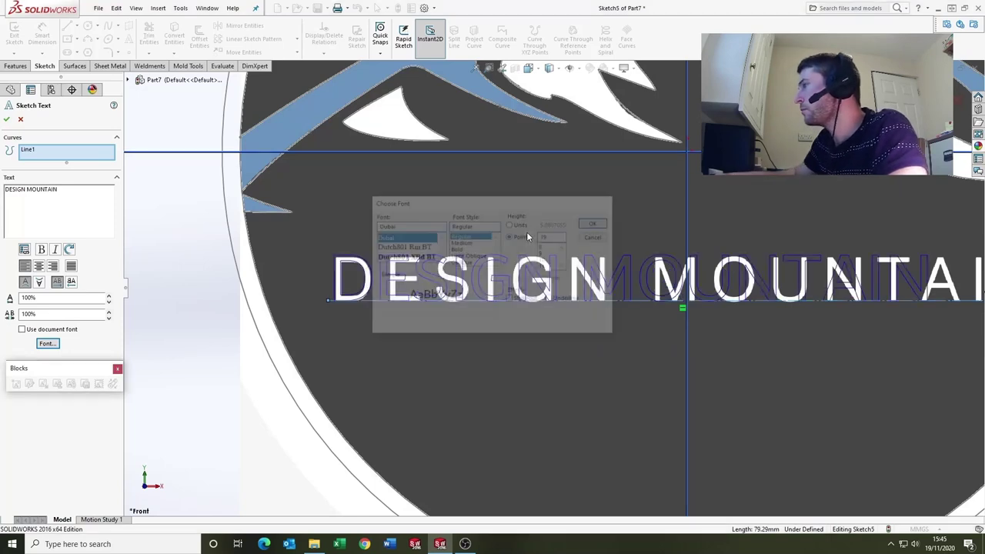
Set the sketch text's width factor to 115% and its character spacing to 110%, and accept the text.
scroll(700, 279, "up", 2)
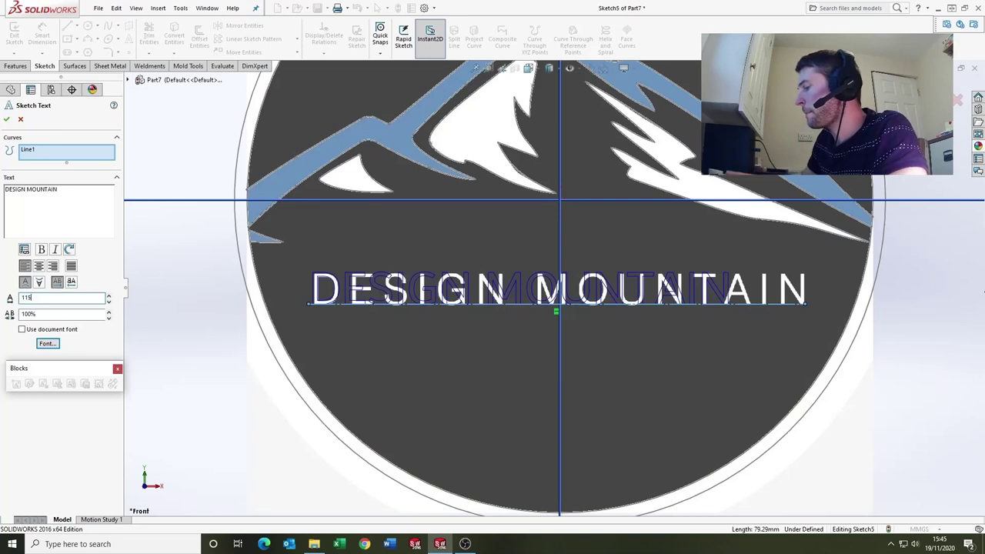
type("115")
key("Return")
double_click(43, 315)
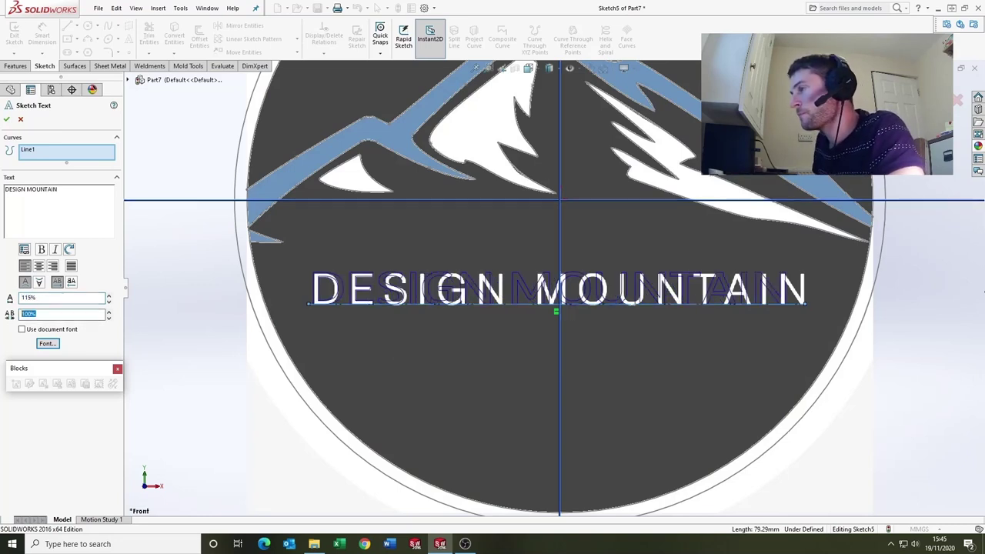
type("110")
key("Return")
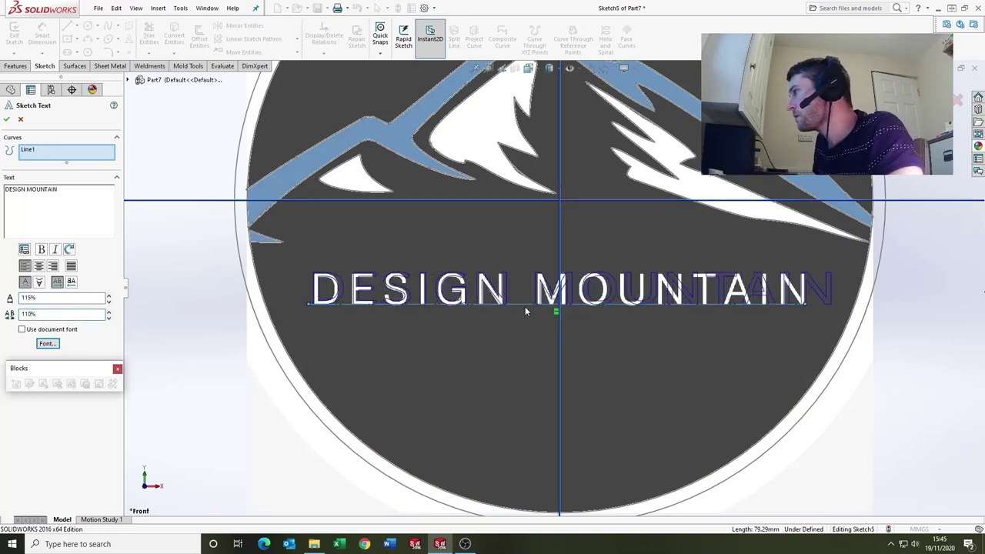
scroll(674, 289, "up", 5)
scroll(686, 288, "down", 5)
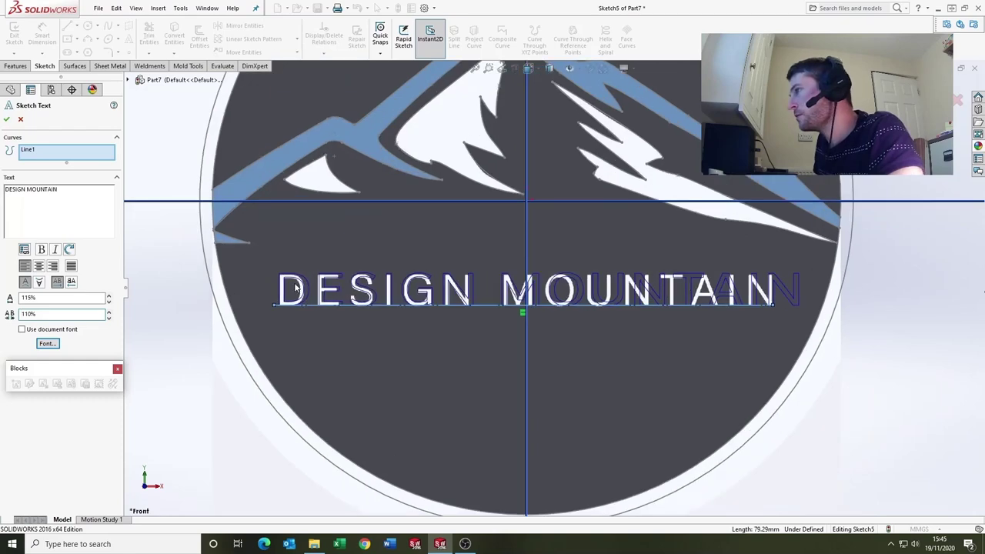
left_click(8, 119)
Dissolve the DESIGN MOUNTAIN sketch text into individual sketch entities.
scroll(535, 307, "up", 2)
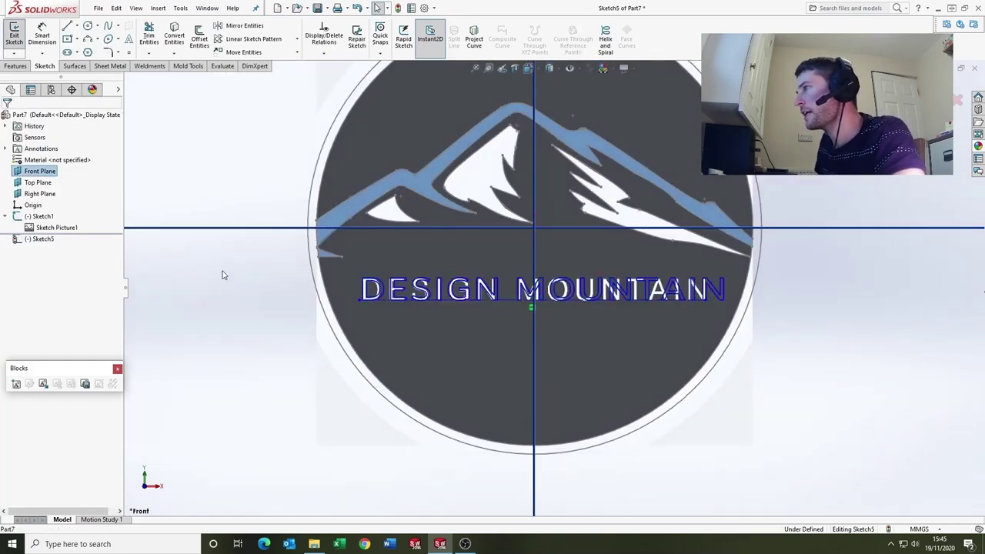
scroll(431, 286, "down", 3)
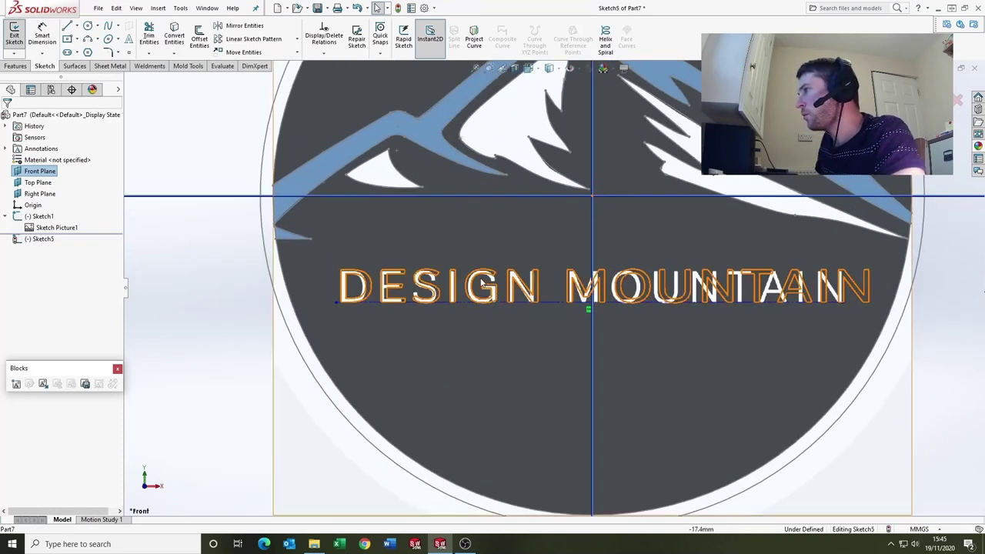
left_click(483, 283)
right_click(481, 275)
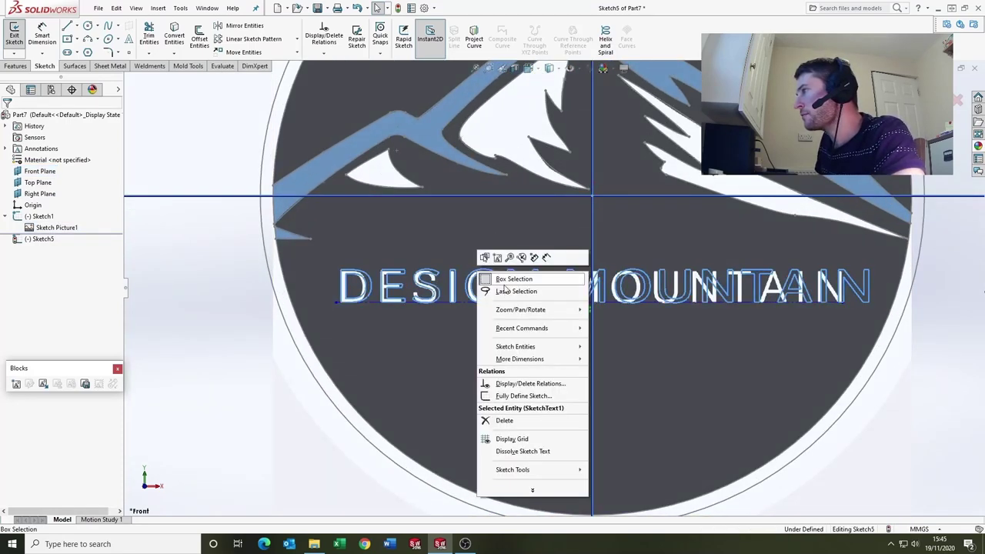
left_click(522, 452)
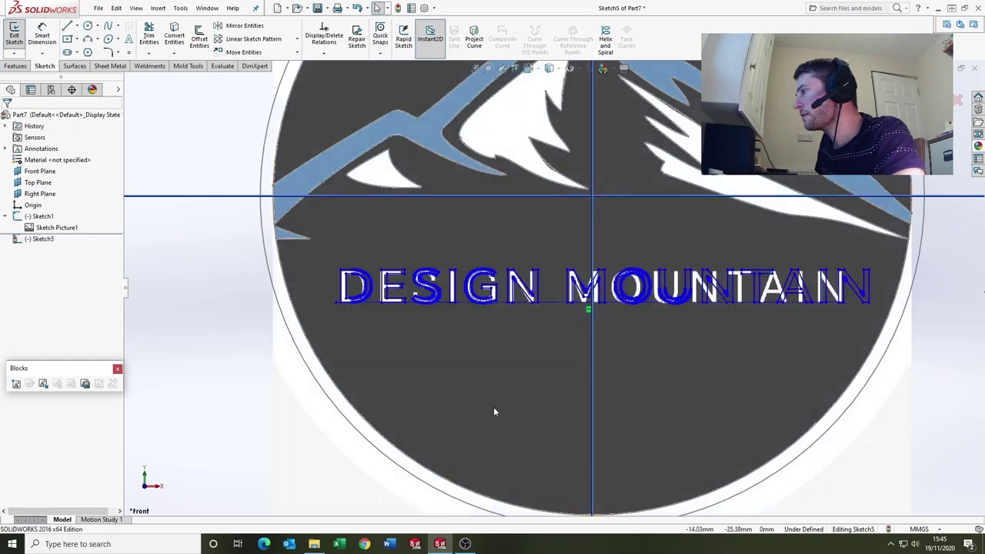
scroll(465, 331, "up", 3)
scroll(431, 287, "down", 4)
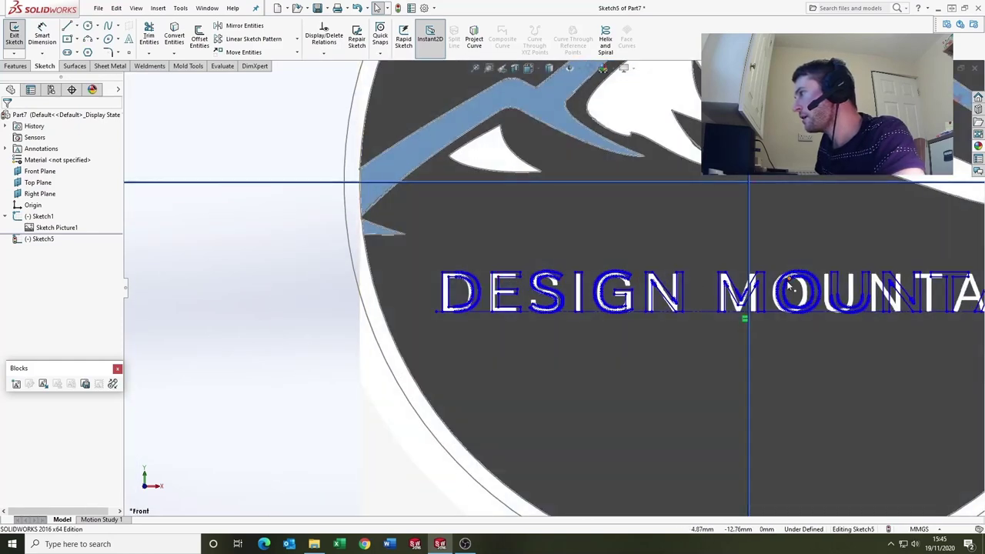
Check how the dissolved lettering matches the logo picture's letters and exit the lettering sketch.
scroll(790, 286, "up", 3)
scroll(692, 292, "down", 3)
scroll(540, 299, "up", 3)
scroll(434, 294, "down", 4)
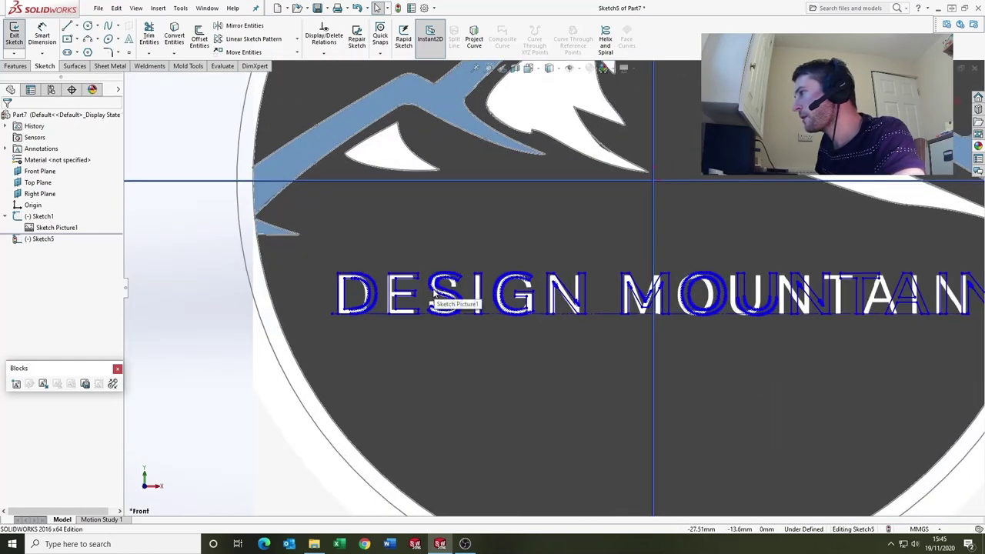
scroll(411, 282, "down", 4)
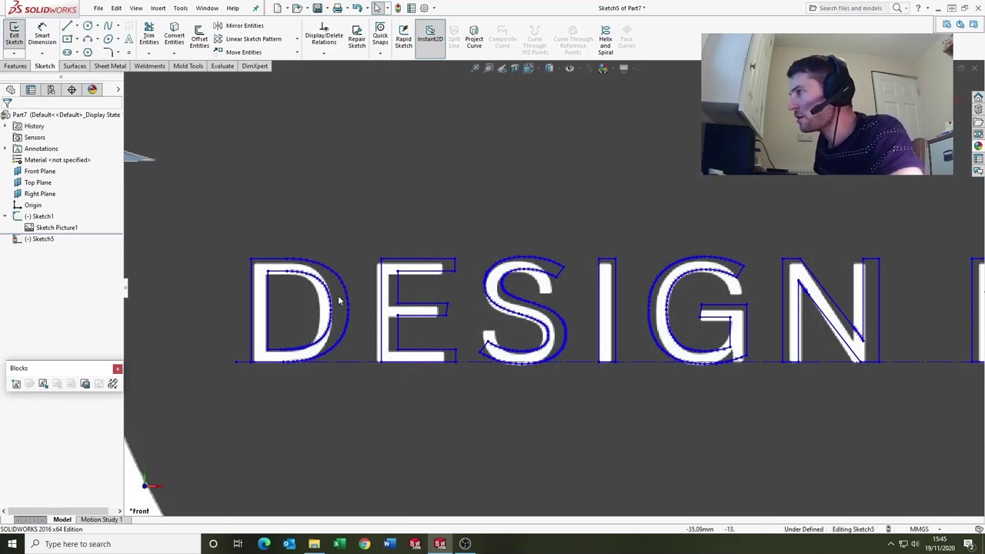
scroll(461, 342, "up", 6)
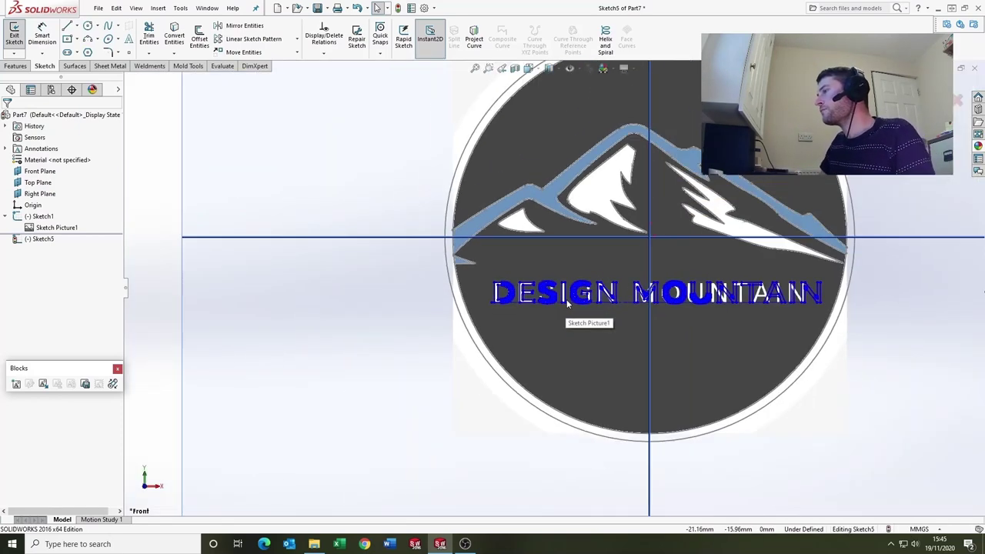
scroll(576, 332, "up", 1)
left_click(941, 83)
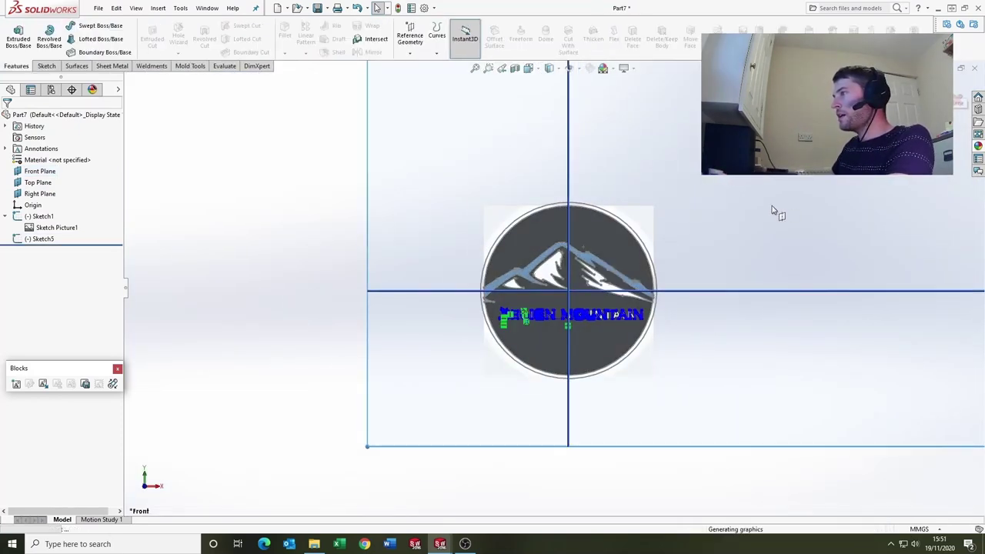
Start a new sketch on the Front Plane of the logo part.
scroll(549, 308, "down", 3)
scroll(750, 243, "up", 3)
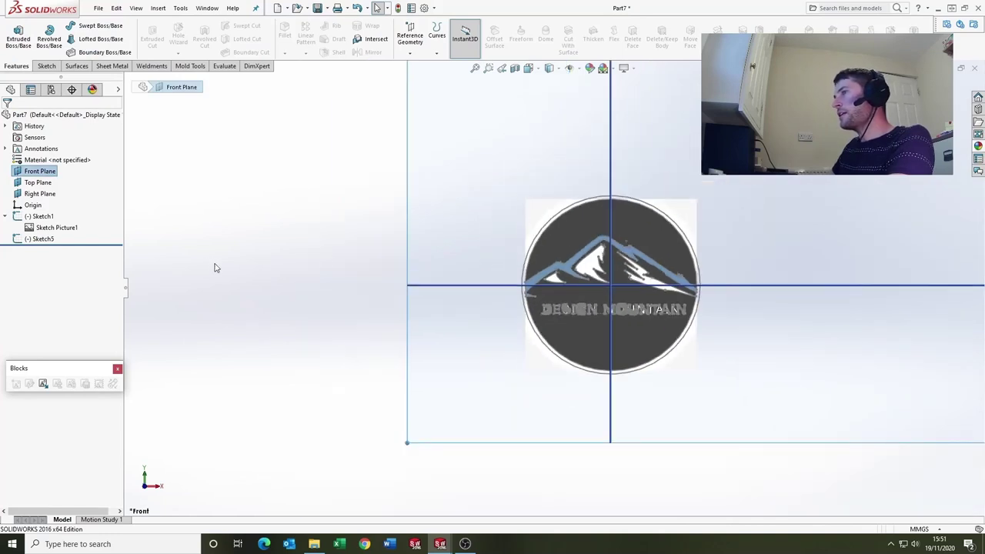
scroll(385, 205, "up", 3)
scroll(612, 280, "down", 3)
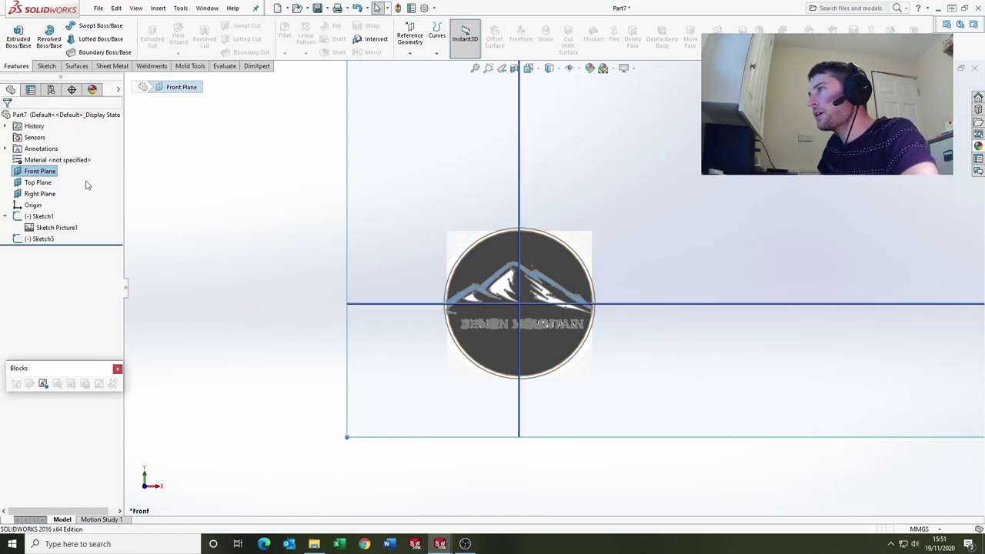
left_click(232, 289)
left_click(42, 172)
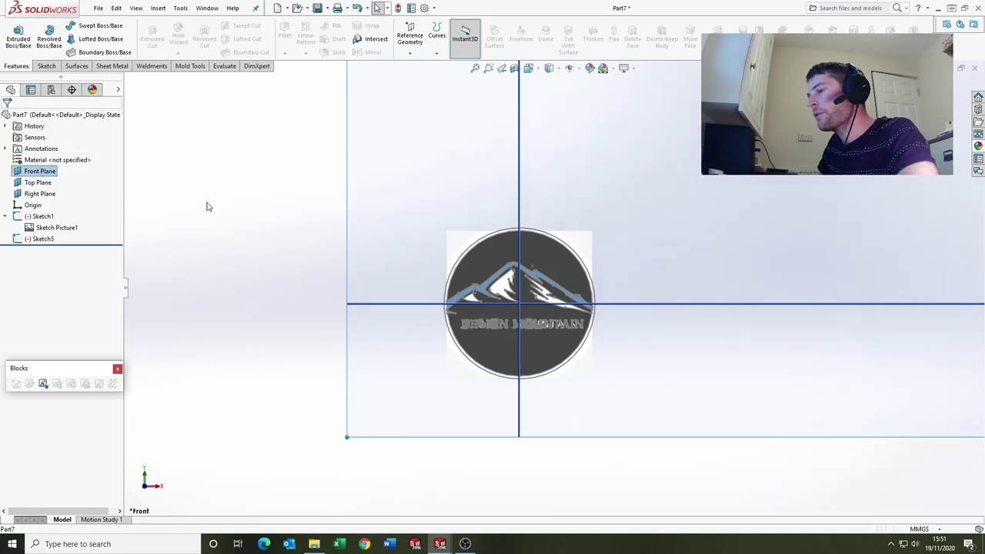
key("s")
scroll(545, 287, "up", 4)
scroll(527, 285, "down", 4)
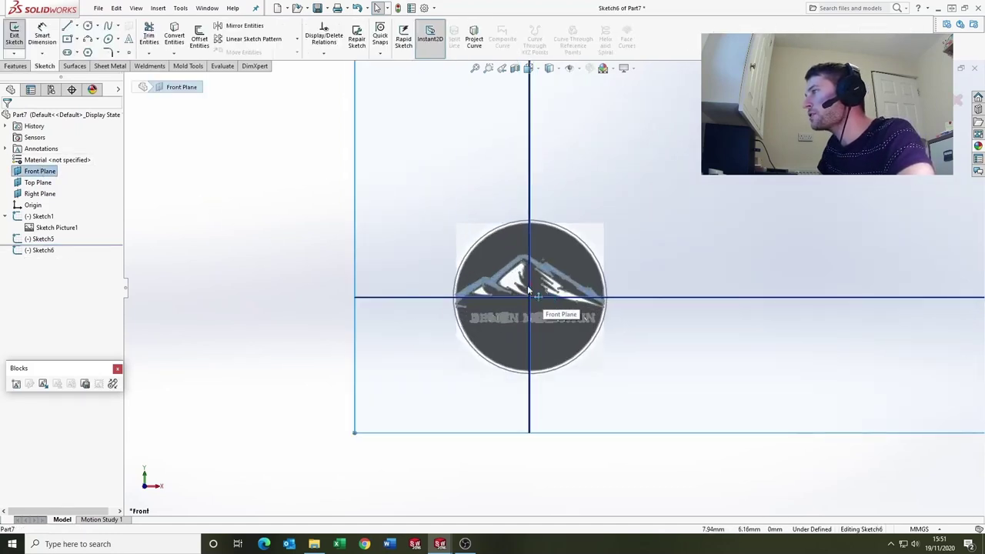
Convert all the DESIGN MOUNTAIN lettering geometry from Sketch5 into the new sketch with Convert Entities.
left_click(42, 239)
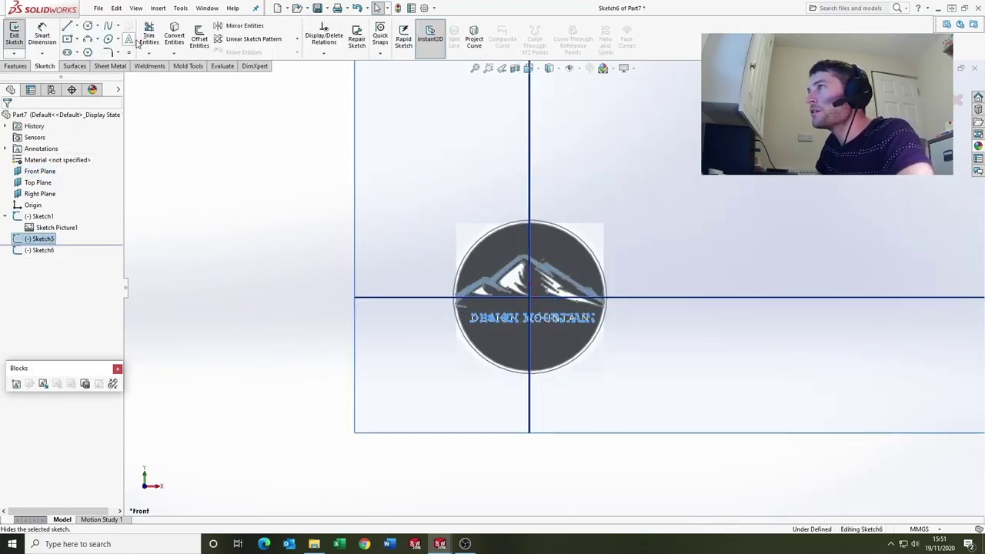
left_click(174, 36)
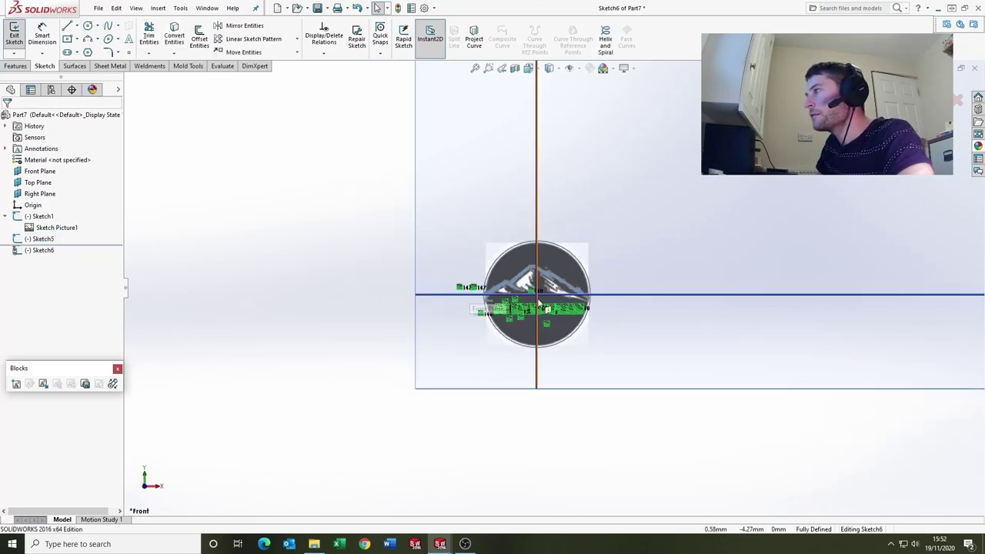
scroll(539, 327, "down", 3)
scroll(554, 308, "up", 2)
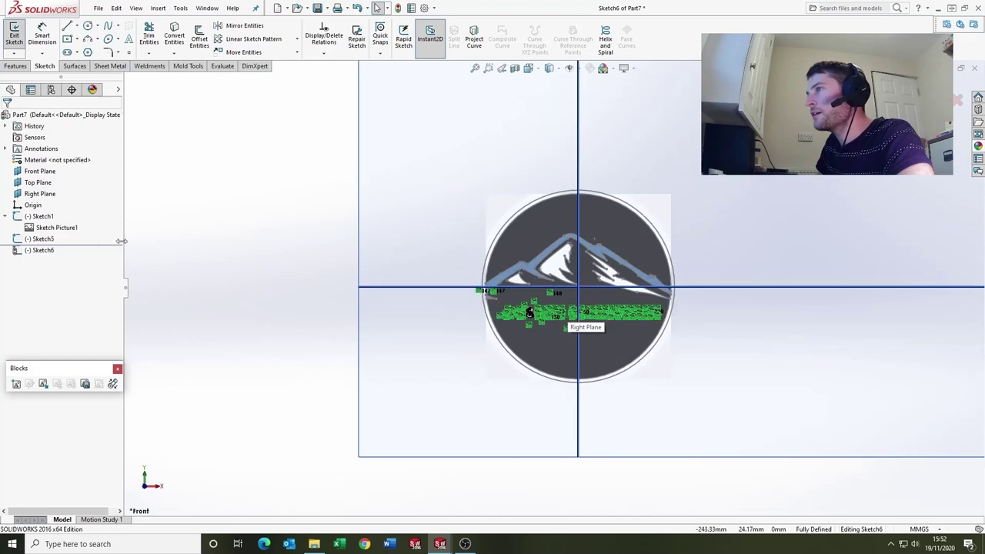
Convert the circle, mountain and snow outlines from Sketch1 into the new sketch with Convert Entities.
left_click(48, 240)
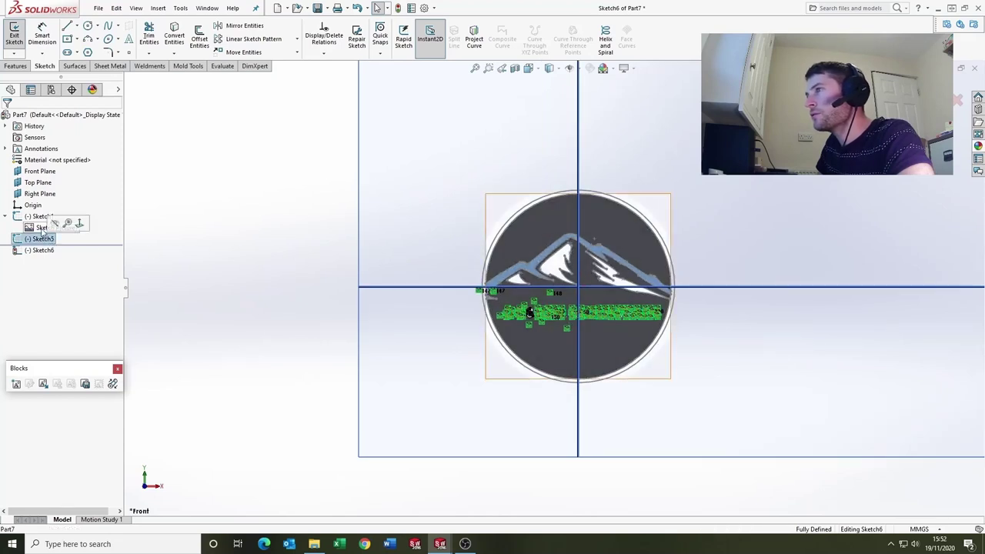
left_click(39, 217)
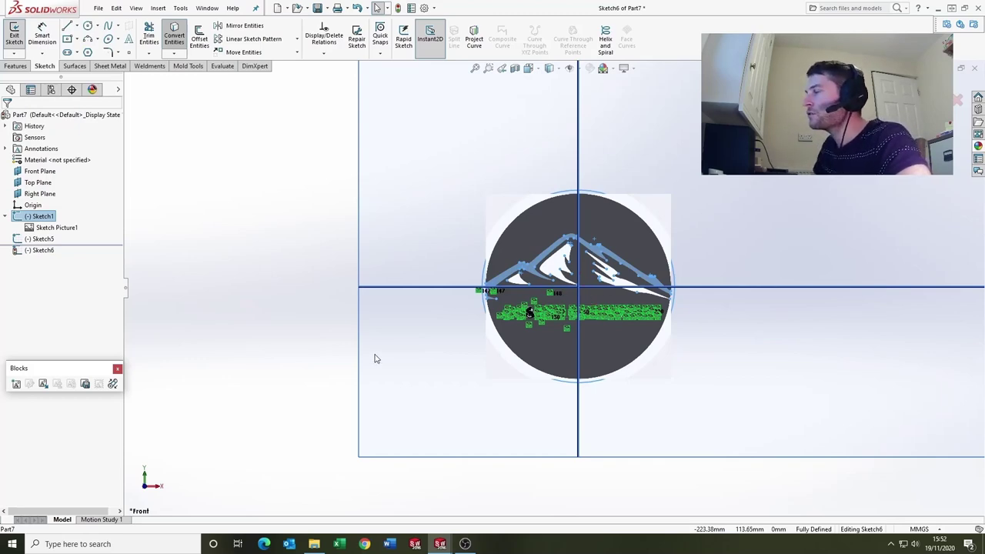
scroll(462, 315, "up", 3)
mouse_move(477, 290)
middle_mouse_down()
mouse_move(497, 301)
mouse_move(460, 311)
mouse_move(460, 301)
mouse_move(577, 289)
middle_mouse_up()
key("ctrl+8")
scroll(440, 361, "down", 2)
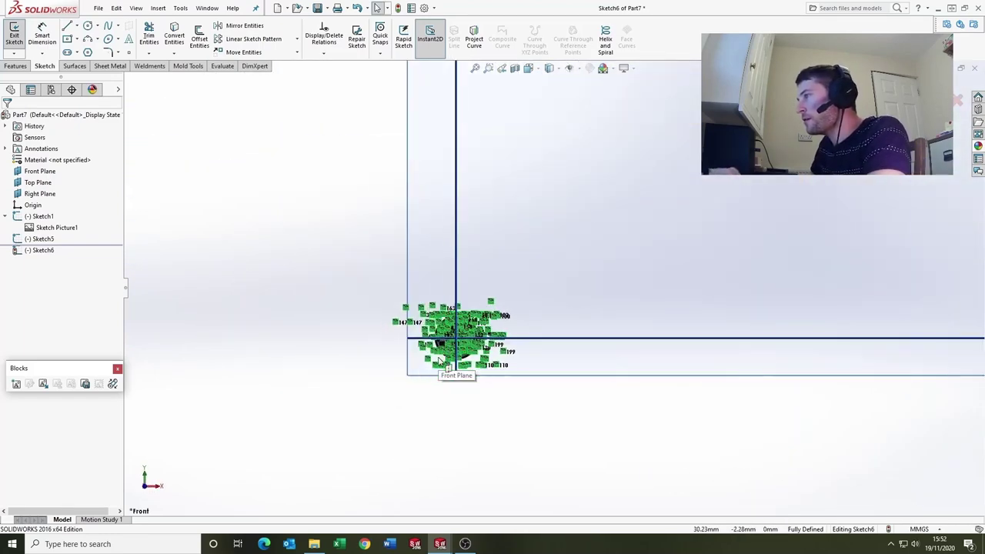
Make one block from all the converted logo and lettering entities.
scroll(440, 360, "down", 4)
scroll(469, 388, "up", 1)
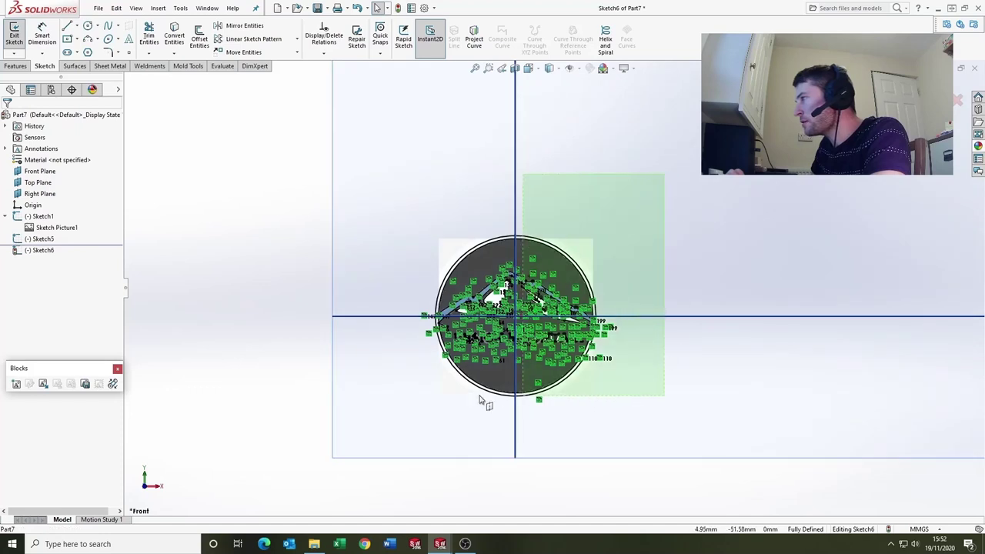
left_click_drag(479, 399, 397, 435)
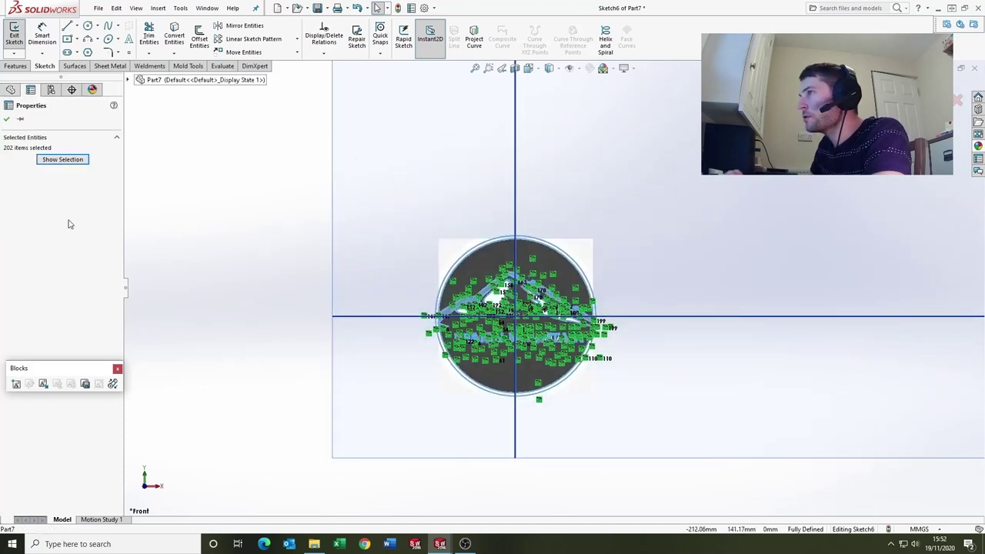
left_click_drag(76, 368, 281, 210)
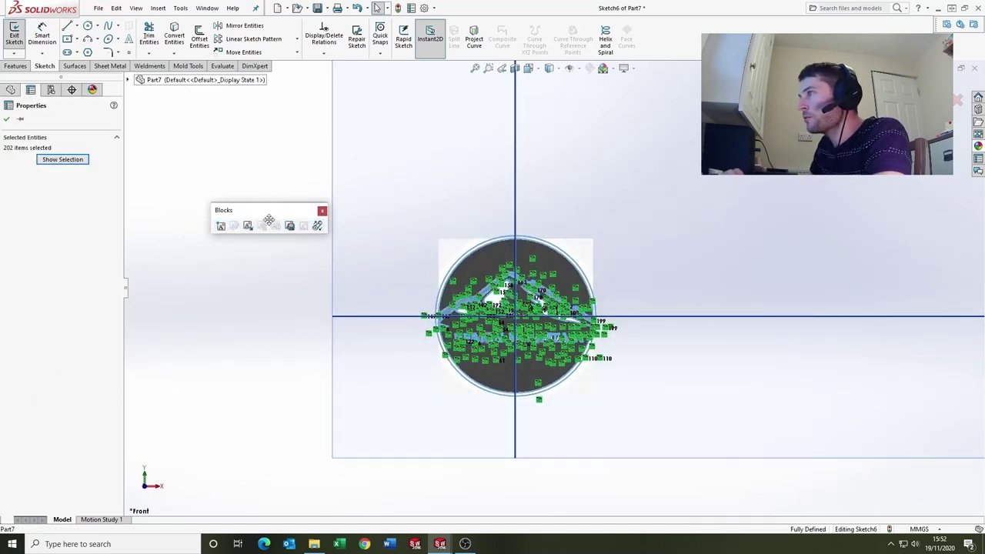
left_click(220, 226)
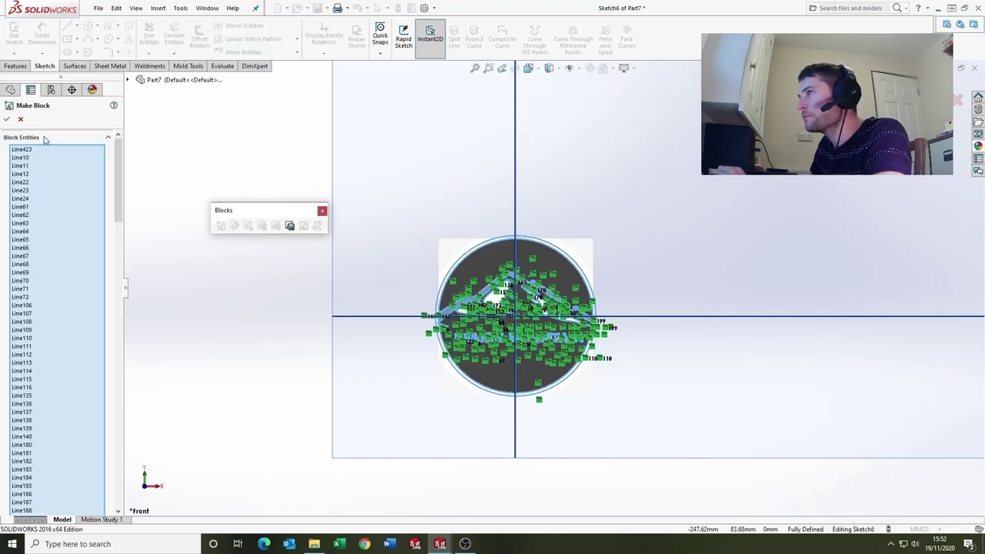
mouse_move(117, 154)
left_mouse_down()
mouse_move(126, 398)
mouse_move(141, 501)
mouse_move(125, 144)
left_mouse_up()
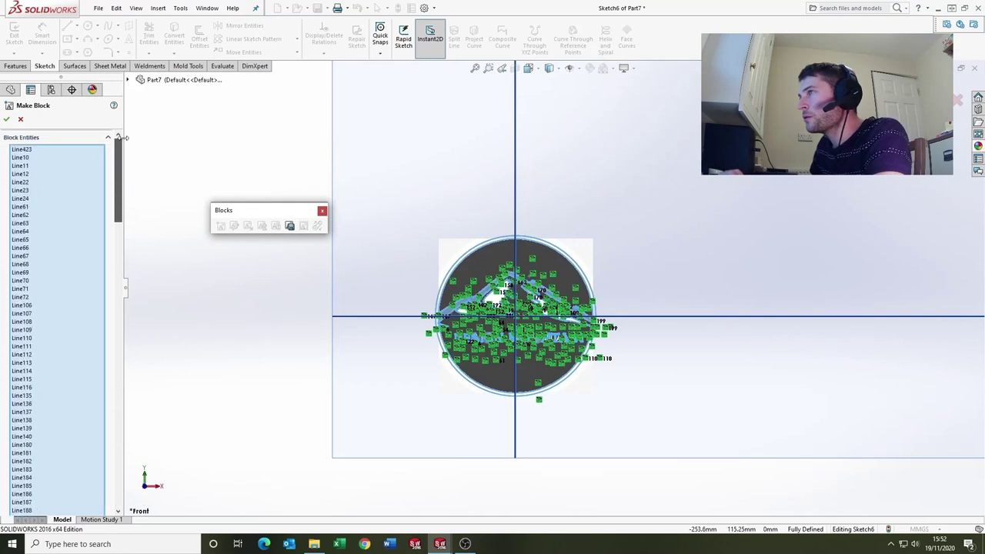
left_click(7, 120)
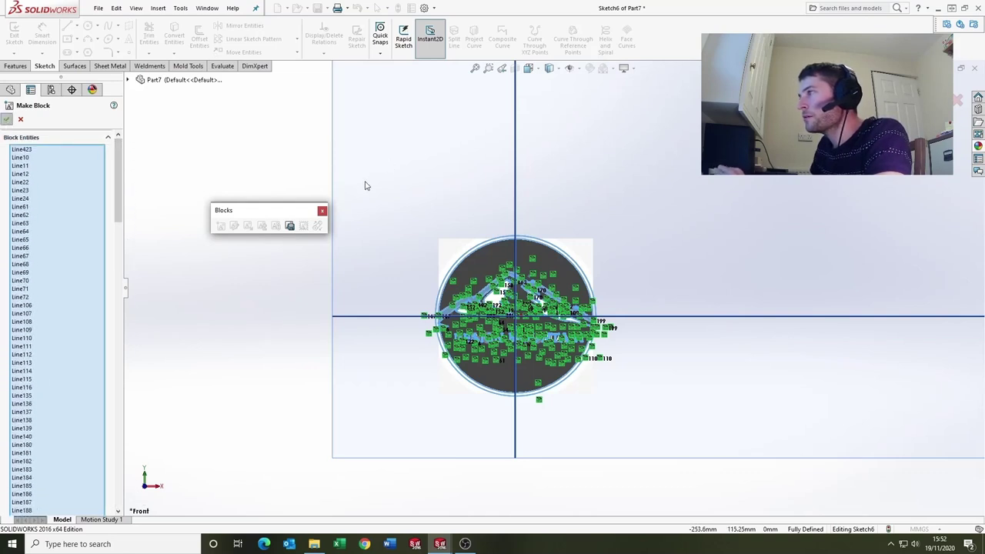
key("Return")
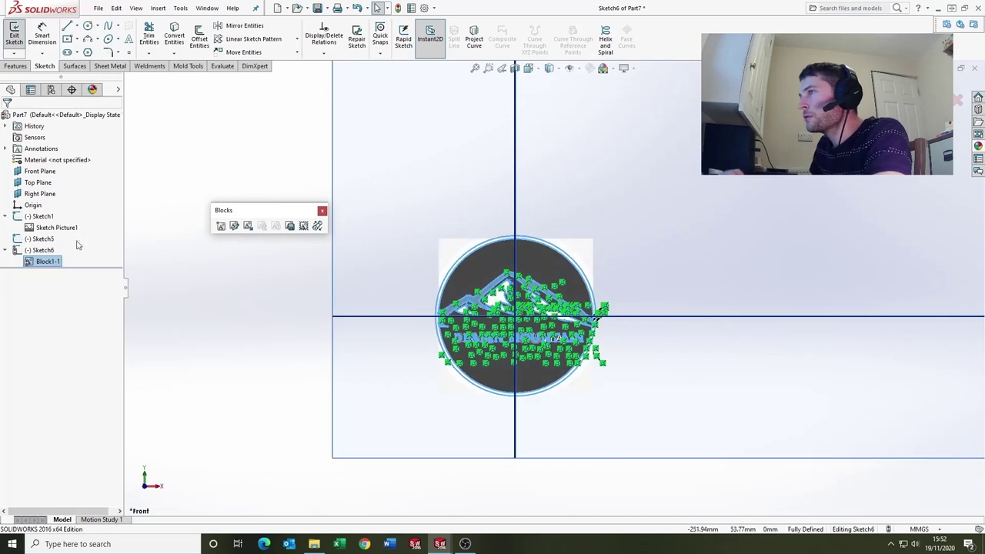
Examine the commands offered for the new logo block, including Save Block and Explode Block.
left_click(40, 250)
left_click(45, 261)
right_click(44, 262)
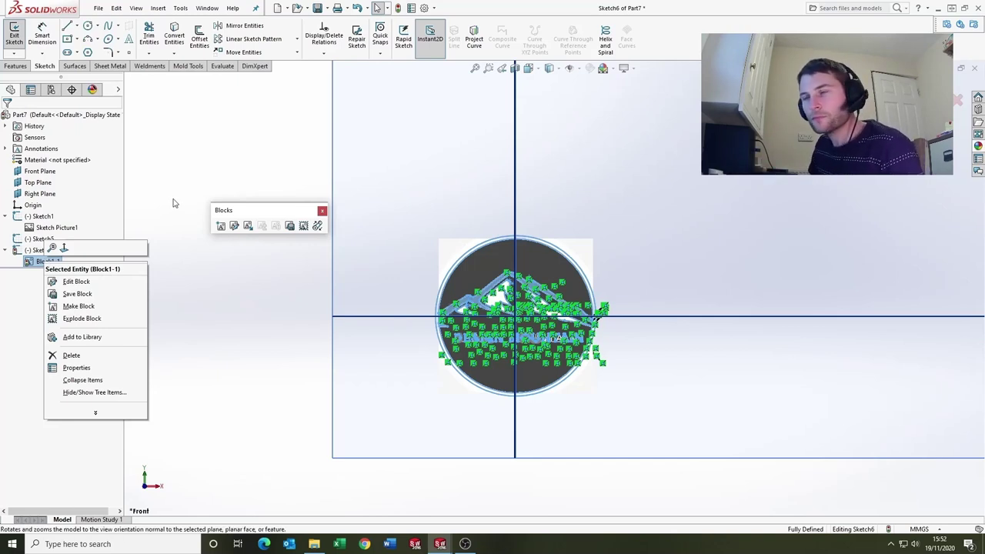
left_click(247, 154)
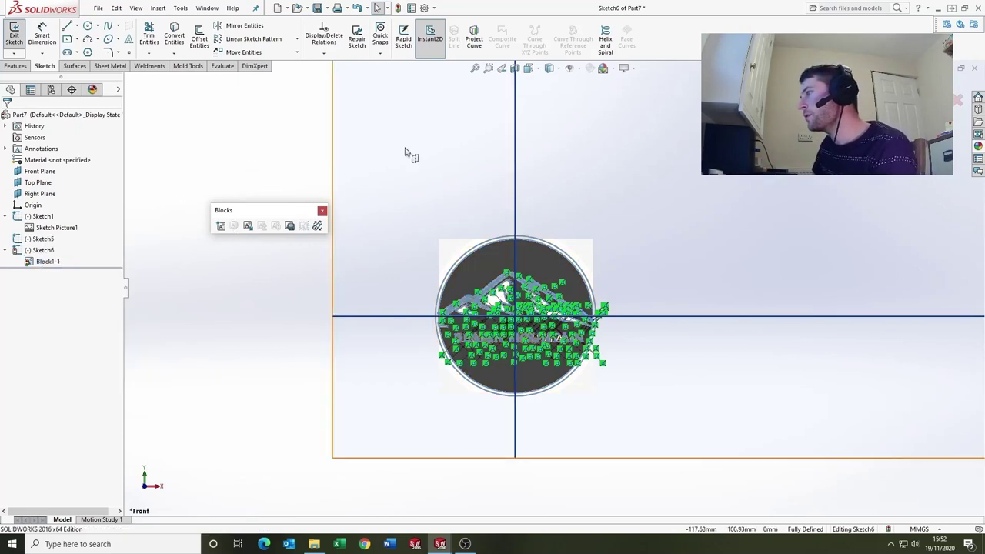
Close the traced logo part and bring up the DESIGN MOUNTAIN BLOCK.SLDBLK file.
left_click(974, 68)
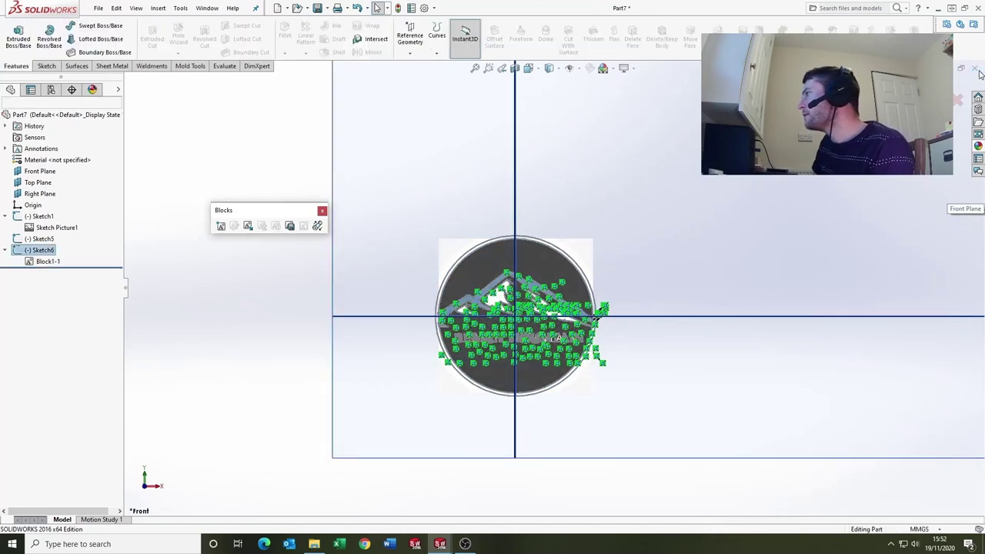
left_click(491, 278)
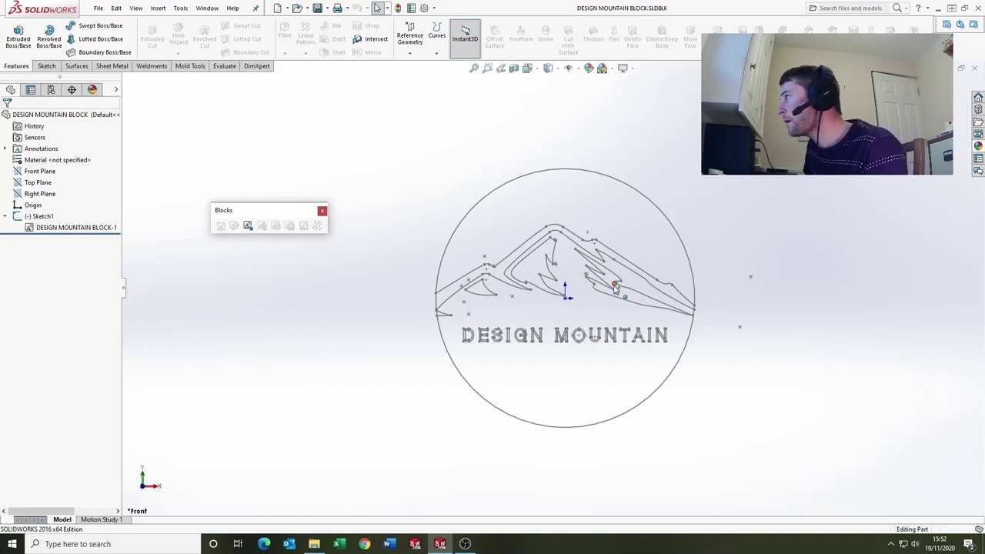
scroll(551, 289, "up", 6)
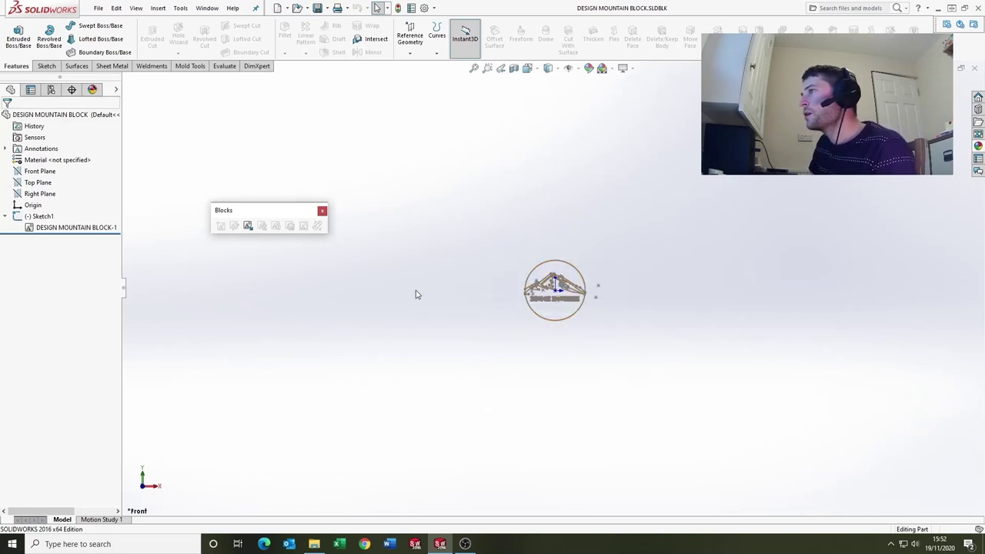
Hide the floating Blocks toolbar and start a new sketch on the Front Plane of the block file.
left_click(248, 225)
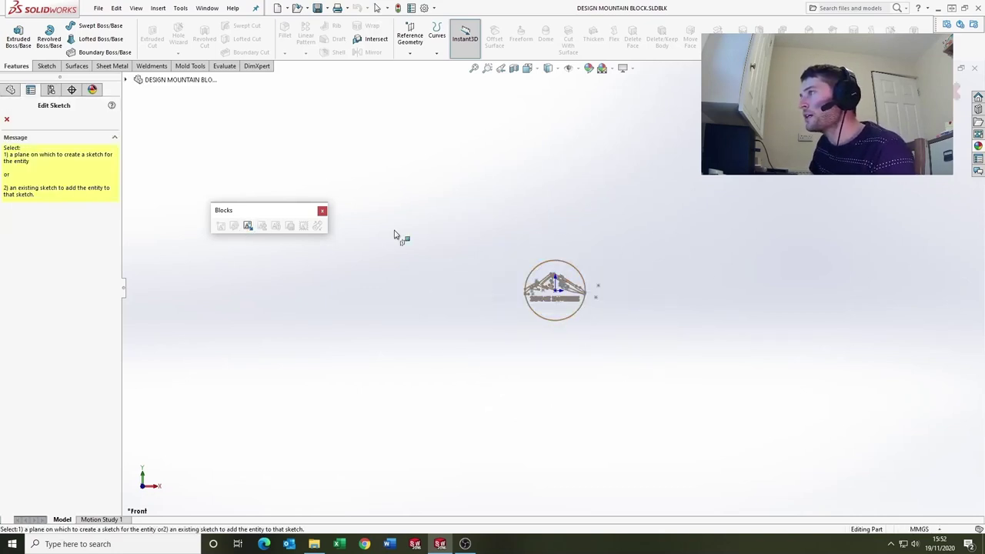
left_click(322, 212)
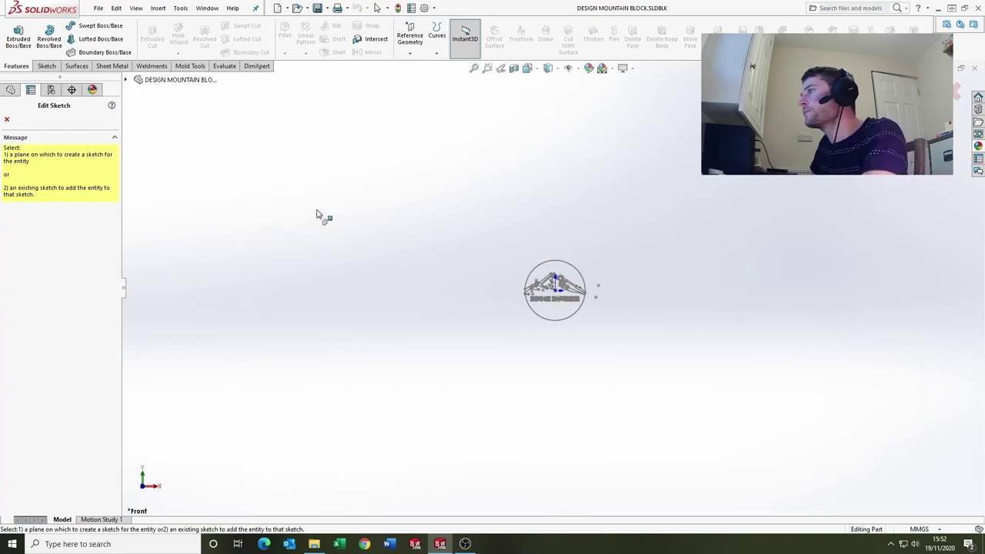
left_click(30, 194)
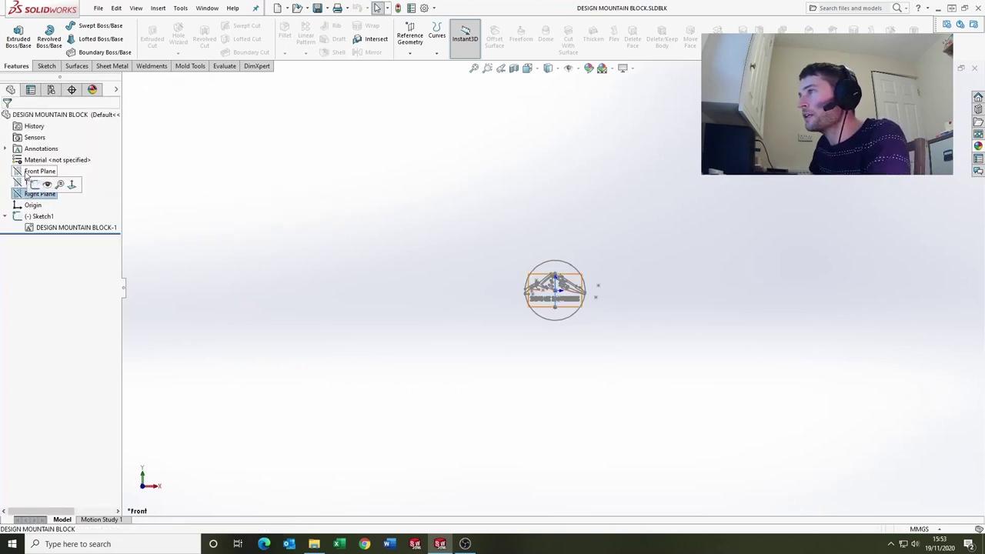
left_click(40, 171)
left_click(33, 157)
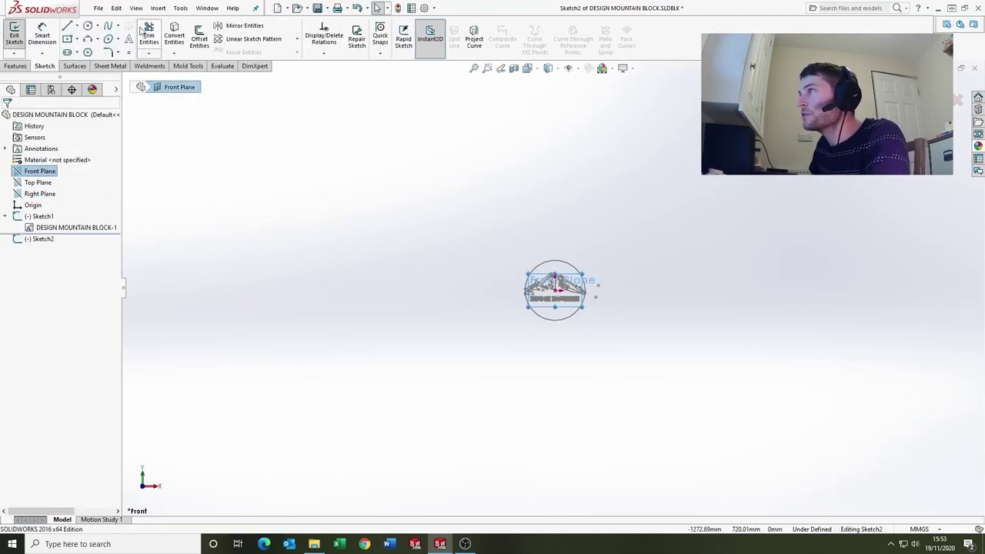
Insert four copies of DESIGN MOUNTAIN BLOCK around the original logo at scale 1 and 0deg rotation.
left_click(157, 8)
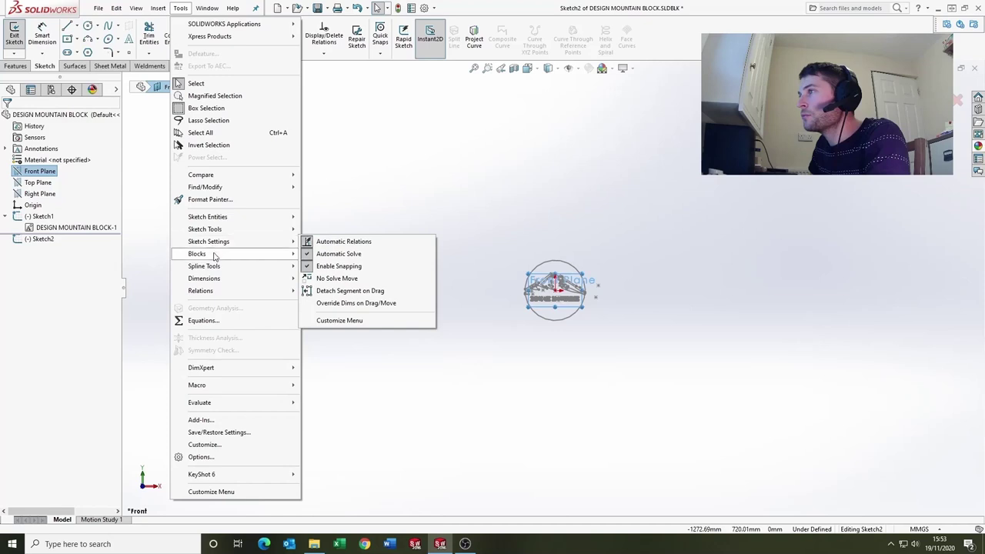
mouse_move(269, 253)
left_click(324, 280)
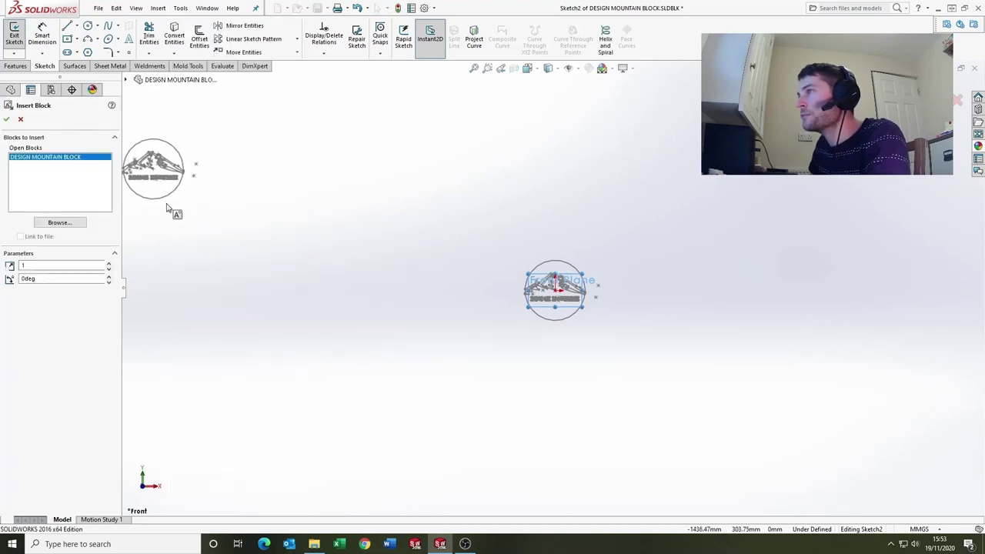
left_click(483, 273)
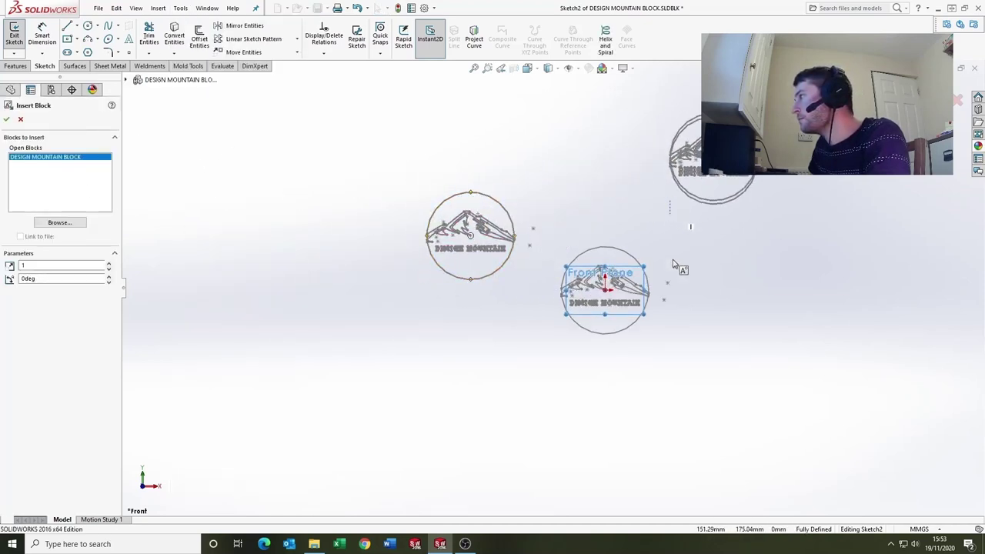
left_click(752, 356)
left_click(413, 353)
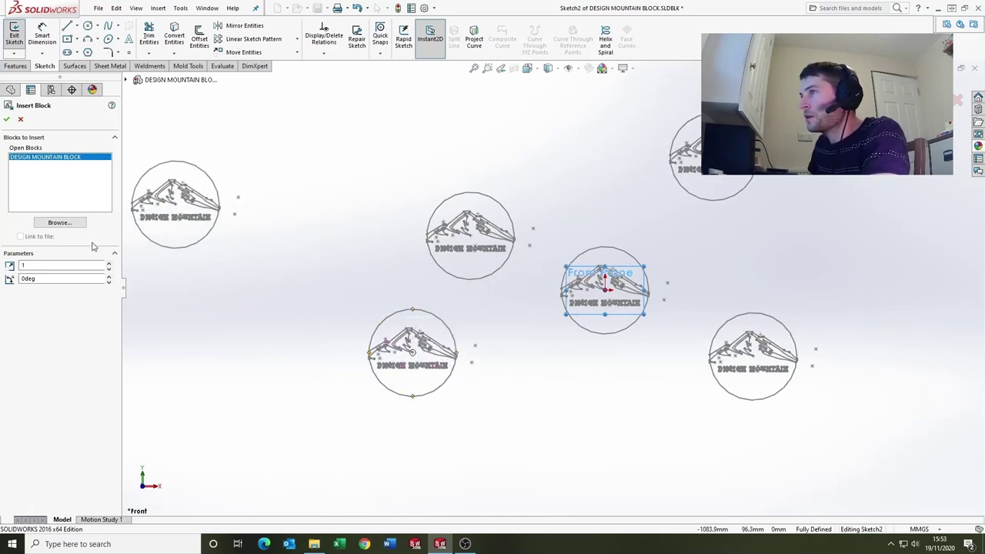
key("Escape")
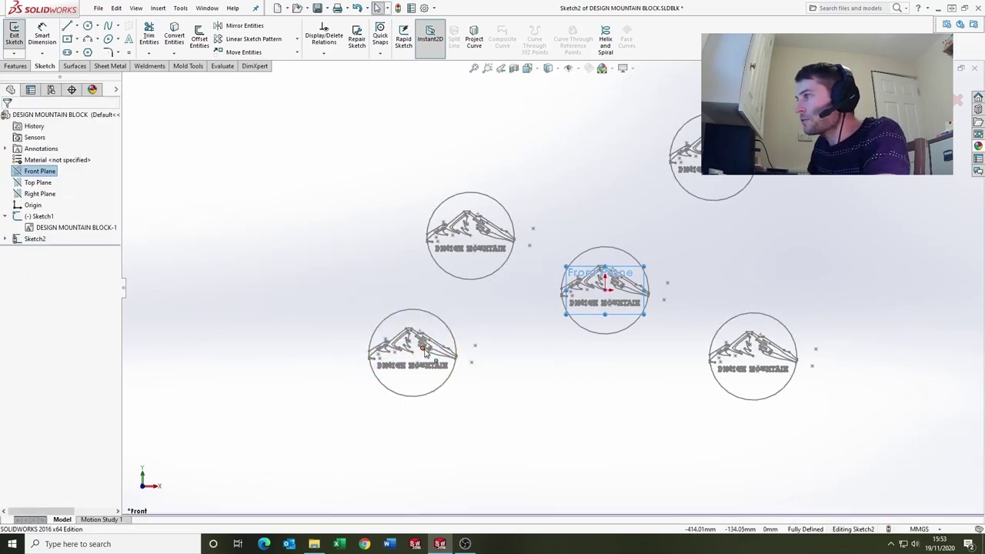
Try scaling the lower-left logo block copy down to 0.2, and return its scale to 1.
left_click(419, 318)
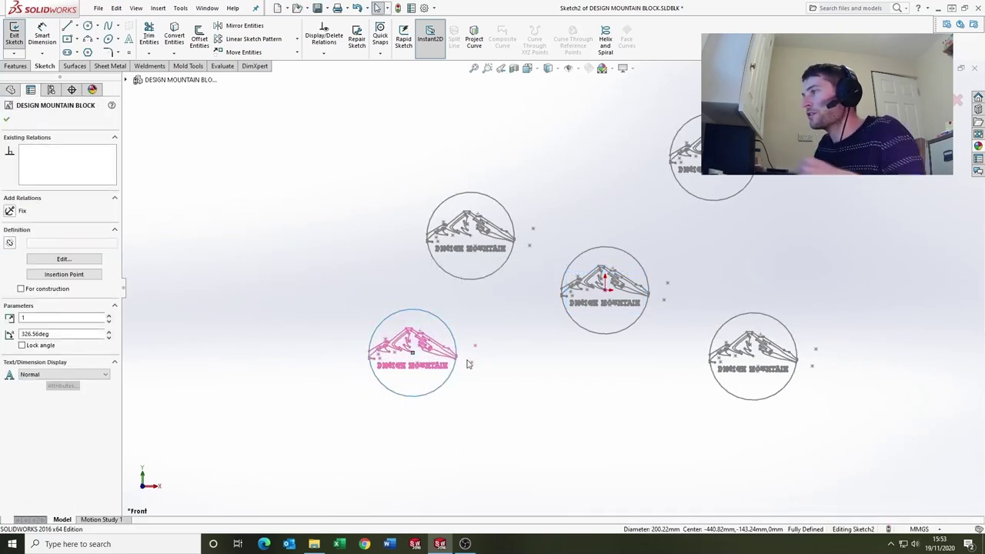
scroll(407, 358, "down", 5)
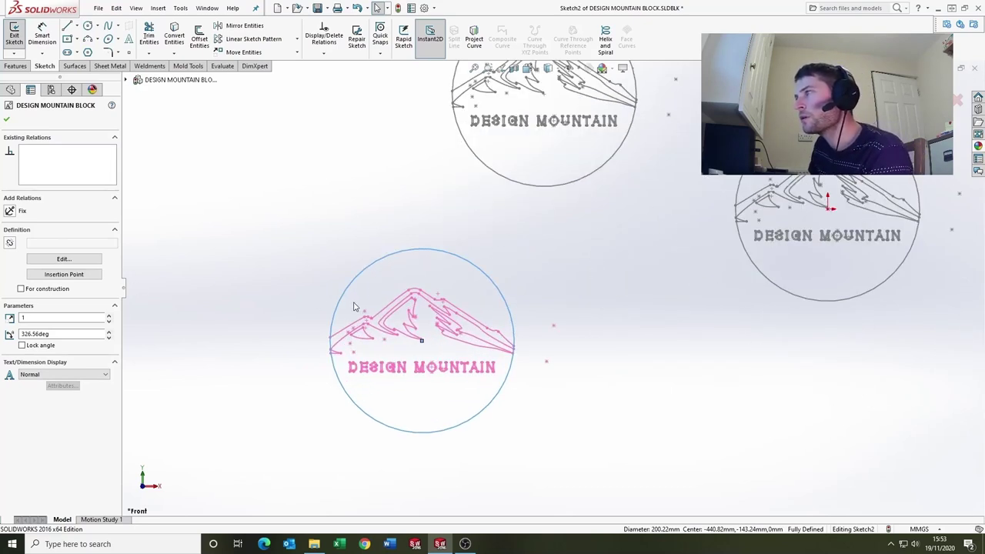
left_click(109, 321)
left_click(109, 321)
left_click(109, 320)
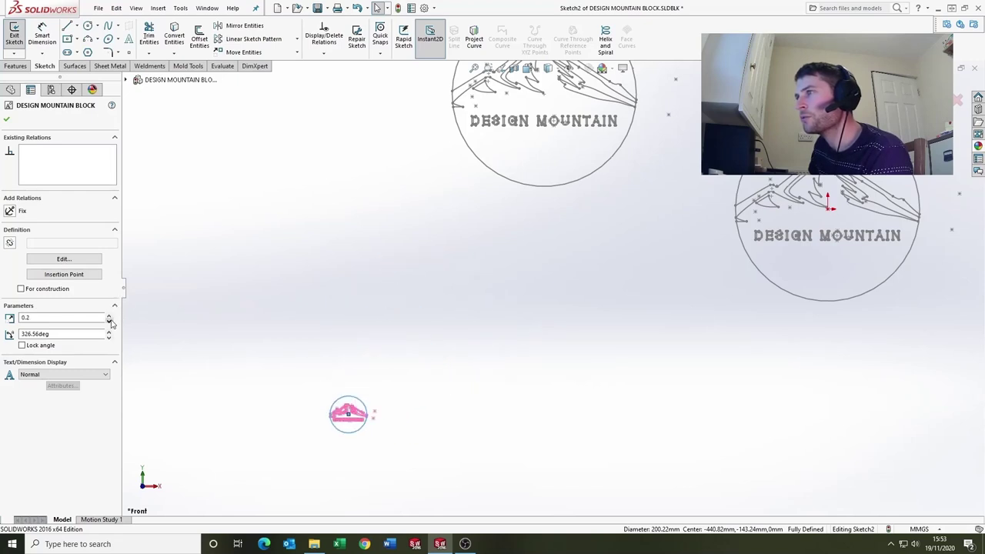
left_click(109, 320)
left_click(109, 315)
left_click(109, 315)
left_click(108, 316)
left_click(108, 316)
left_click(108, 315)
left_click(109, 315)
left_click(109, 316)
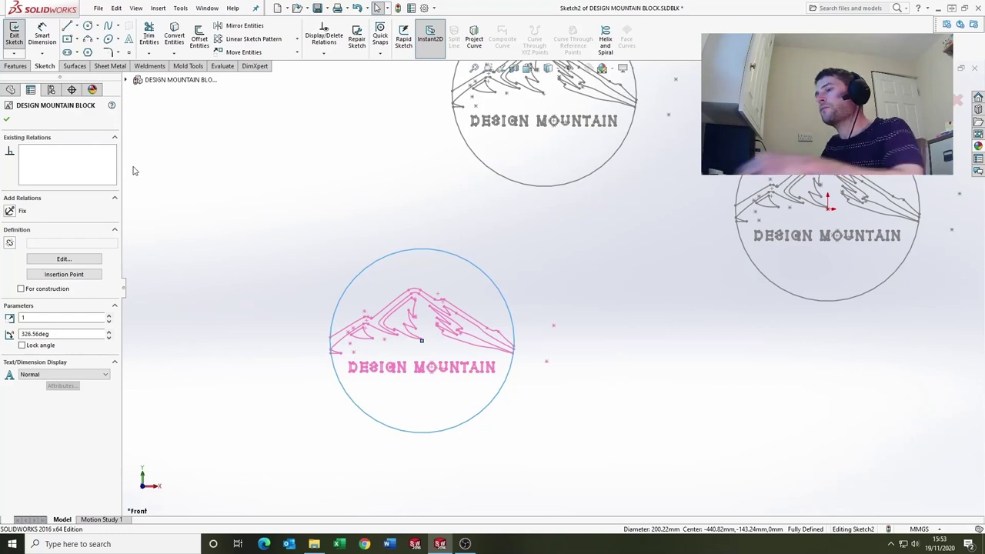
left_click(190, 185)
scroll(550, 247, "up", 8)
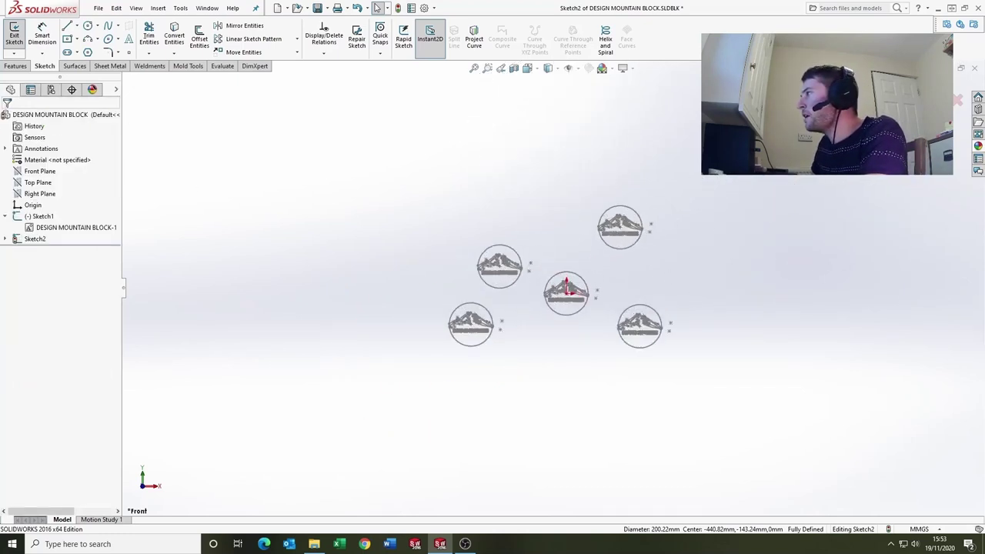
Discard the sketch with the inserted block copies and close the block file without saving.
left_click(958, 101)
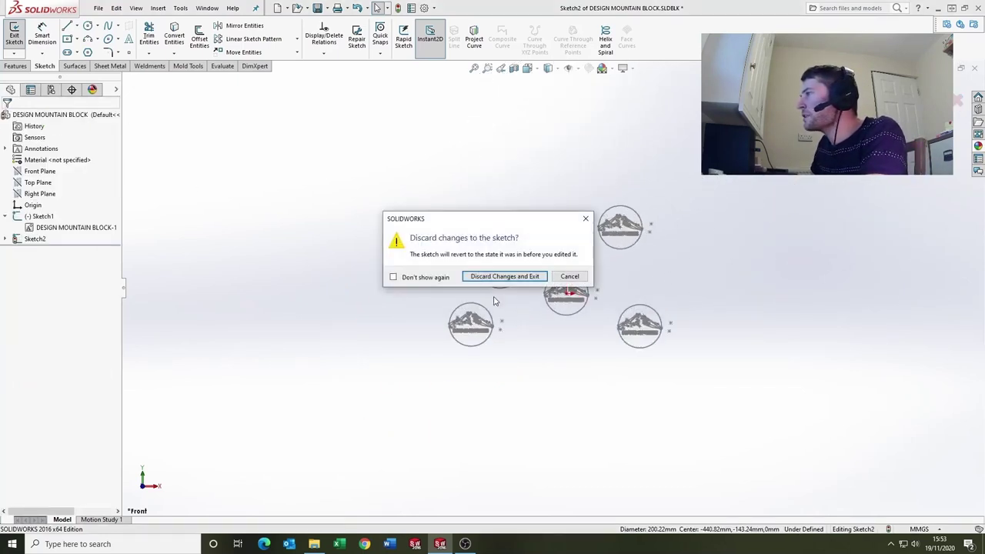
left_click(491, 275)
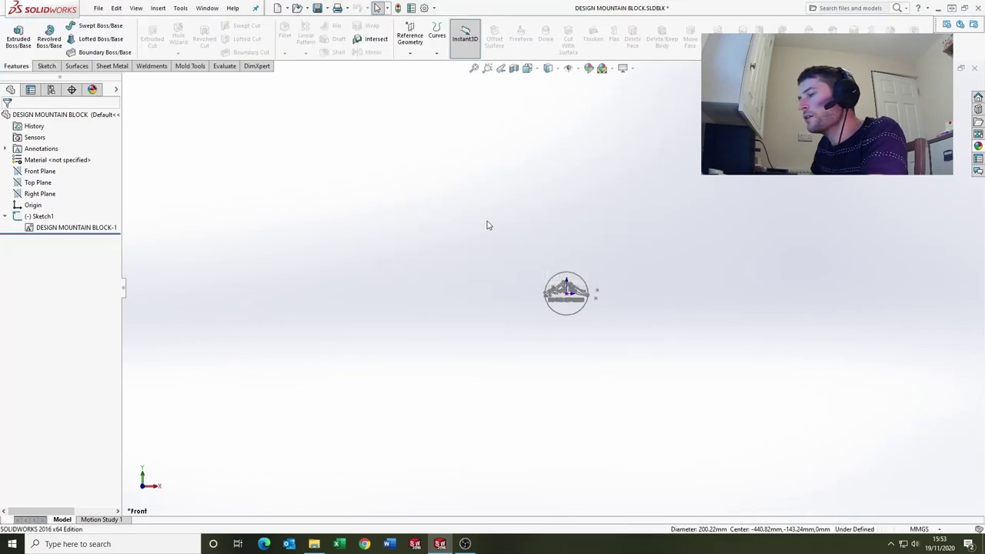
left_click(974, 68)
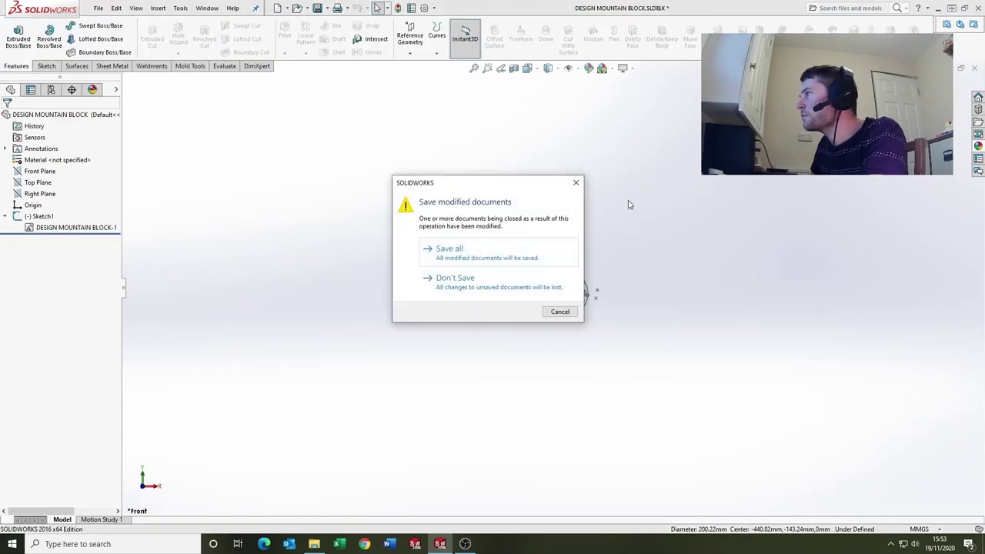
left_click(489, 283)
Open the recent document MUG.SLDPRT and inspect the logo cut into the mug's wall from several angles.
key("r")
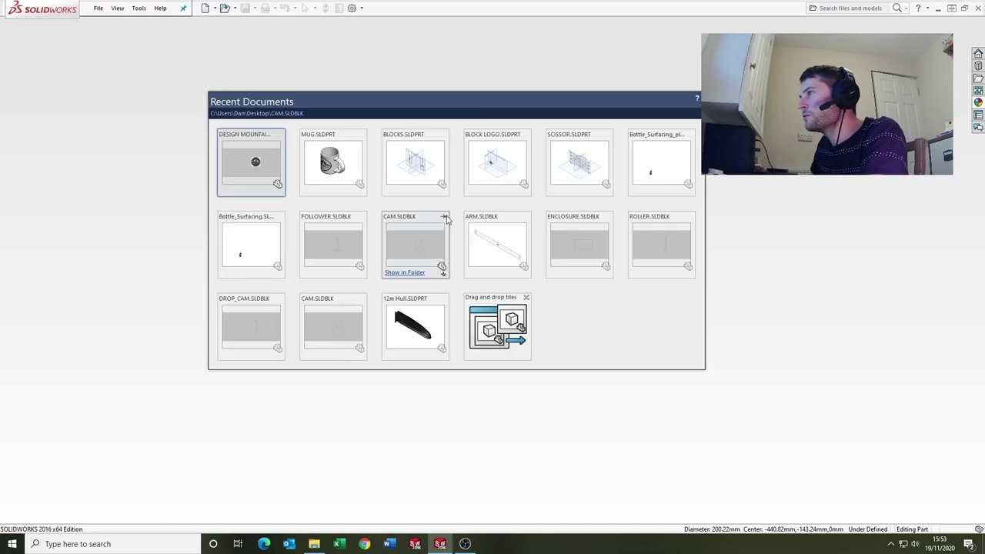
left_click(336, 147)
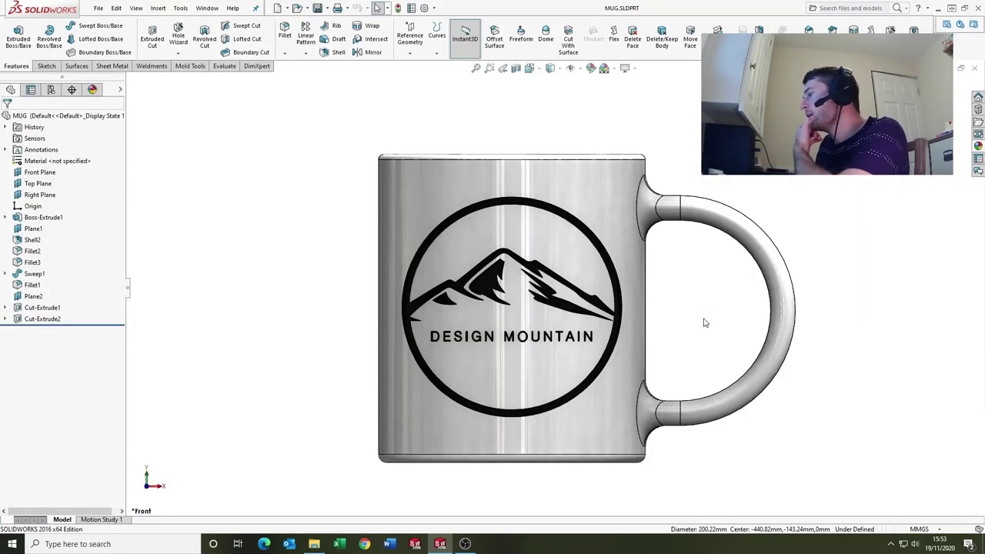
scroll(490, 336, "up", 3)
middle_click_drag(490, 336, 555, 275)
scroll(542, 323, "down", 5)
scroll(555, 346, "down", 1)
middle_click(555, 339)
middle_click_drag(554, 339, 535, 290)
scroll(535, 289, "up", 6)
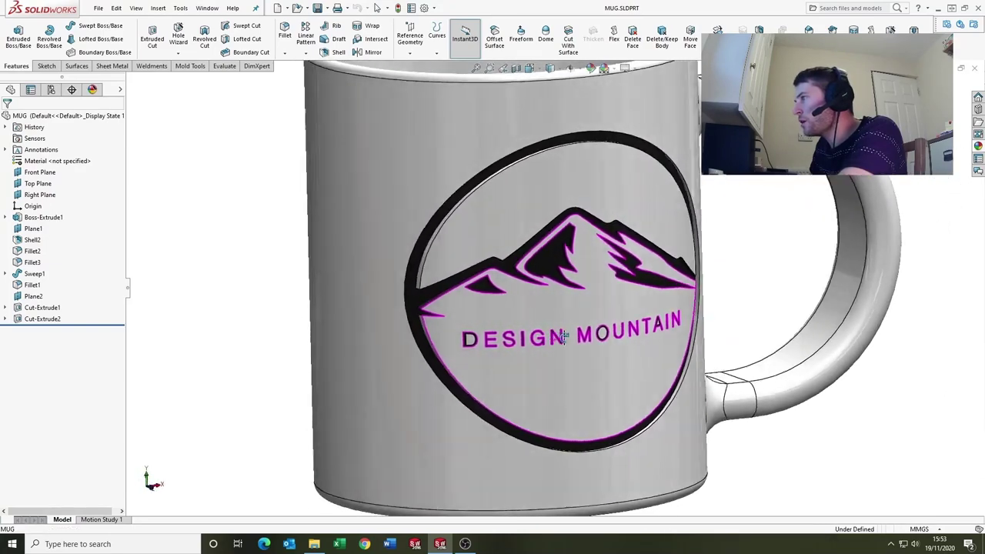
scroll(549, 222, "down", 3)
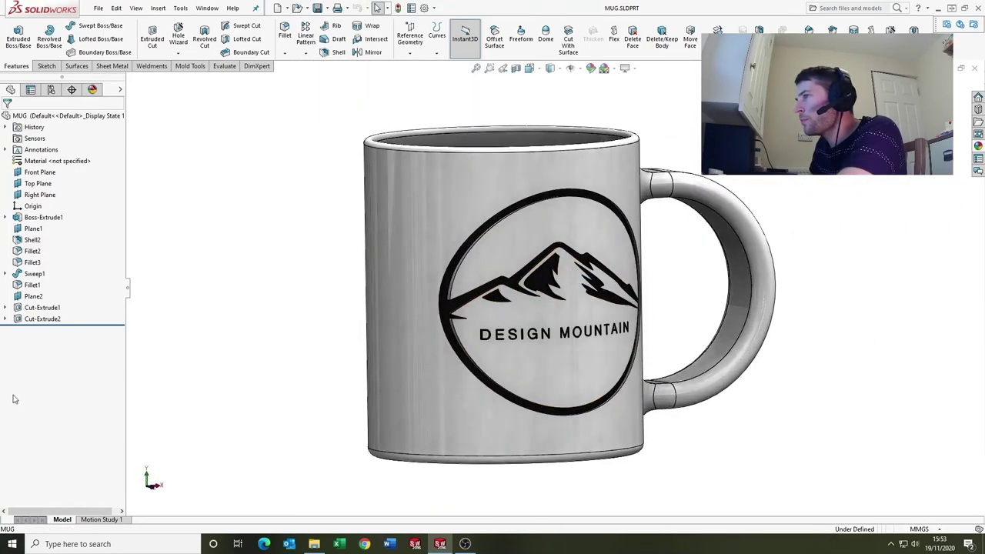
Examine Cut-Extrude1 and highlight its Sketch5 to see where the logo sketch sits relative to the mug.
left_click(43, 308)
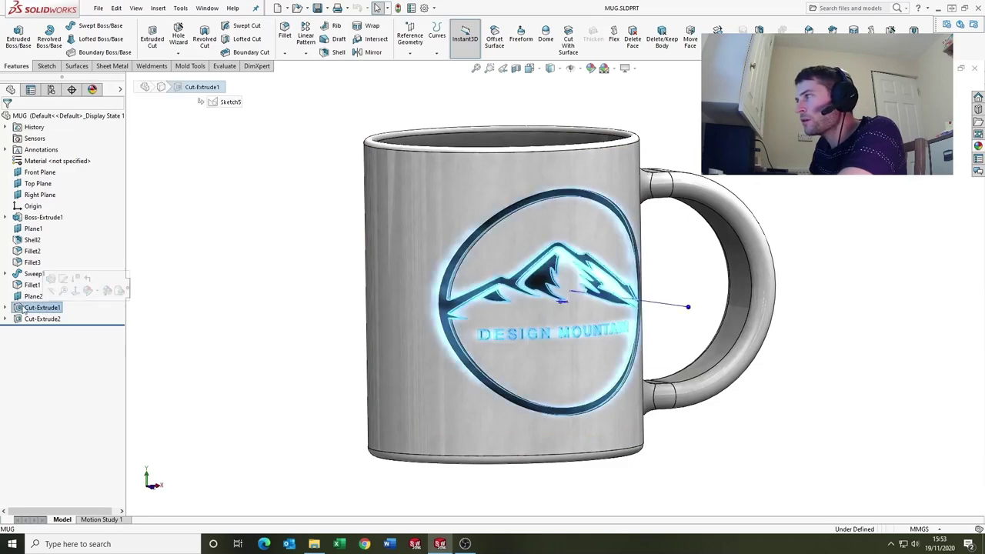
left_click(6, 308)
left_click(51, 318)
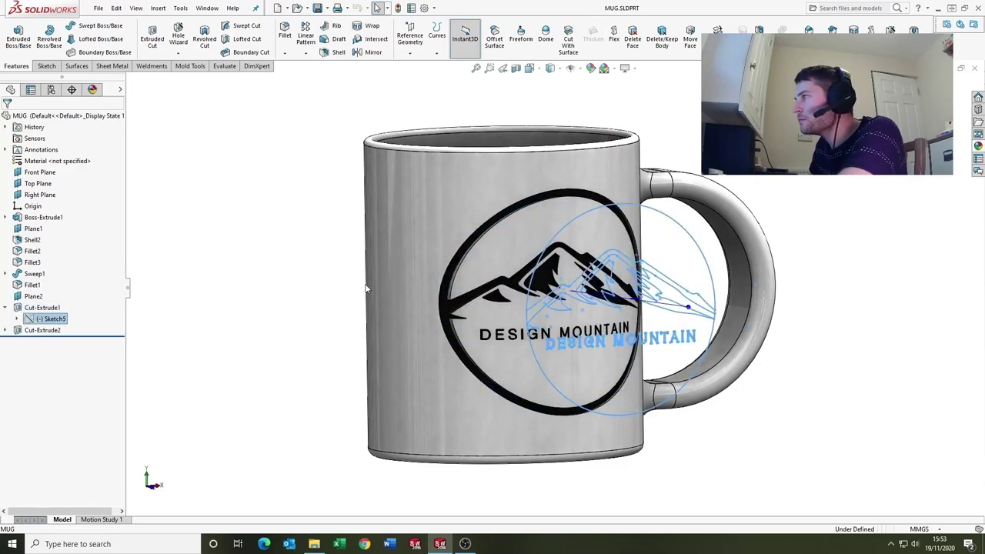
scroll(390, 280, "down", 2)
middle_click_drag(390, 279, 516, 324)
scroll(492, 308, "up", 3)
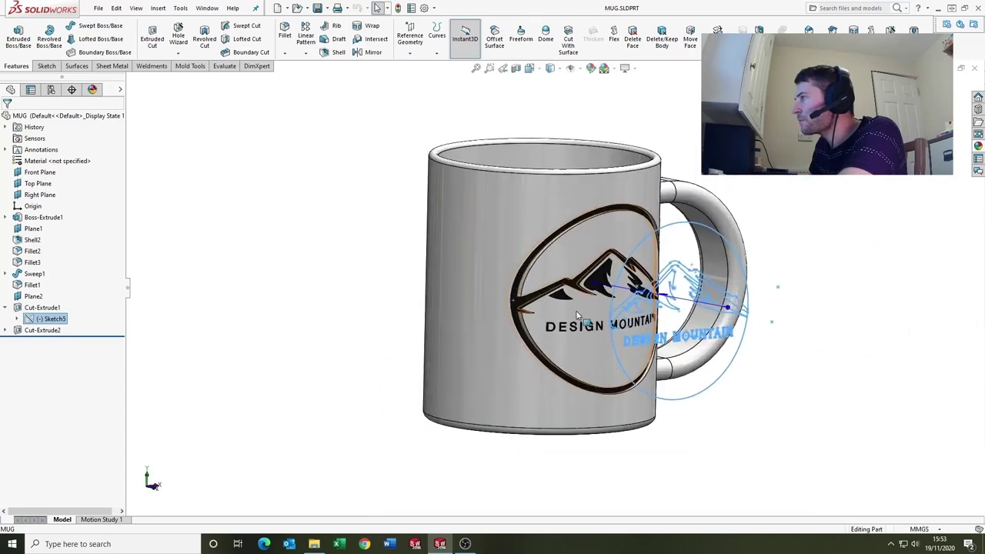
Open the definition of Cut-Extrude1 to review its Offset From Surface settings and selected contours, and close it.
right_click(48, 316)
left_click(60, 283)
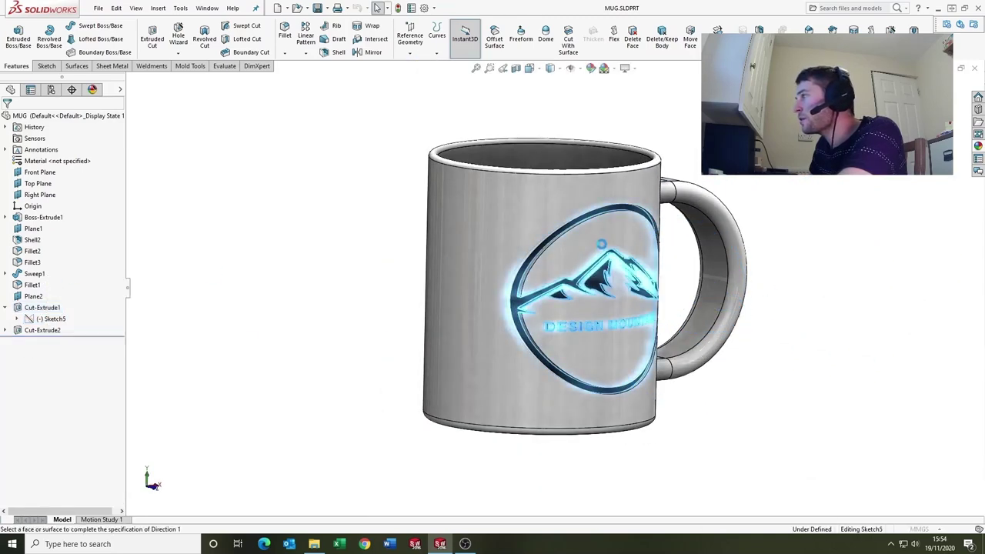
left_click(601, 244)
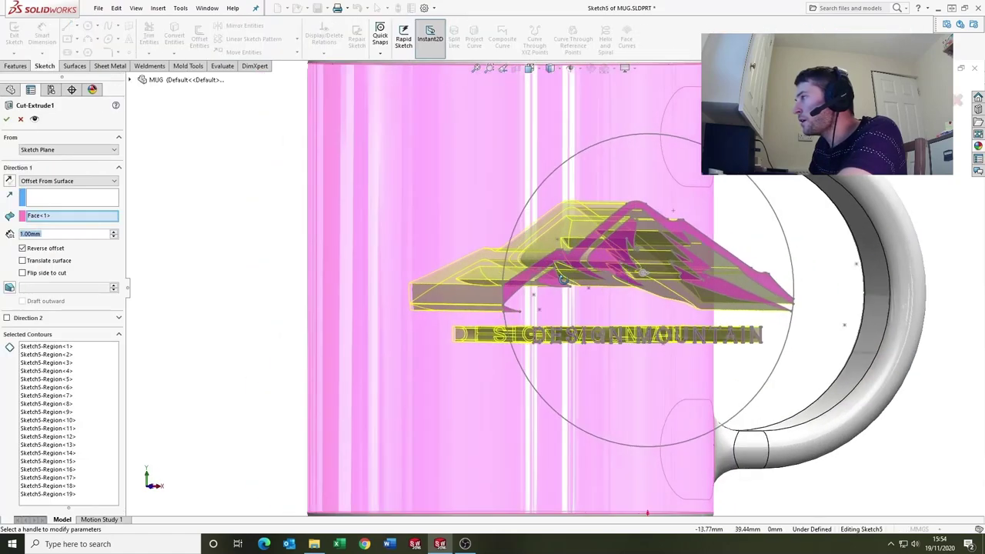
mouse_move(562, 279)
middle_mouse_down()
mouse_move(530, 263)
mouse_move(500, 289)
middle_mouse_up()
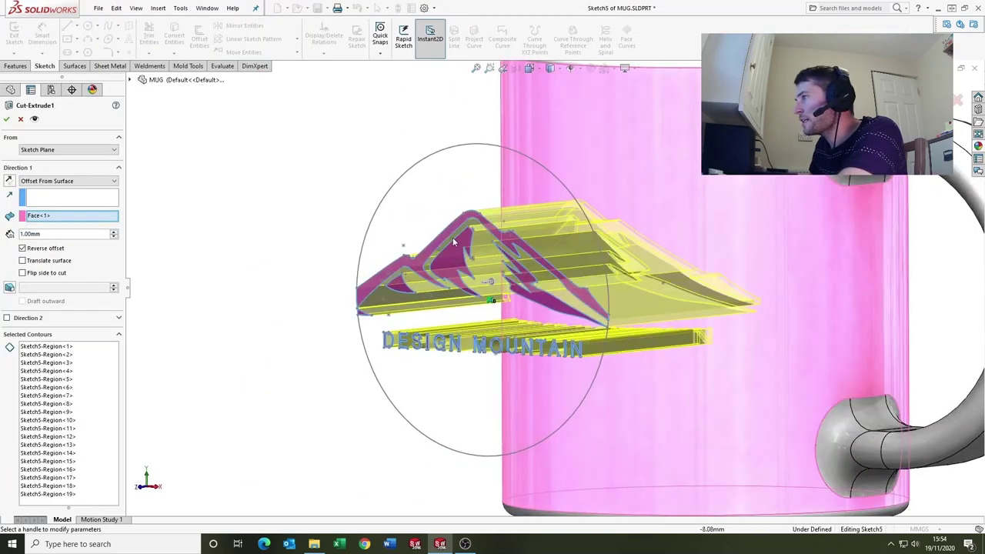
scroll(536, 317, "up", 3)
mouse_move(544, 336)
middle_mouse_down()
mouse_move(503, 334)
mouse_move(533, 343)
mouse_move(535, 332)
middle_mouse_up()
scroll(575, 287, "down", 2)
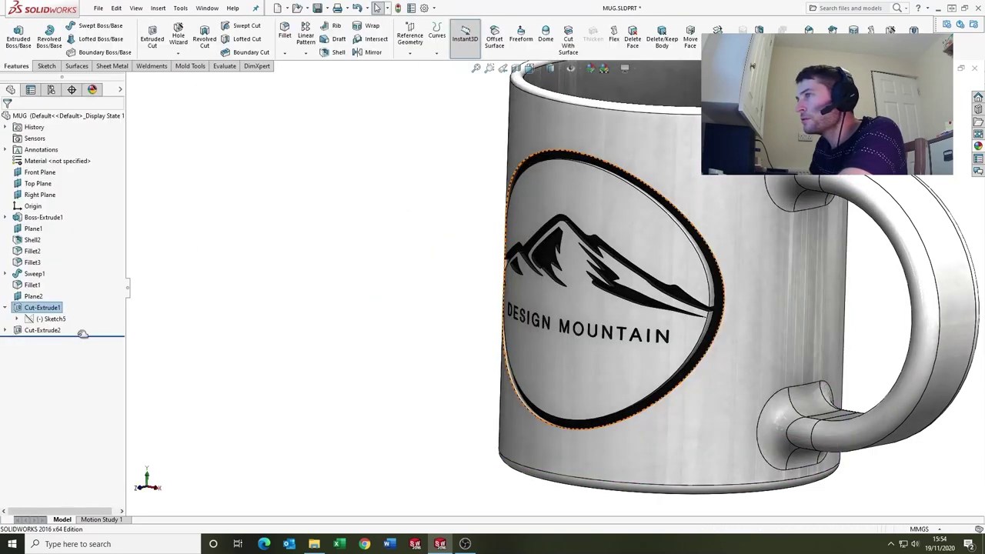
Roll the mug back to before Cut-Extrude2 and forward again, and view the complete logo from the front.
left_click_drag(82, 334, 84, 329)
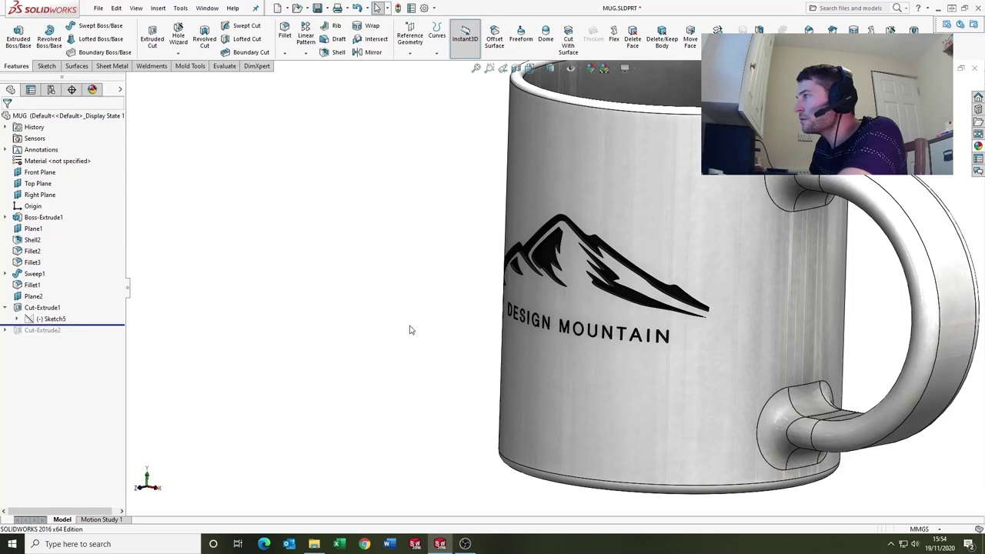
mouse_move(81, 324)
left_mouse_down()
mouse_move(77, 302)
mouse_move(83, 337)
left_mouse_up()
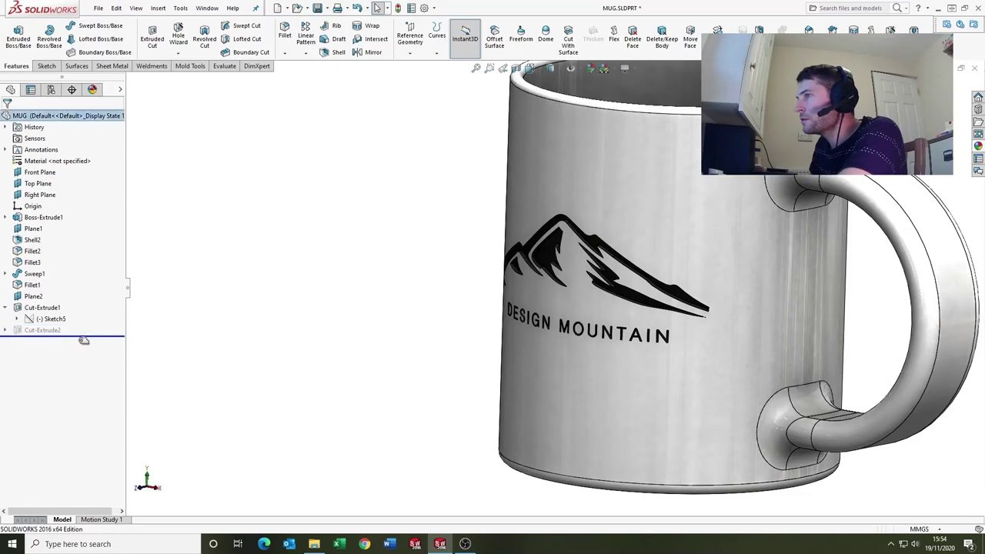
middle_click_drag(466, 334, 552, 316)
middle_click_drag(562, 339, 570, 350)
scroll(668, 345, "up", 4)
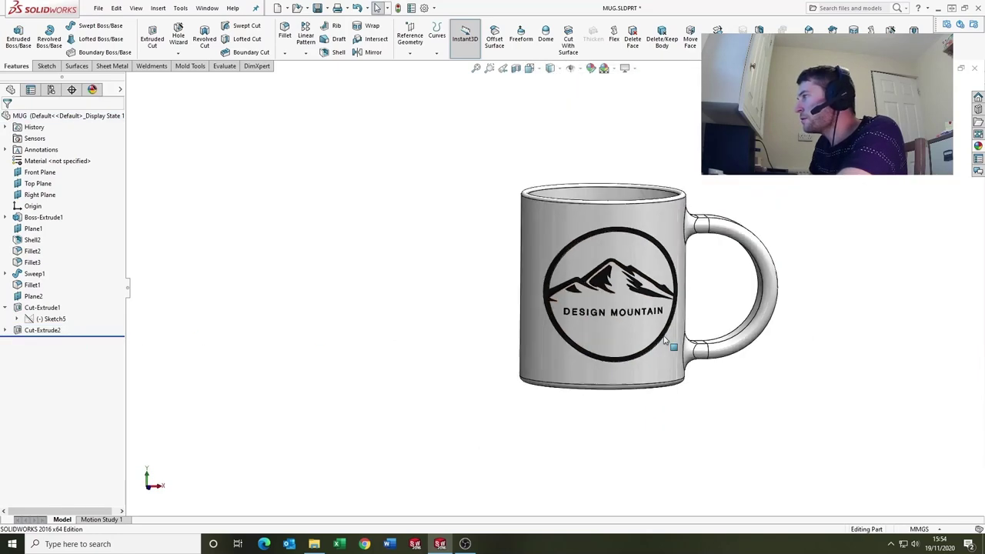
key("ctrl+1")
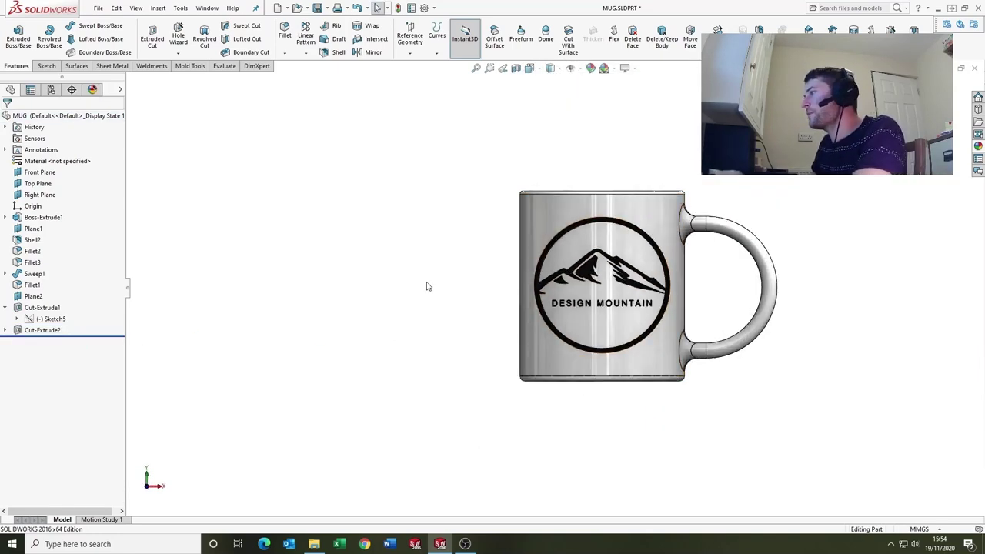